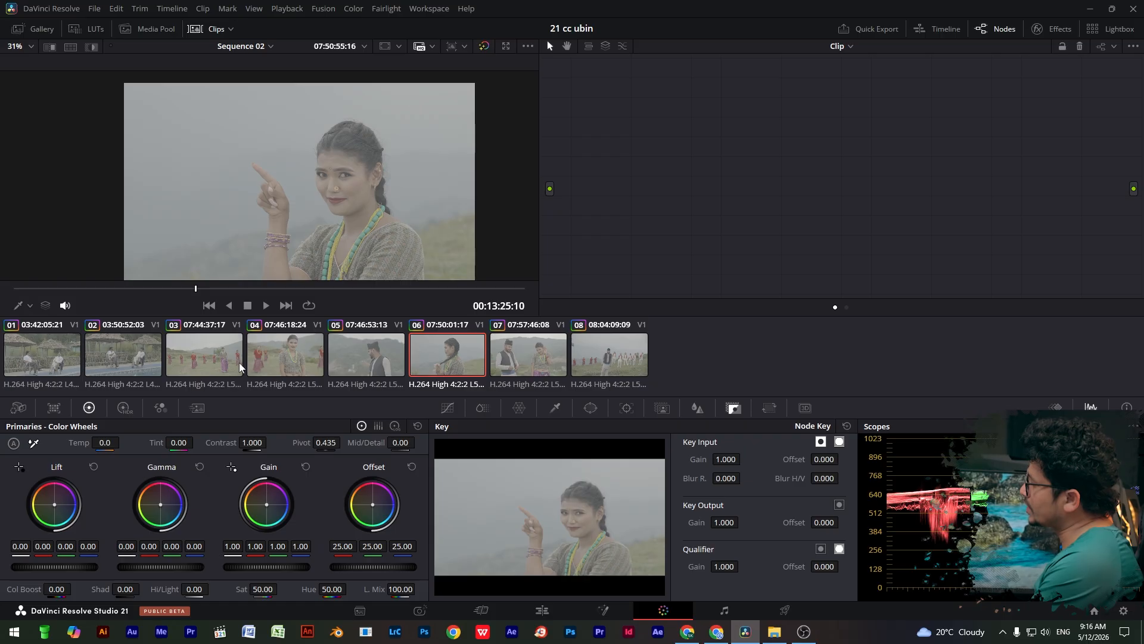
- Look through the media pool, the LUT library and the gallery stills, ending with all of them closed
left_click(190, 28)
left_click(204, 29)
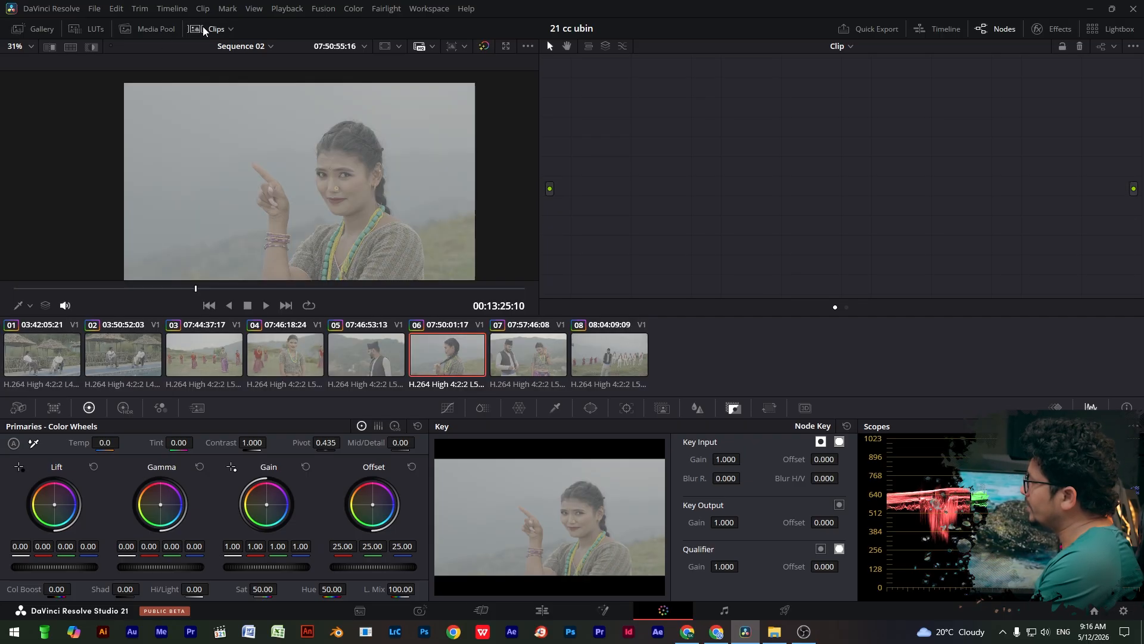
left_click(143, 32)
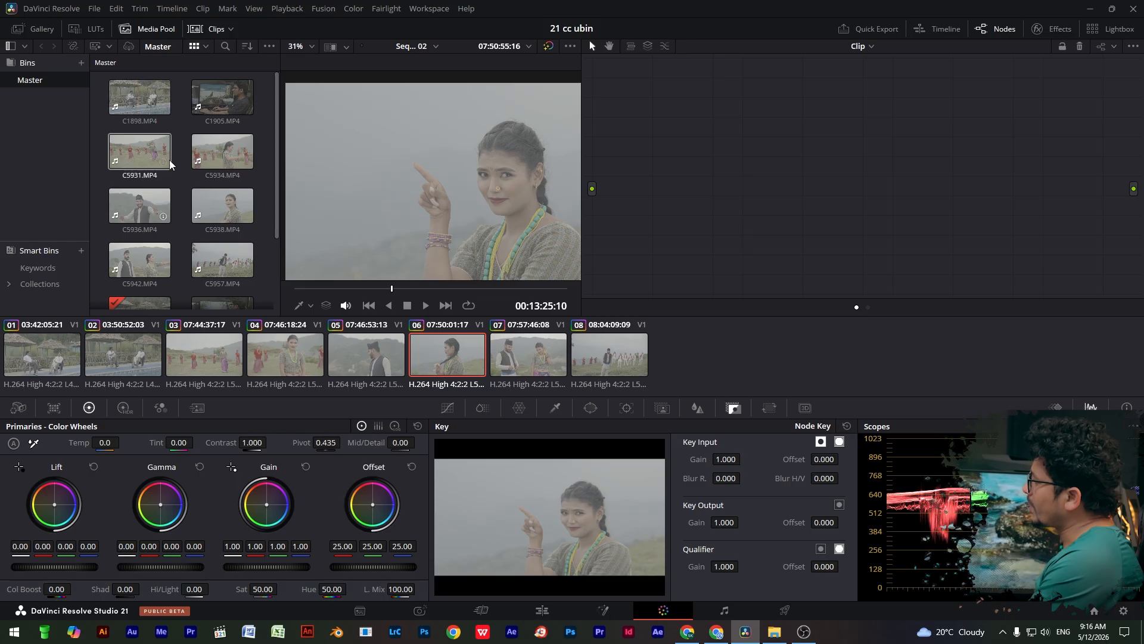
left_click(146, 29)
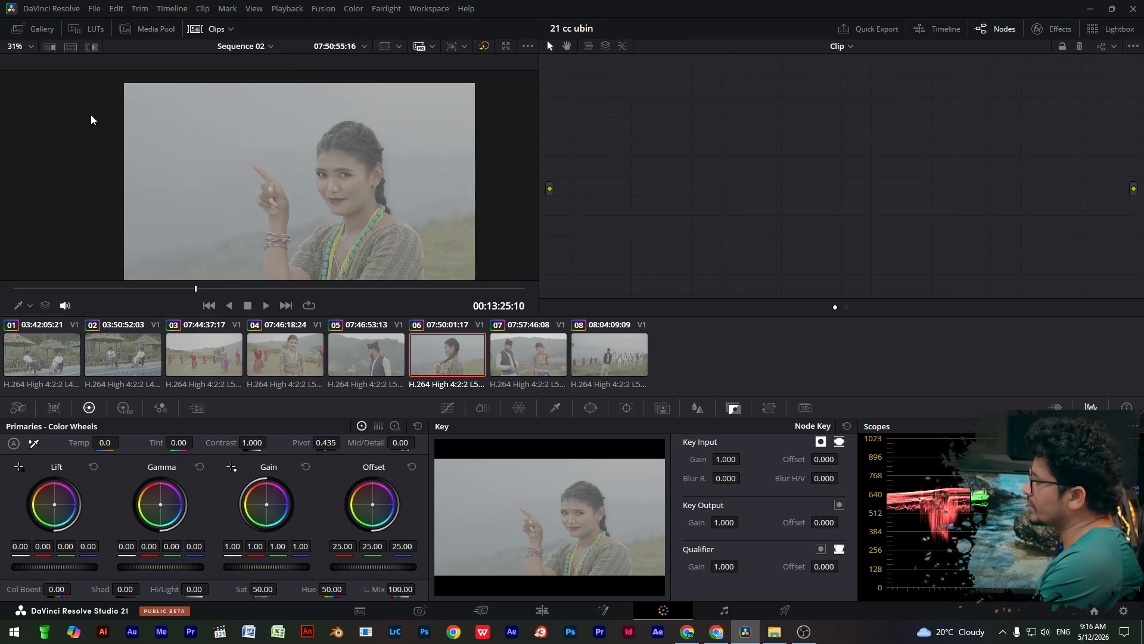
left_click(90, 29)
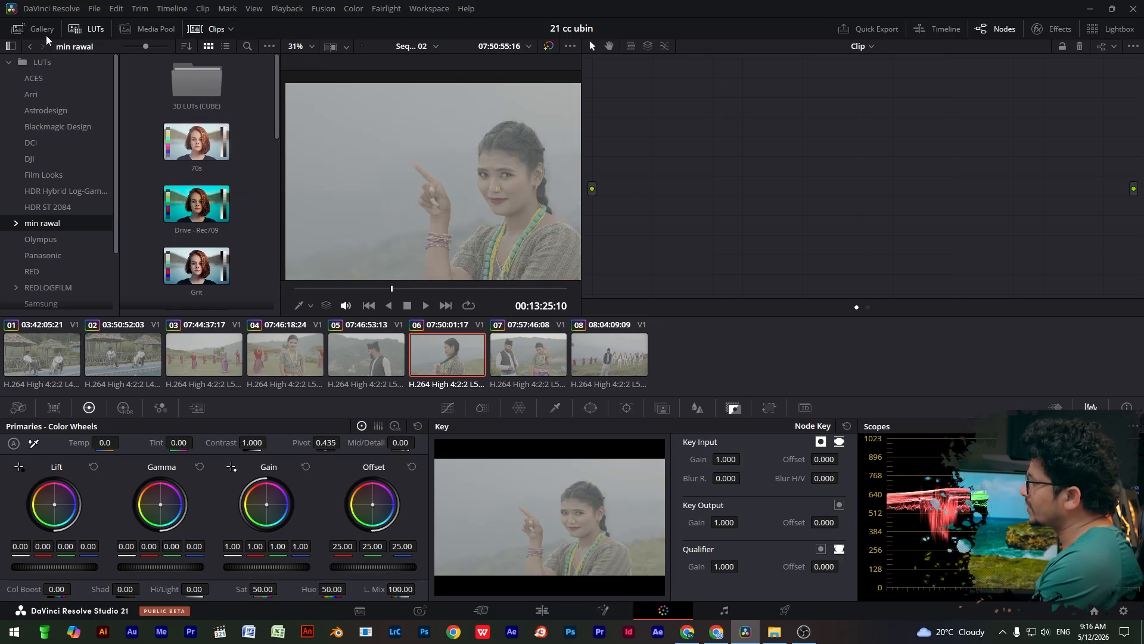
left_click(23, 28)
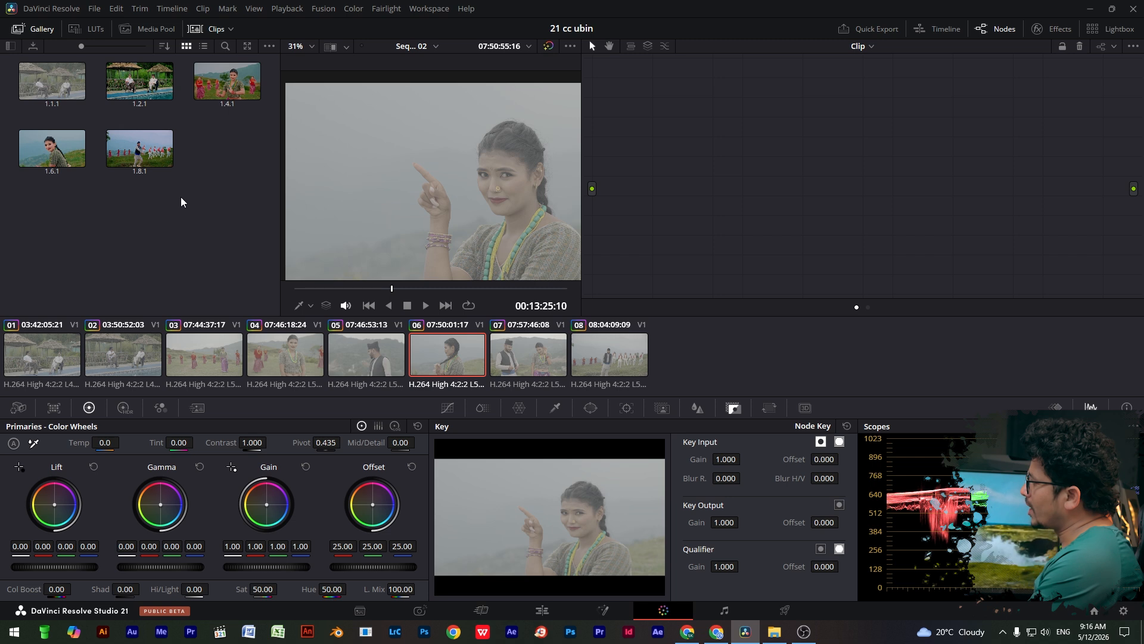
left_click(94, 33)
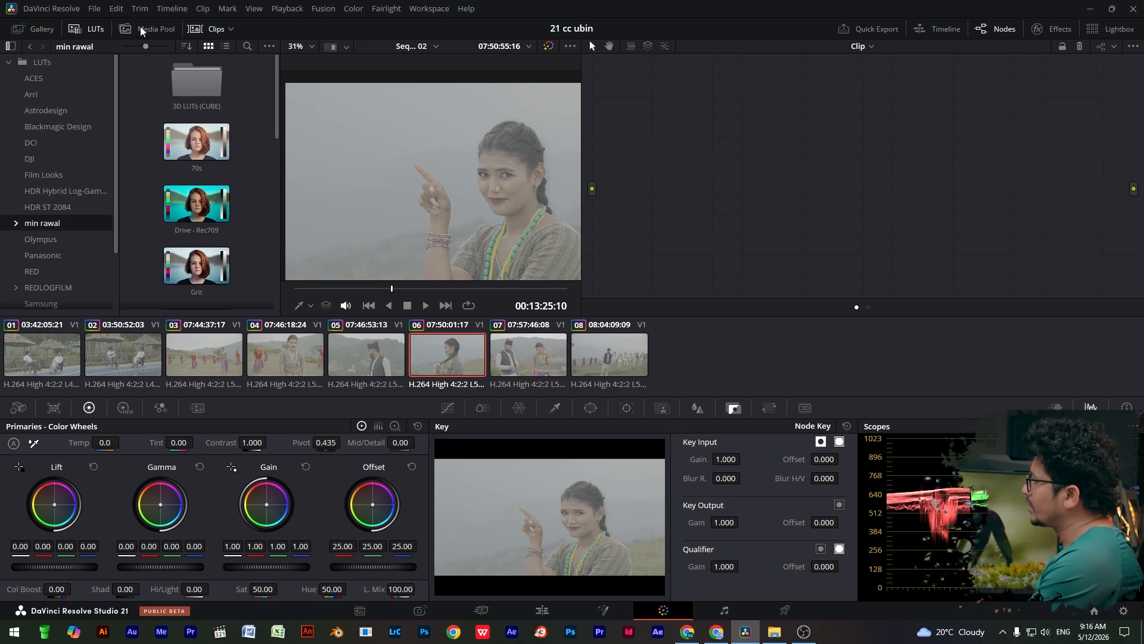
left_click(84, 29)
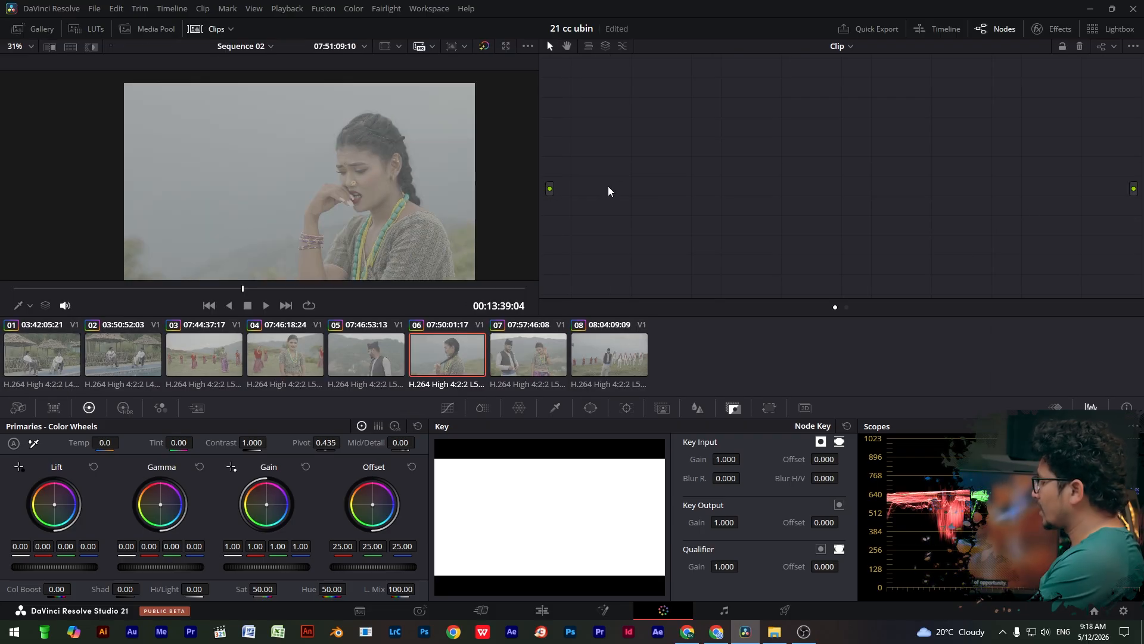
- Add five serial nodes to the empty node graph of clip 06
key("alt+s")
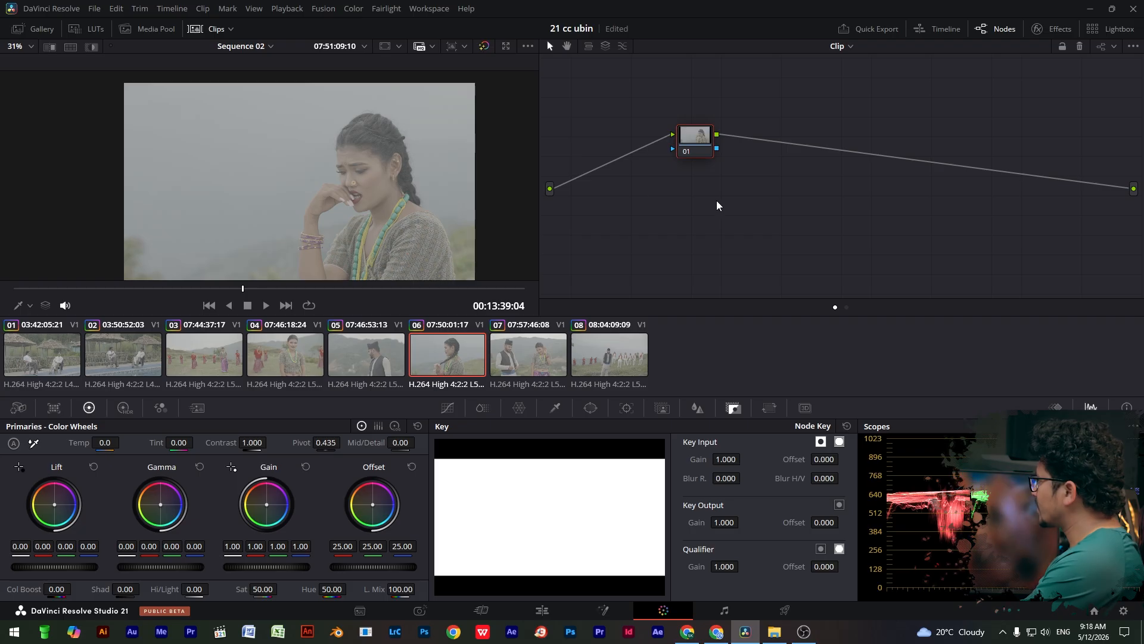
key("alt+s")
key("alt+s")
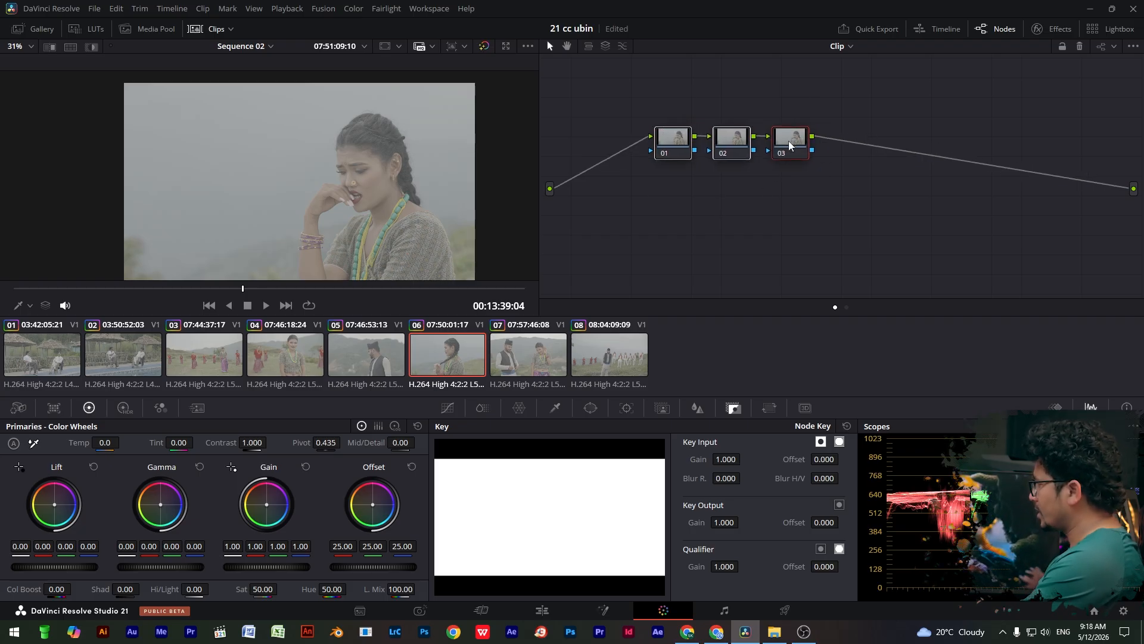
key("alt+s")
key("alt+s")
- Separate the node chain by moving nodes 04 and 05 toward the output and nodes 01 to 03 toward the input
left_click_drag(837, 102, 1039, 138)
left_click_drag(641, 92, 809, 183)
left_click_drag(790, 144, 703, 131)
left_click(767, 97)
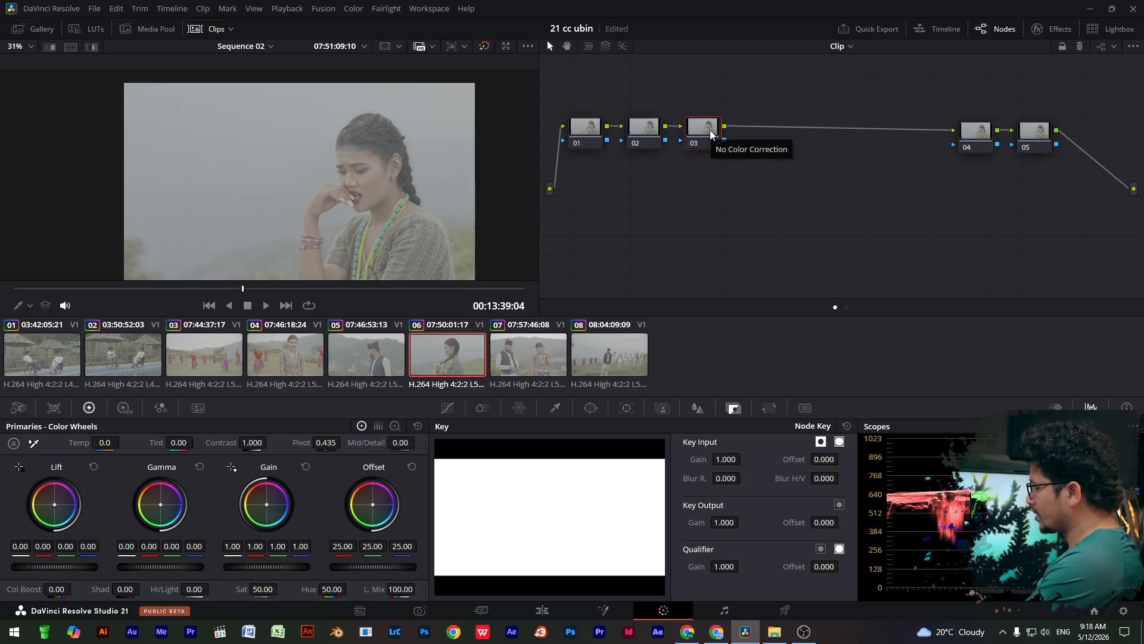
- Add three layer nodes alongside node 03 and place the layer mixer beyond the resulting four-node stack
key("alt+l")
key("alt+l")
key("alt+l")
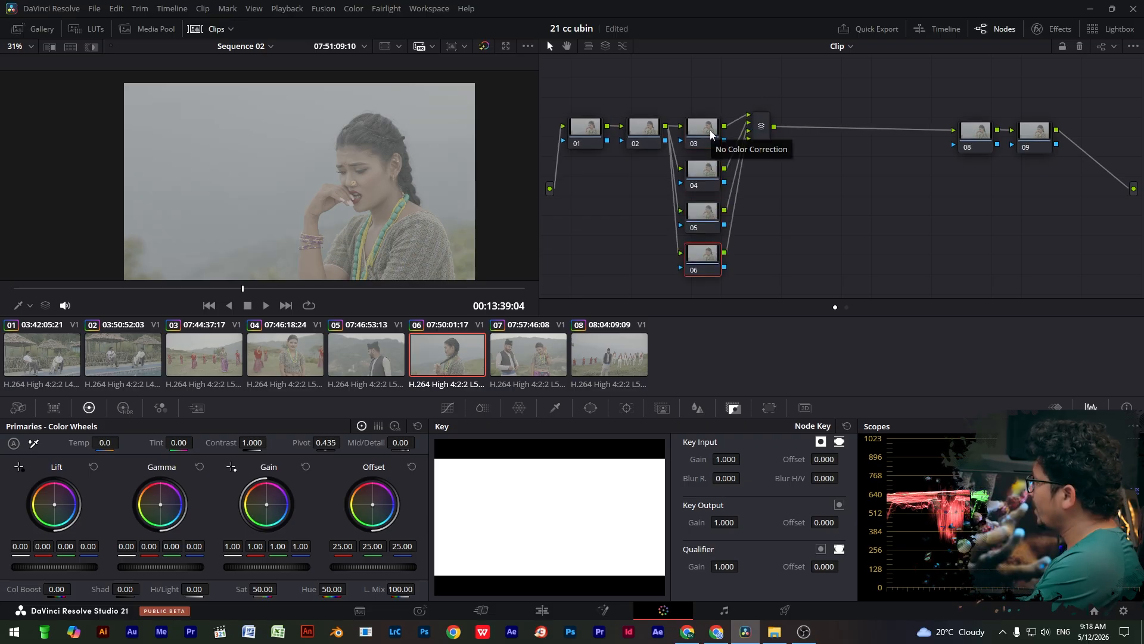
left_click_drag(707, 87, 688, 267)
left_click_drag(717, 129, 793, 122)
left_click_drag(569, 93, 620, 136)
left_click_drag(693, 68, 742, 286)
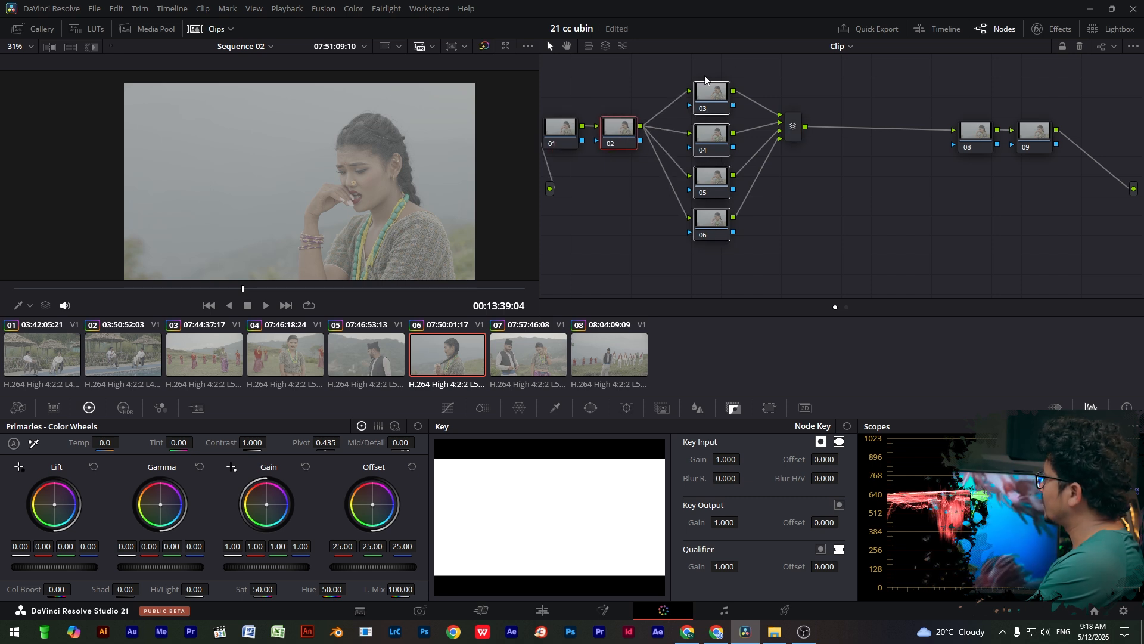
- Move the four-node layer stack toward the output and shift nodes 01 and 02 slightly toward it
left_click_drag(711, 99, 788, 90)
left_click_drag(649, 86, 544, 157)
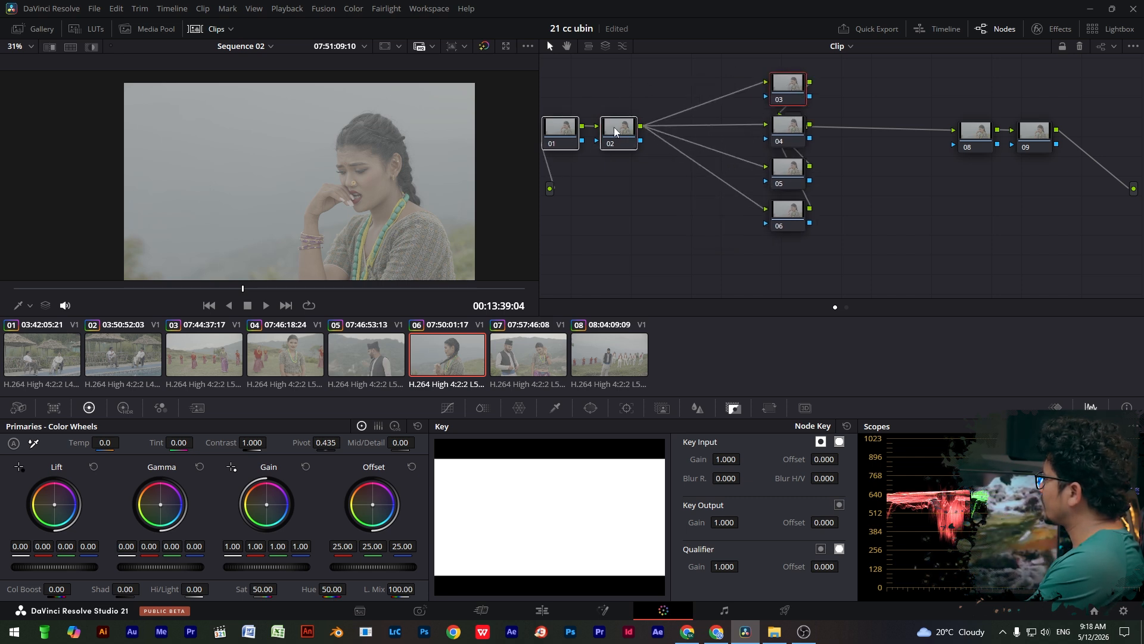
left_click_drag(620, 141, 650, 140)
left_click(650, 140)
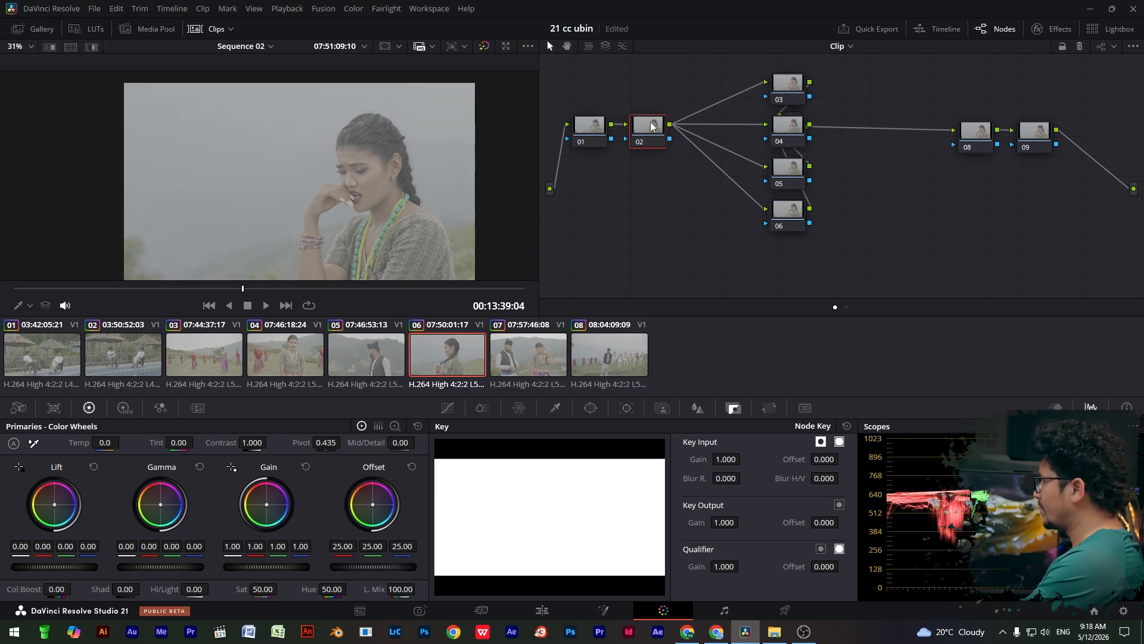
key("alt+s")
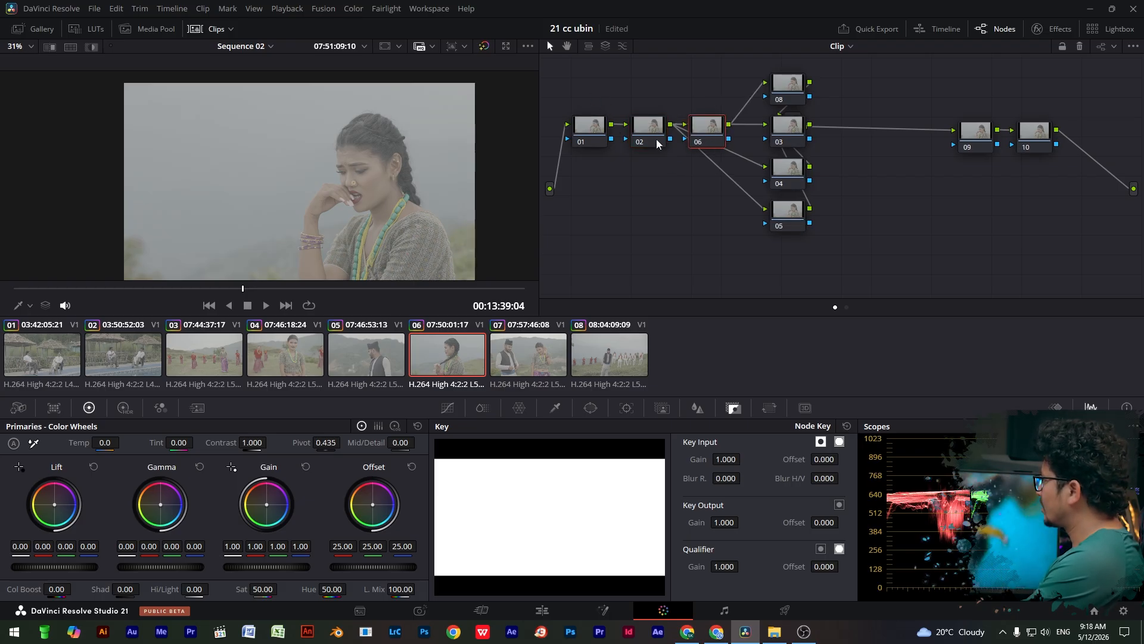
left_click_drag(701, 119, 706, 113)
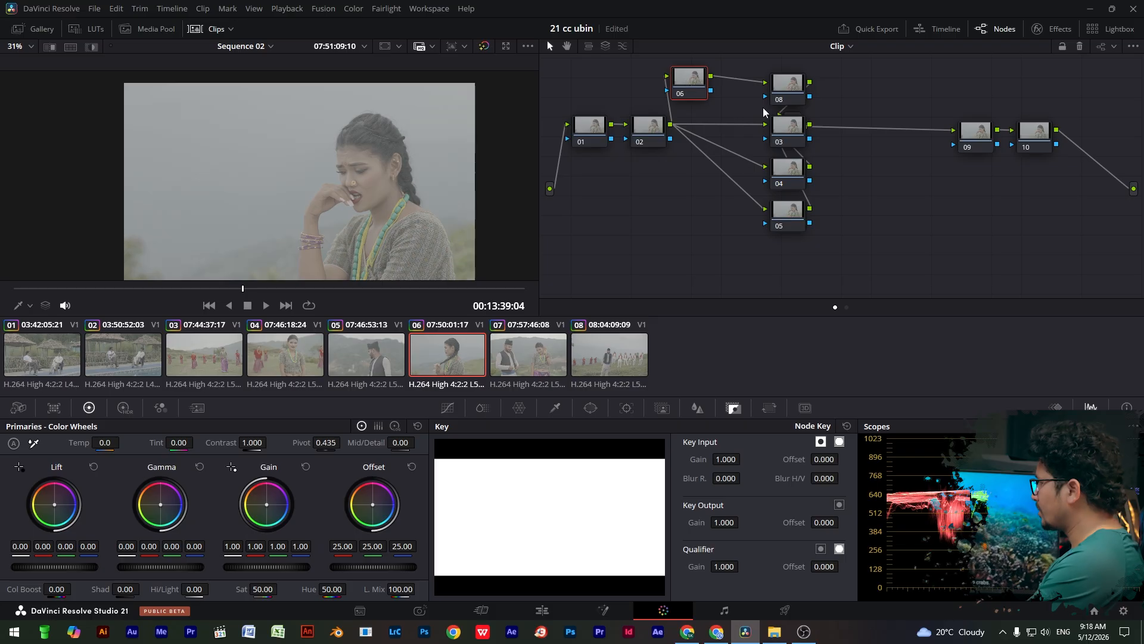
key("Delete")
- Add a third serial node ahead of the layer stack and line up the three nodes in a row
left_click_drag(599, 129, 711, 121)
key("alt+s")
left_click_drag(648, 162, 652, 121)
left_click_drag(577, 87, 705, 127)
- Arrange layer nodes 04 to 07 in a vertical column and move the layer mixer clear of them toward the output
left_click_drag(781, 65, 799, 215)
left_click_drag(792, 85, 830, 77)
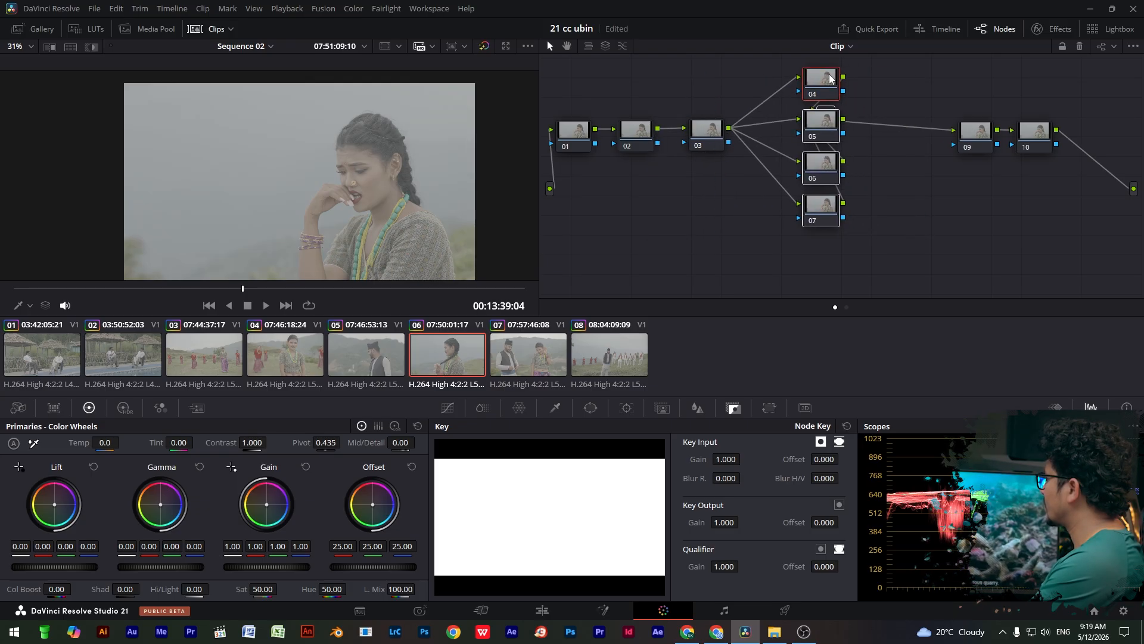
left_click_drag(808, 121, 902, 116)
left_click(889, 143)
left_click_drag(764, 134, 813, 114)
left_click_drag(823, 257, 793, 80)
left_click_drag(795, 80, 792, 99)
- Move nodes 09 and 10 level with the layer mixer and preview the clip at 00:13:30:10
left_click(962, 185)
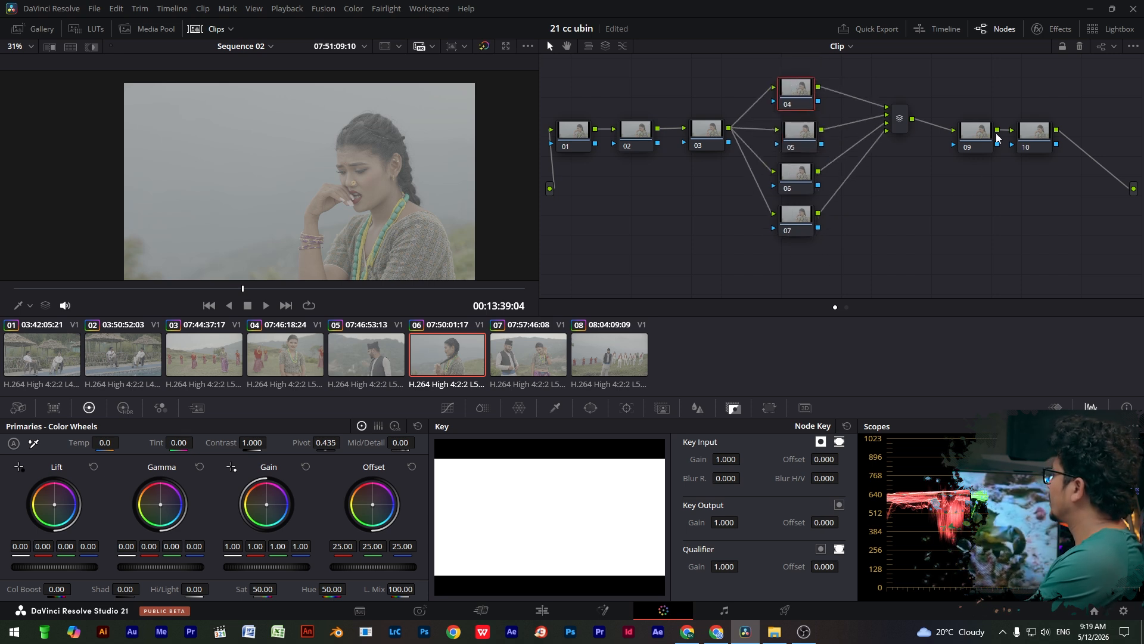
left_click_drag(970, 102, 1030, 116)
left_click(1021, 167)
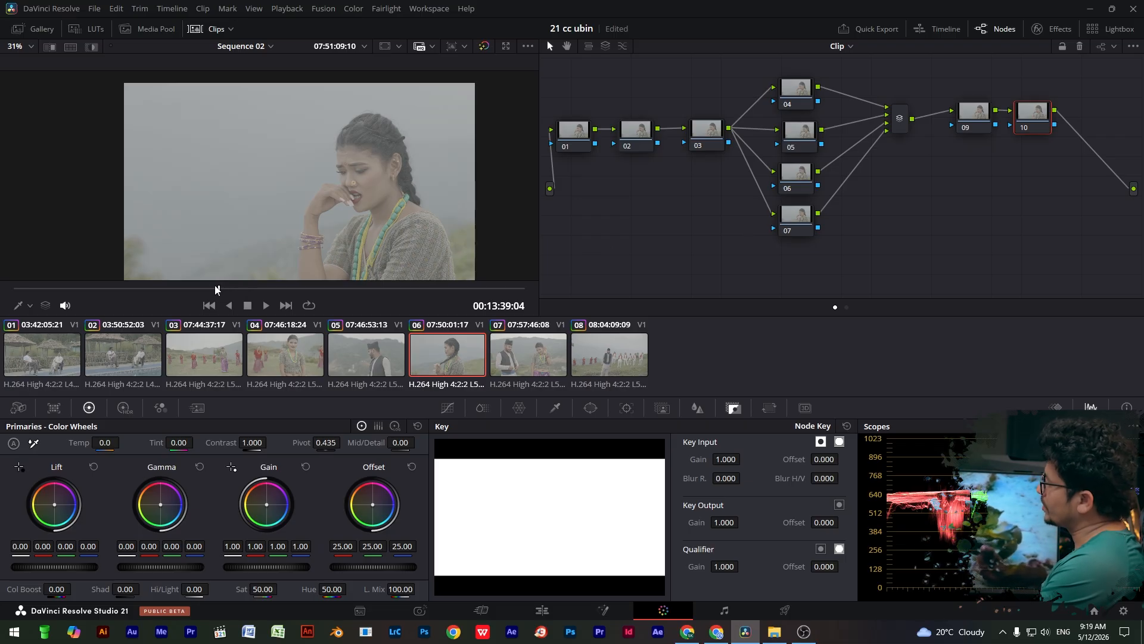
left_click_drag(216, 287, 212, 288)
left_click_drag(959, 77, 1066, 133)
left_click_drag(1038, 114, 1034, 115)
left_click(1042, 156)
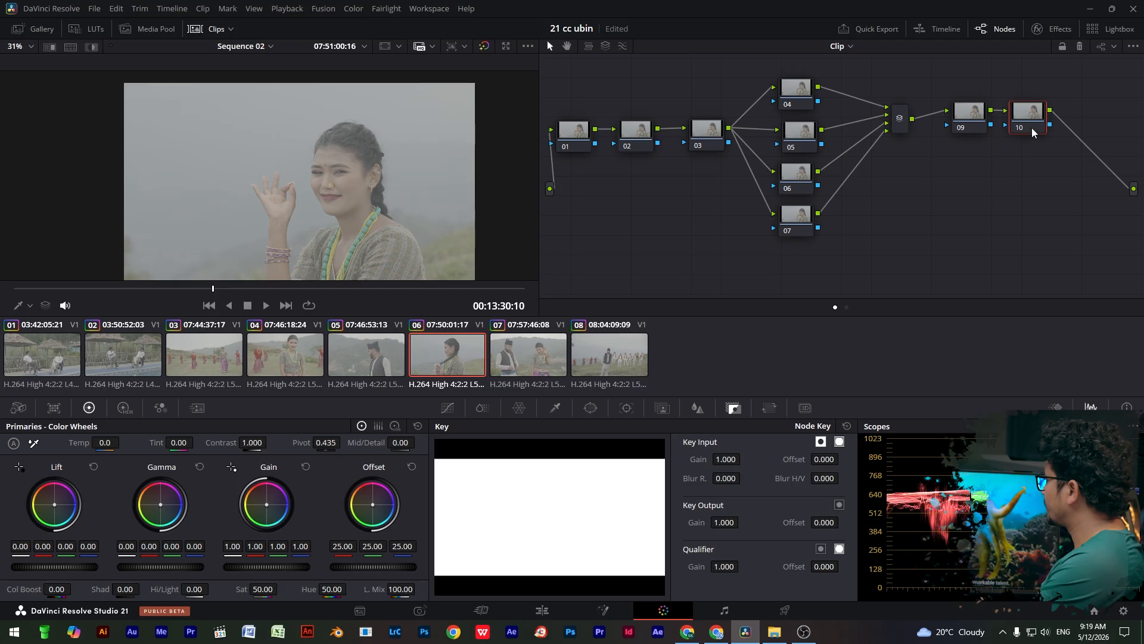
- Add three serial nodes after node 10 and place them in a row beneath the rest of the graph
key("alt+s")
left_click_drag(1097, 112, 882, 251)
key("alt+s")
key("alt+s")
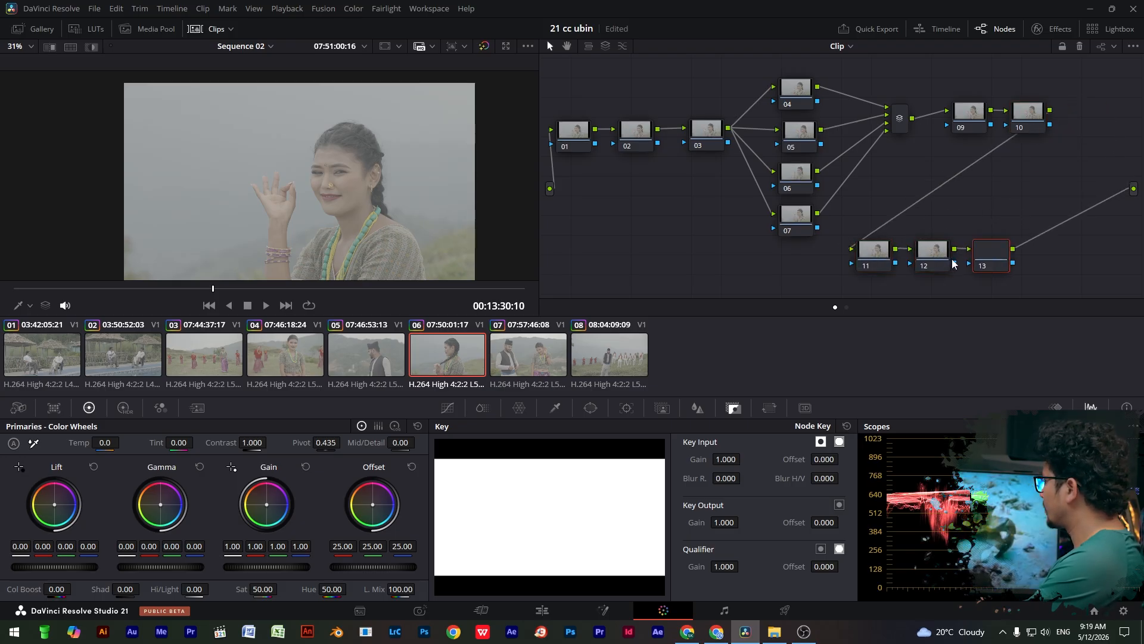
- Fine-tune the layout of the whole node tree and move the playhead to the shot at 00:14:01:13
left_click_drag(954, 77, 1022, 112)
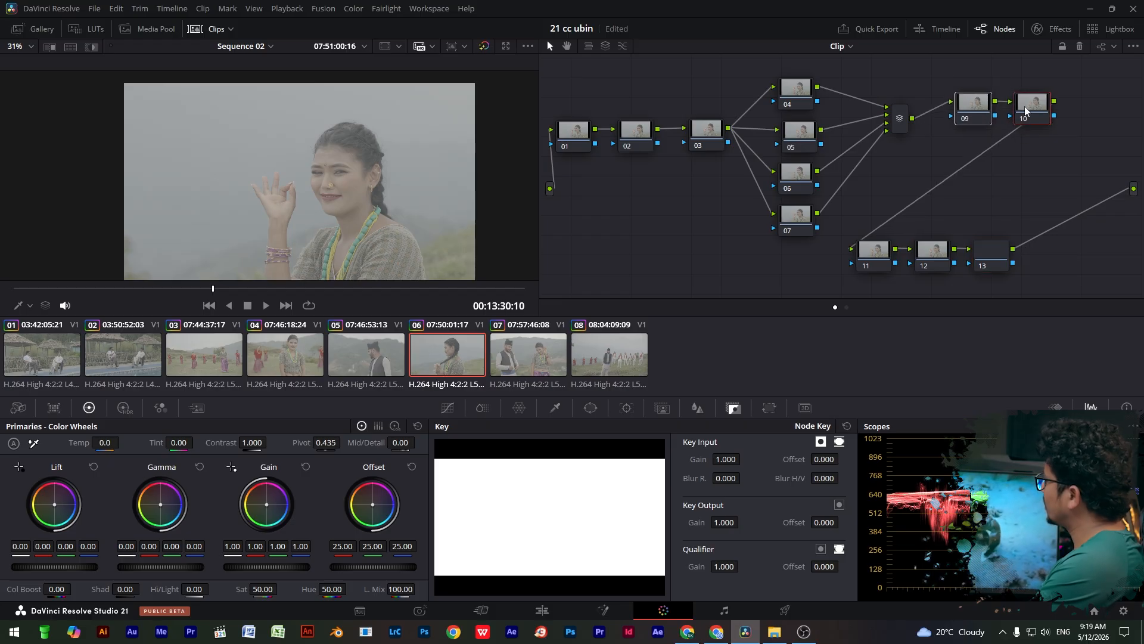
left_click_drag(561, 102, 708, 137)
left_click(695, 174)
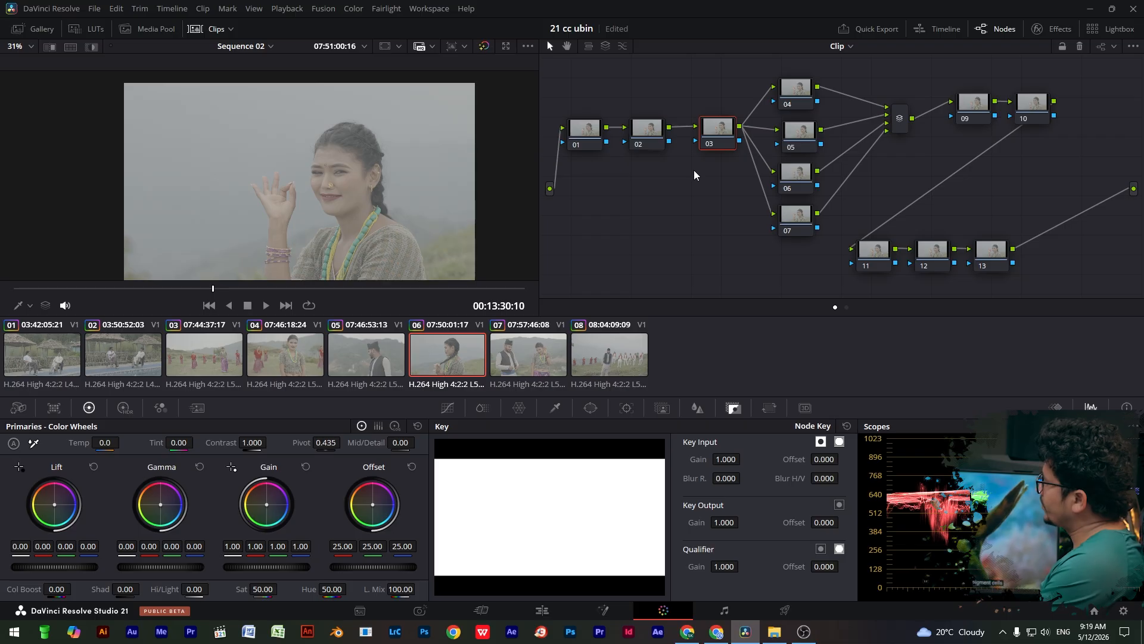
left_click_drag(243, 292, 274, 294)
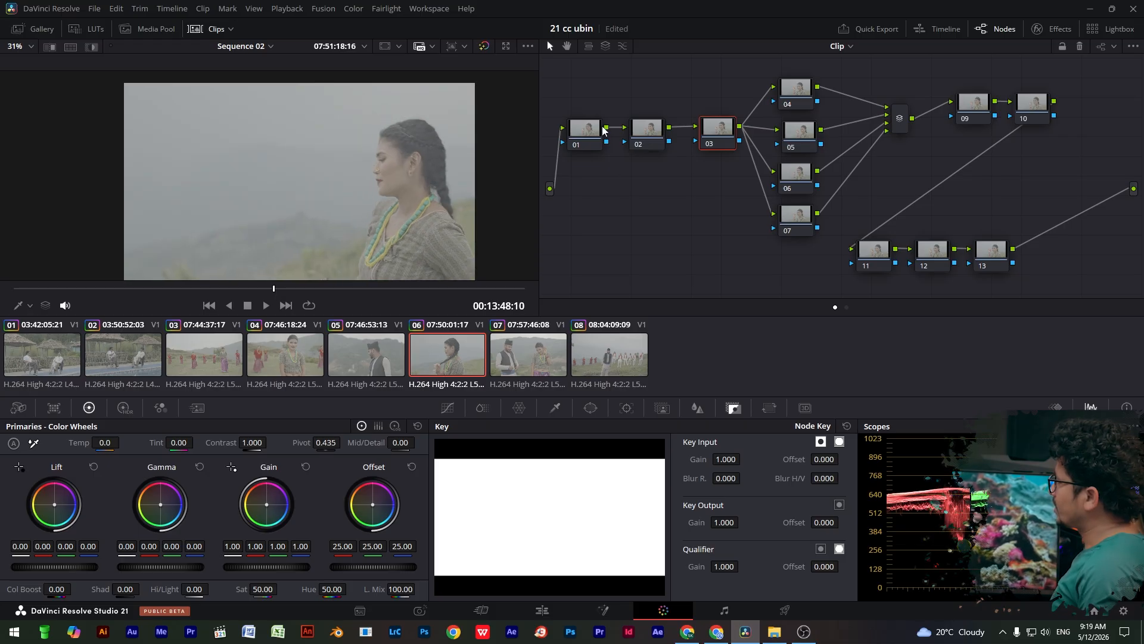
left_click_drag(586, 67, 1045, 267)
left_click_drag(1036, 106, 1033, 107)
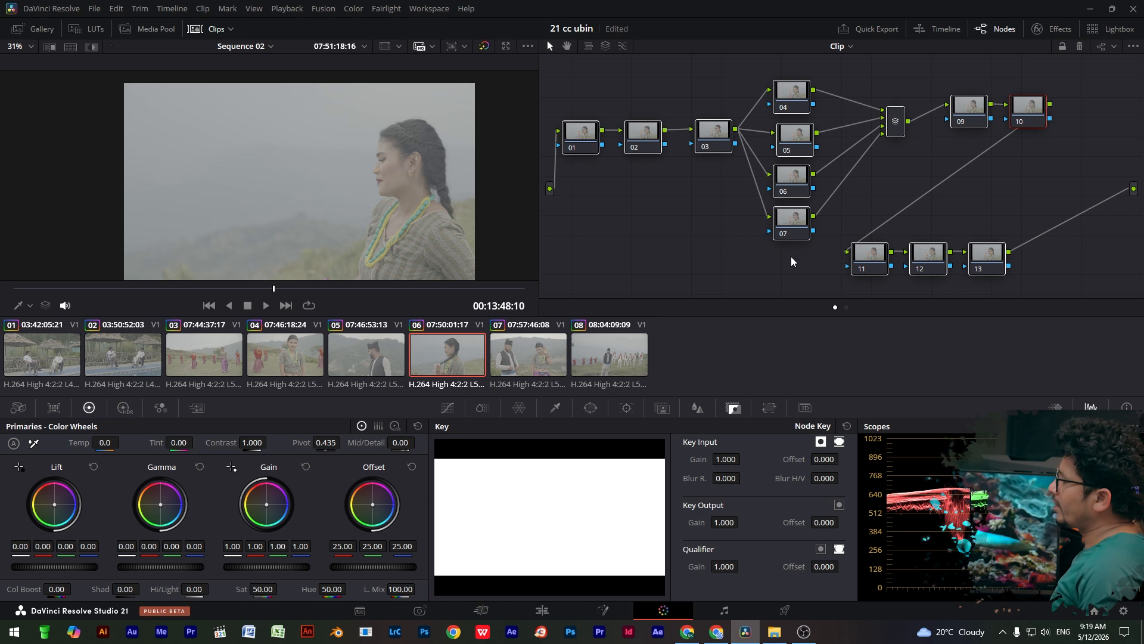
left_click_drag(274, 292, 319, 301)
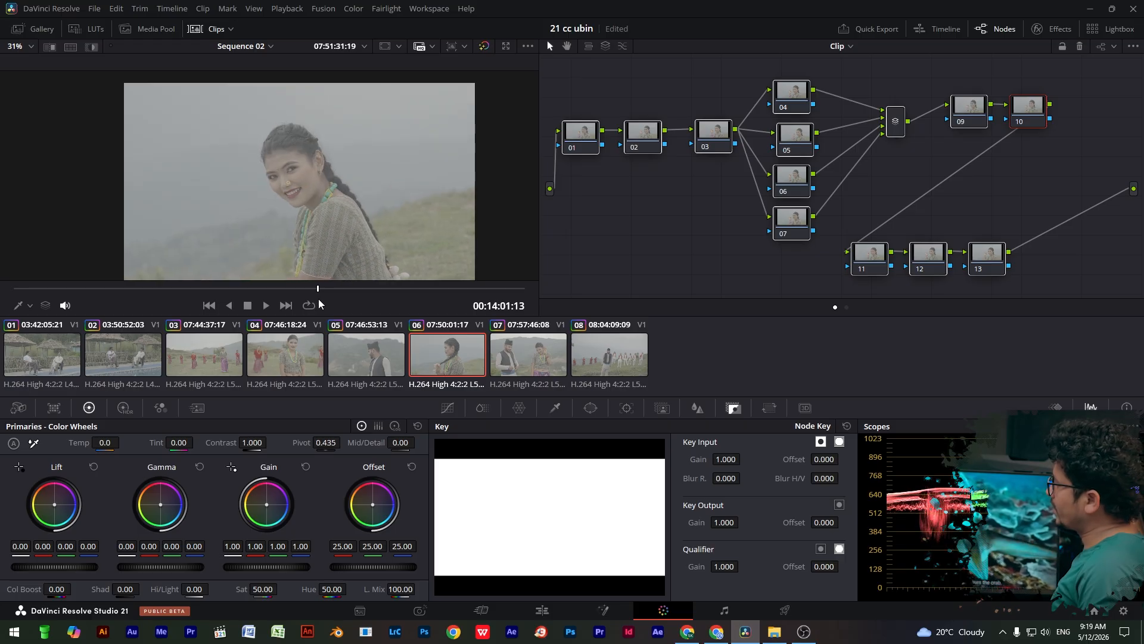
left_click(642, 212)
- Try to apply the Color Space Transform effect to node 01
left_click(590, 147)
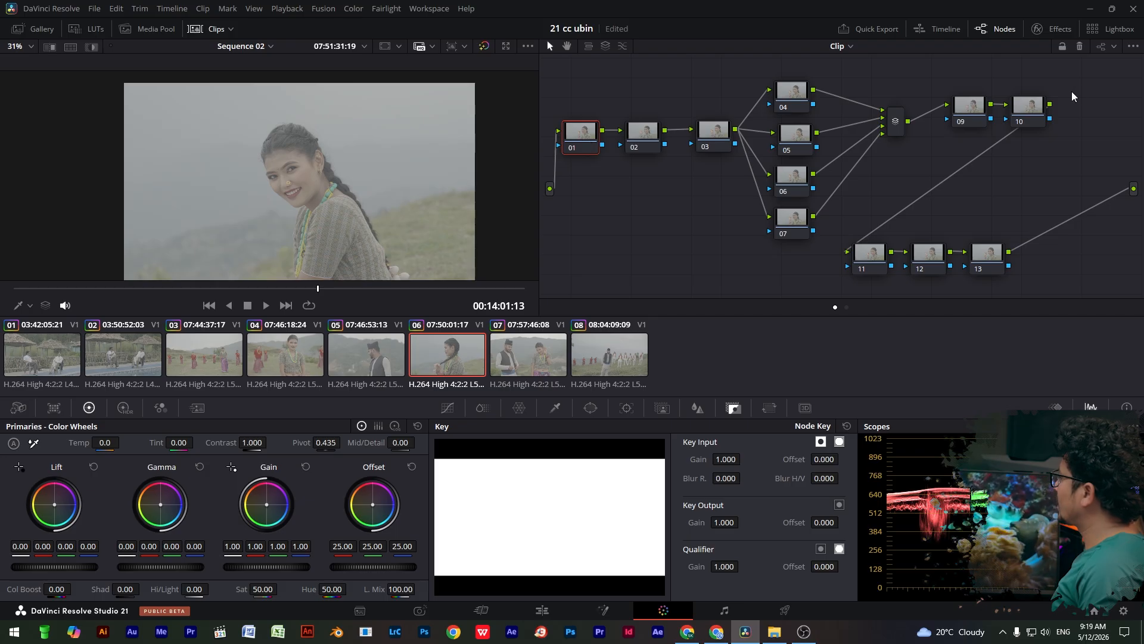
left_click(1058, 30)
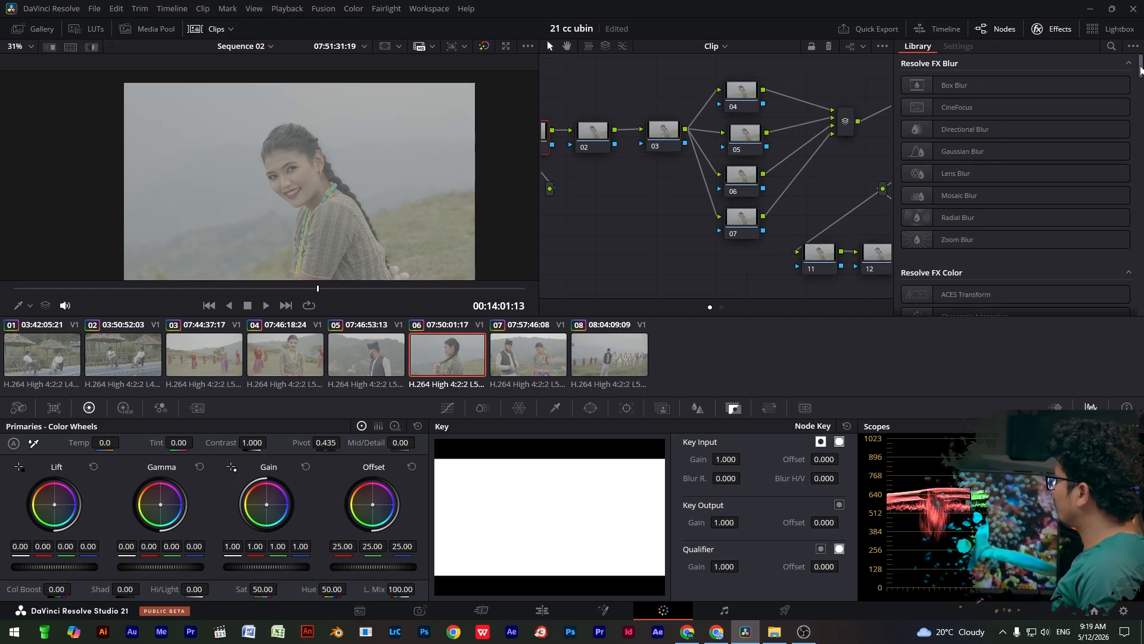
mouse_move(1142, 72)
left_mouse_down()
mouse_move(1142, 141)
mouse_move(1142, 85)
left_mouse_up()
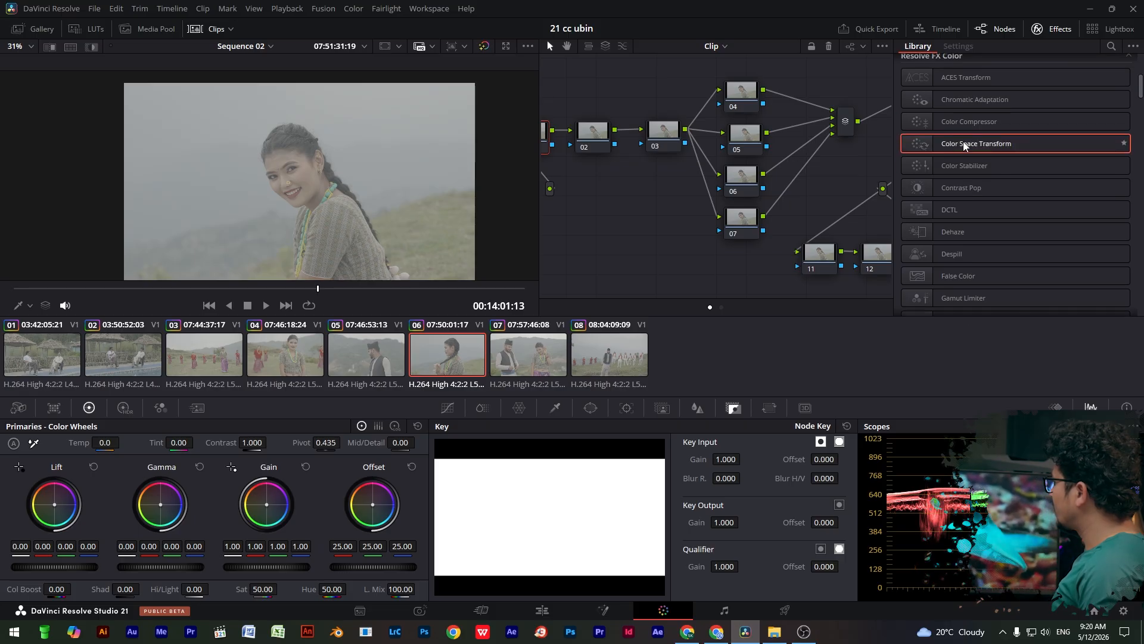
left_click_drag(964, 145, 539, 127)
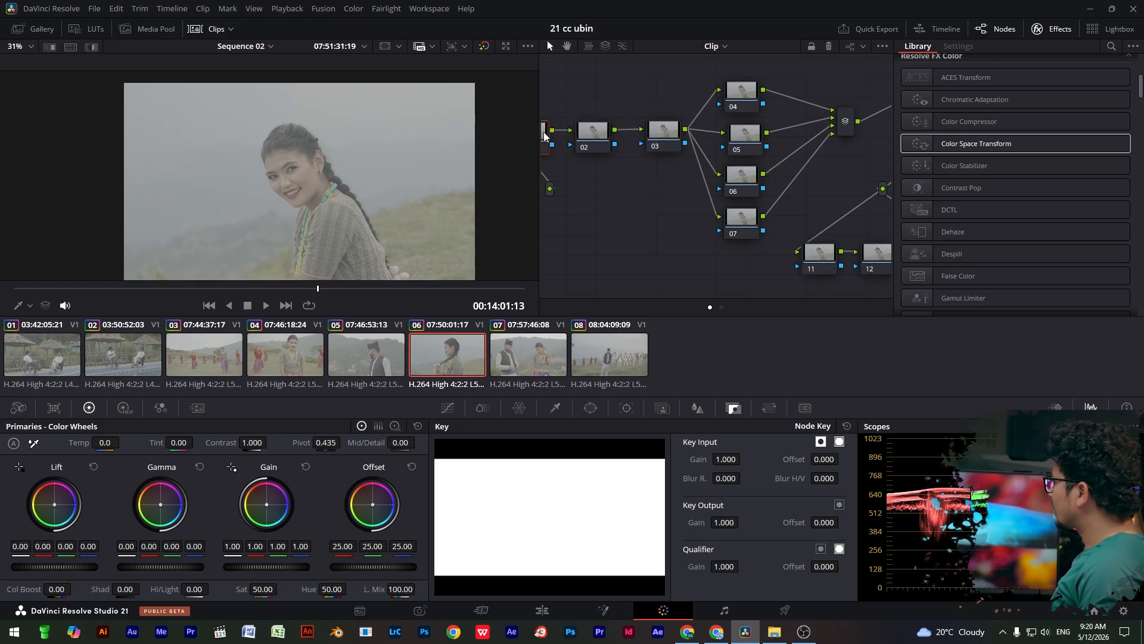
left_click(1061, 30)
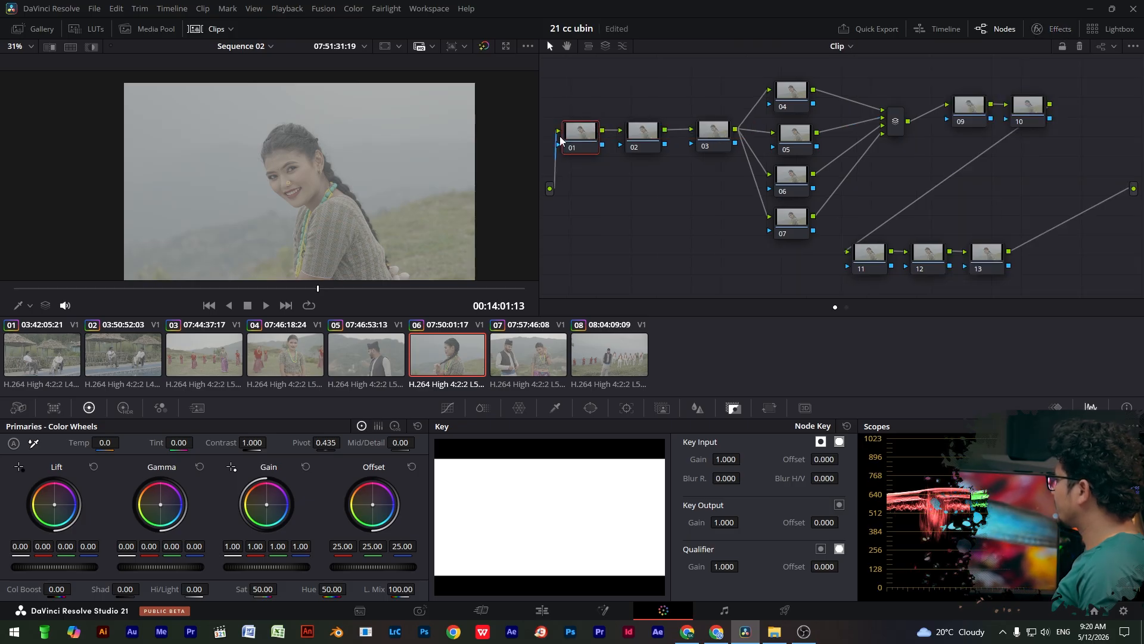
- Widen the node editor so node 01 is accessible and apply the Color Space Transform effect to it
left_click(1054, 29)
left_click_drag(978, 148, 548, 148)
left_click_drag(539, 85, 494, 84)
left_click_drag(502, 130, 519, 132)
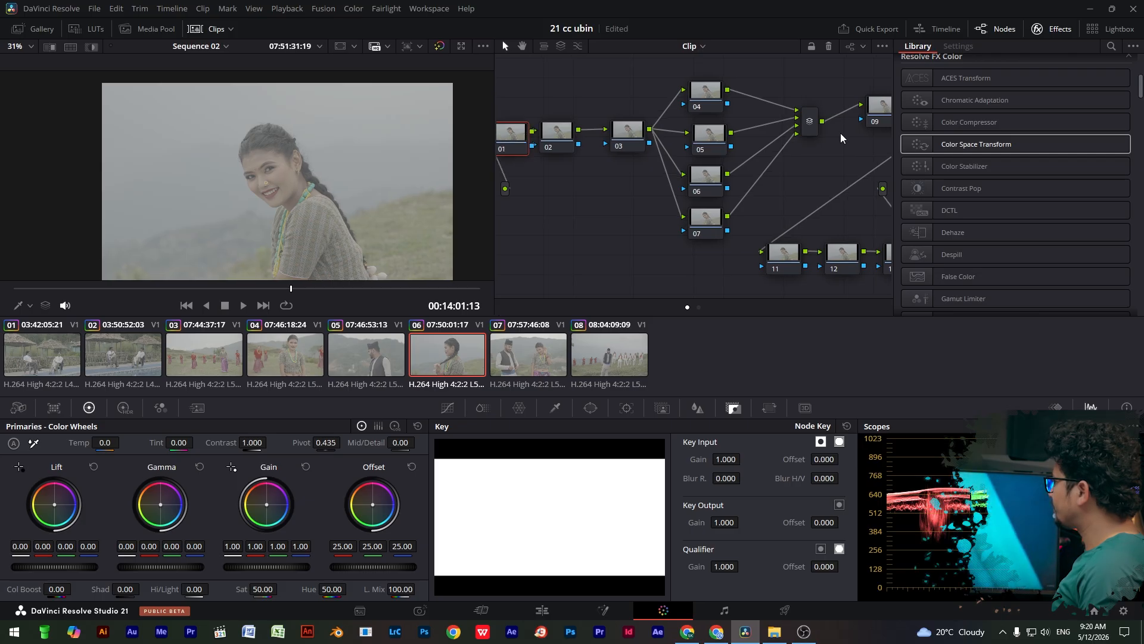
left_click_drag(978, 148, 511, 134)
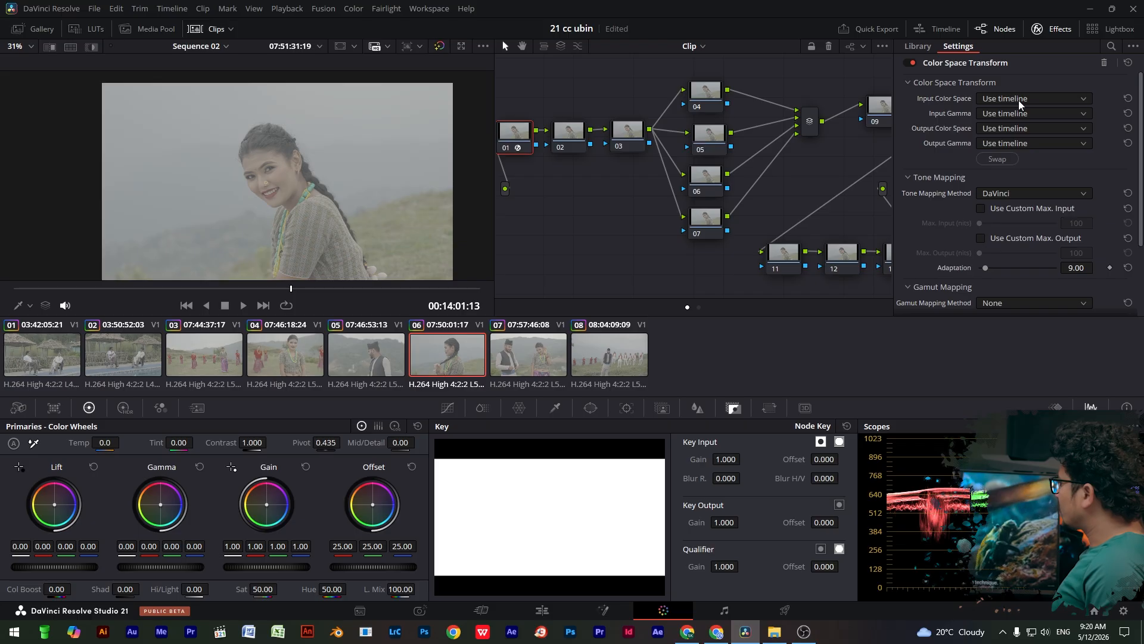
- Set the input color space of node 01's Color Space Transform to Sony S-Gamut3.Cine
left_click(1054, 100)
left_click_drag(1140, 122, 1135, 222)
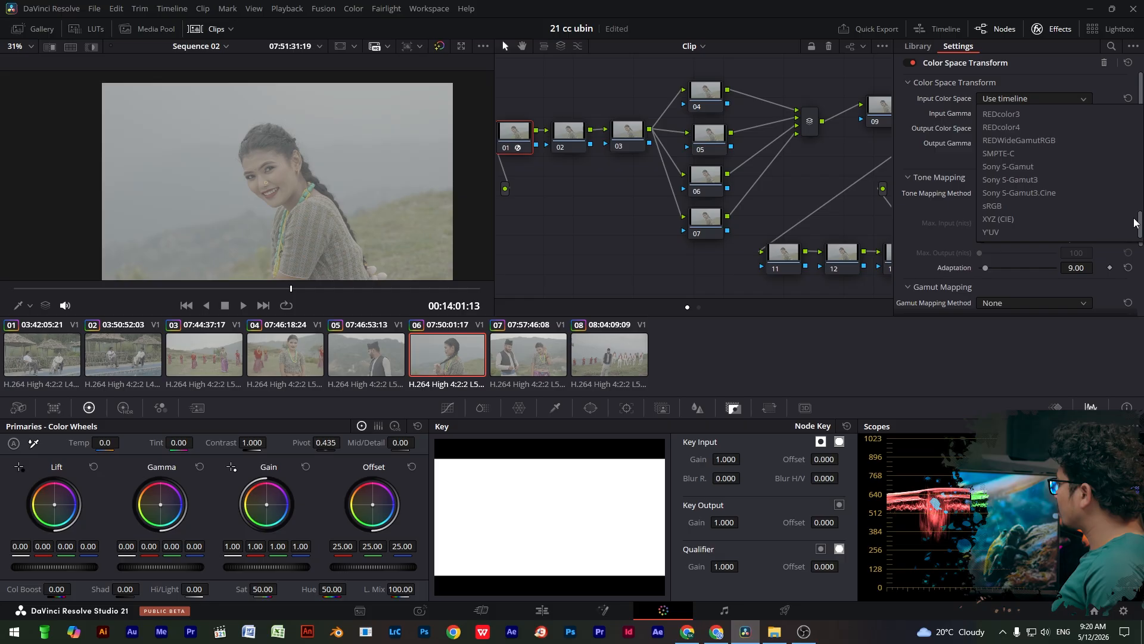
left_click(1043, 194)
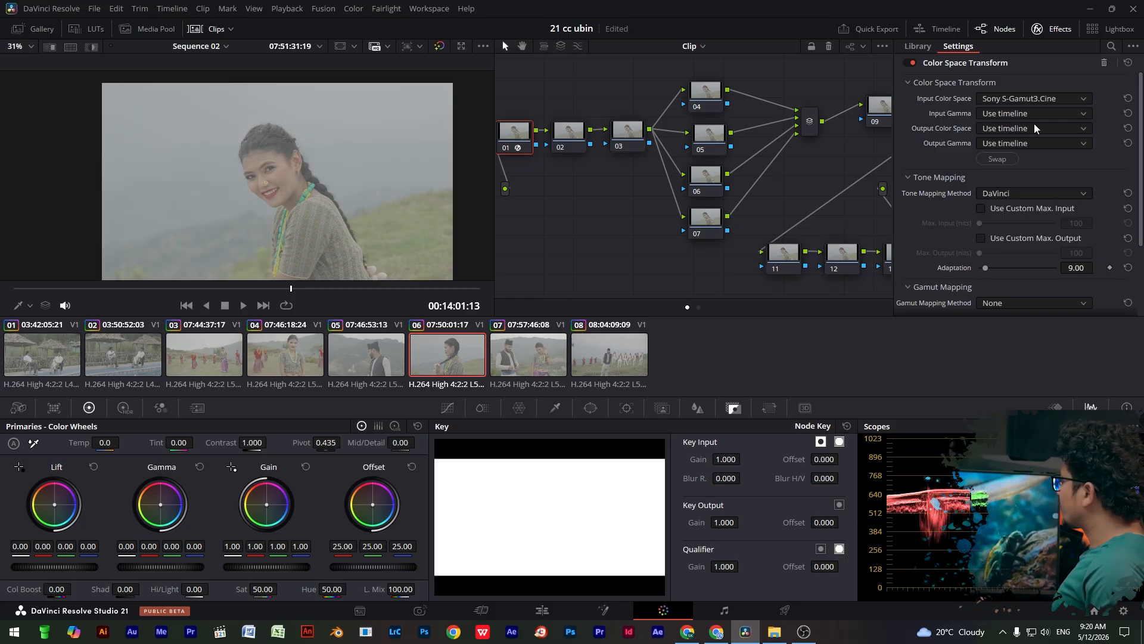
- Set the input gamma of node 01's Color Space Transform to Sony S-Log3 and preview the shot at 00:14:05:15
left_click(1018, 115)
left_click_drag(1140, 136, 1132, 226)
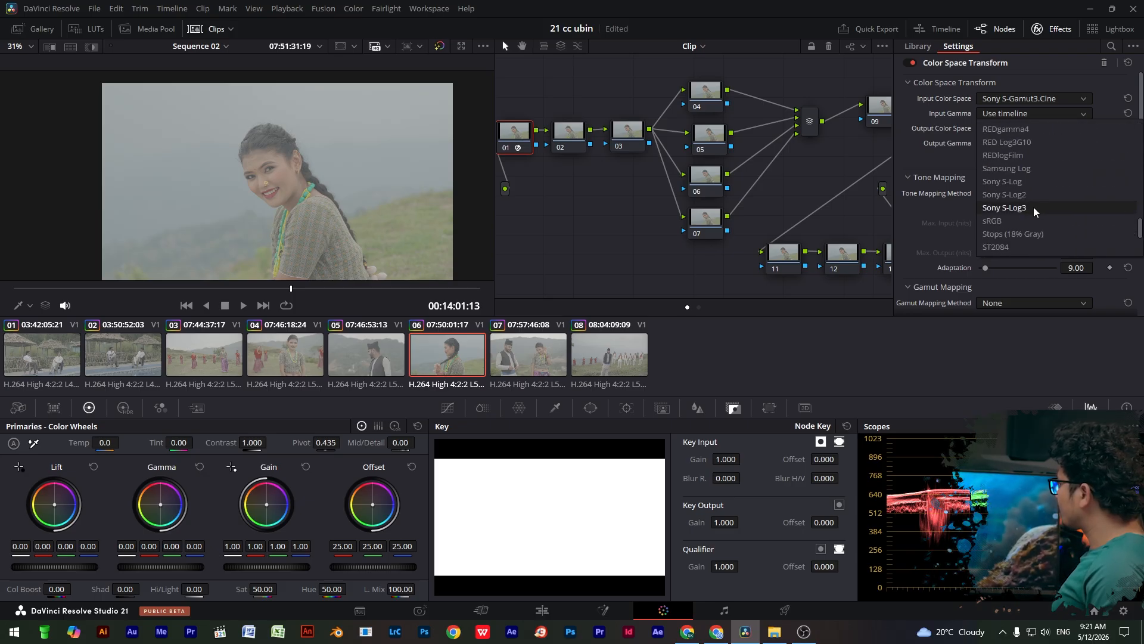
left_click(1037, 212)
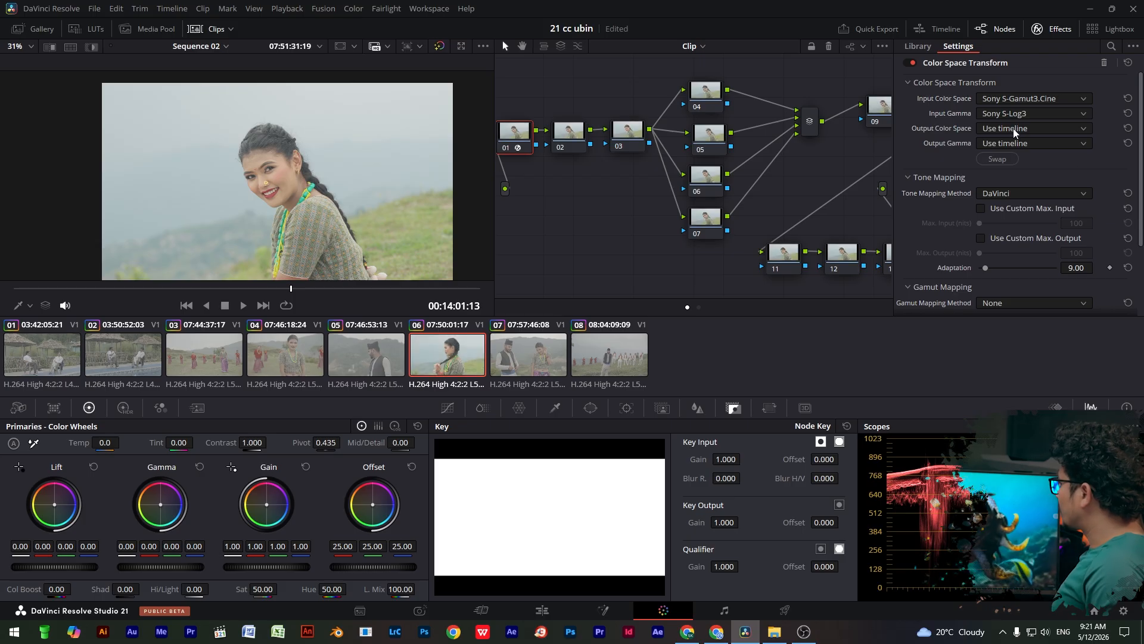
left_click_drag(256, 289, 304, 290)
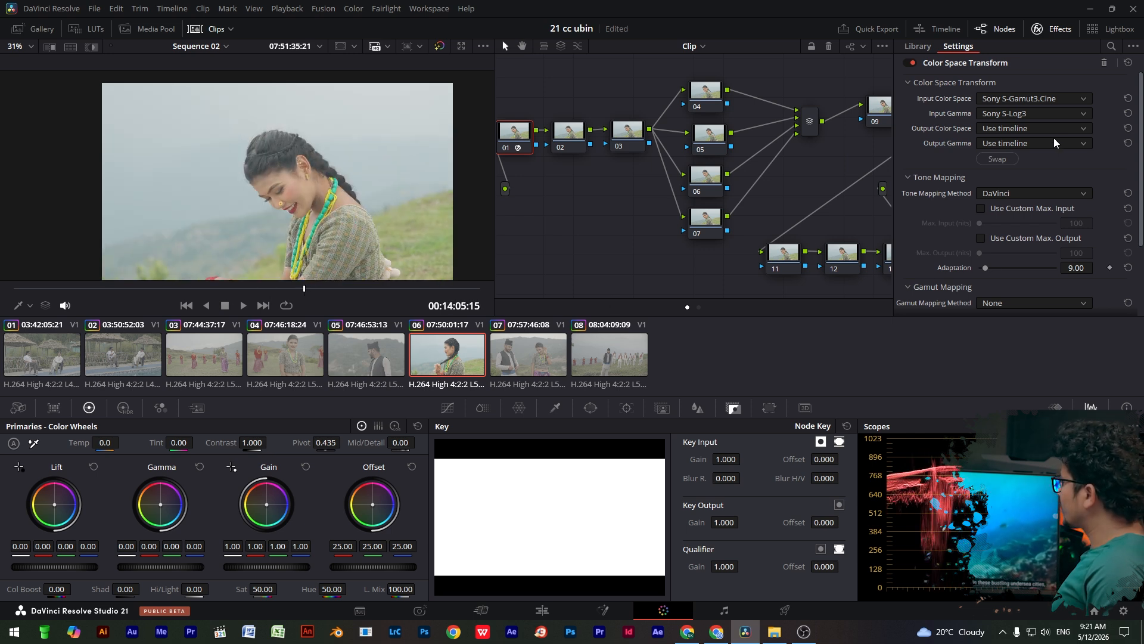
- Set the output gamma of node 01's Color Space Transform to Rec.709, keeping the output color space on Use timeline
left_click(1032, 130)
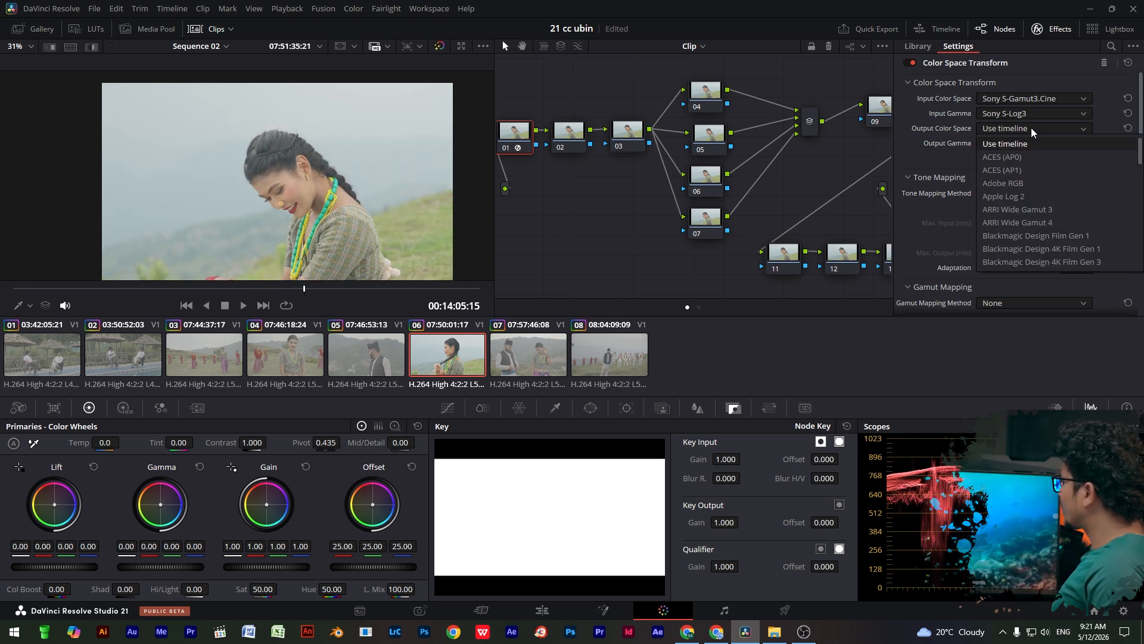
left_click(1027, 131)
left_click(1065, 144)
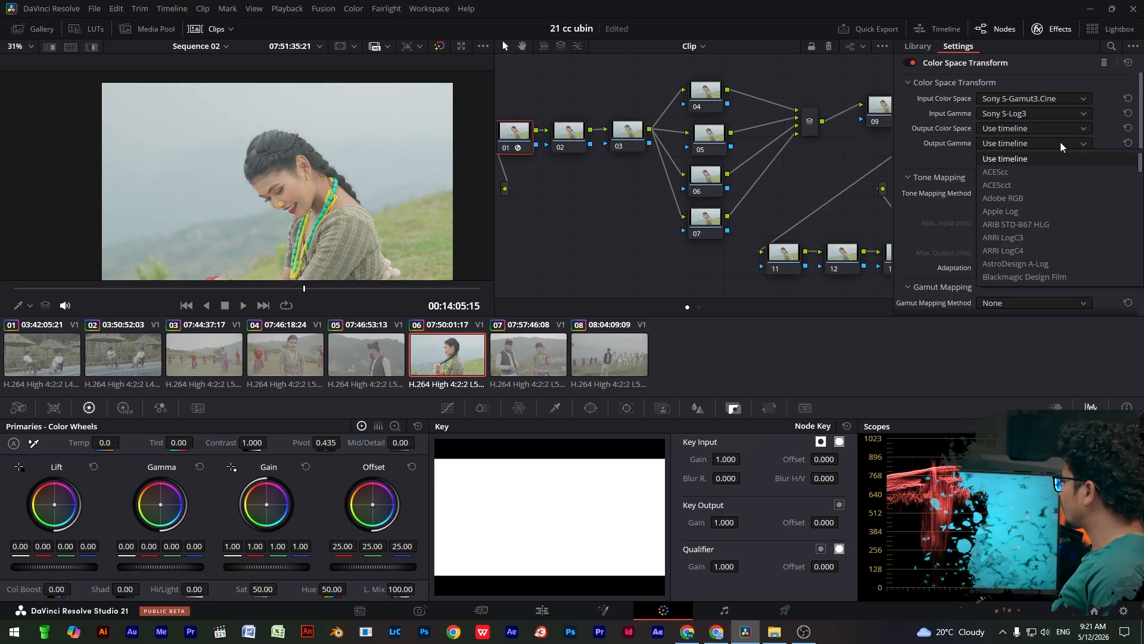
left_click_drag(1138, 166, 1141, 231)
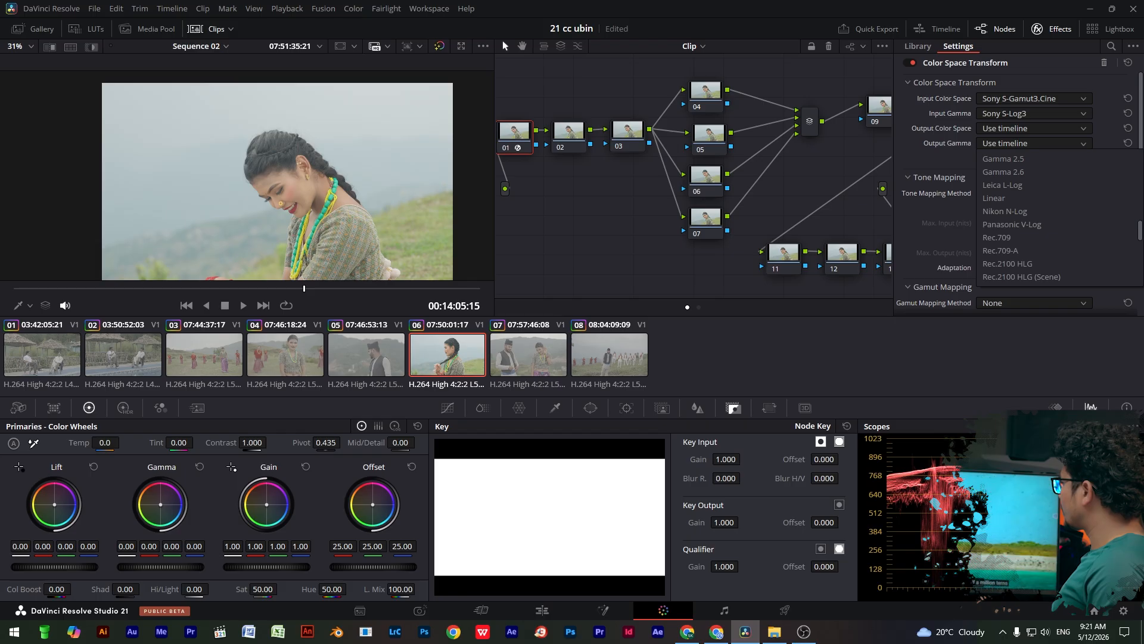
left_click(1020, 236)
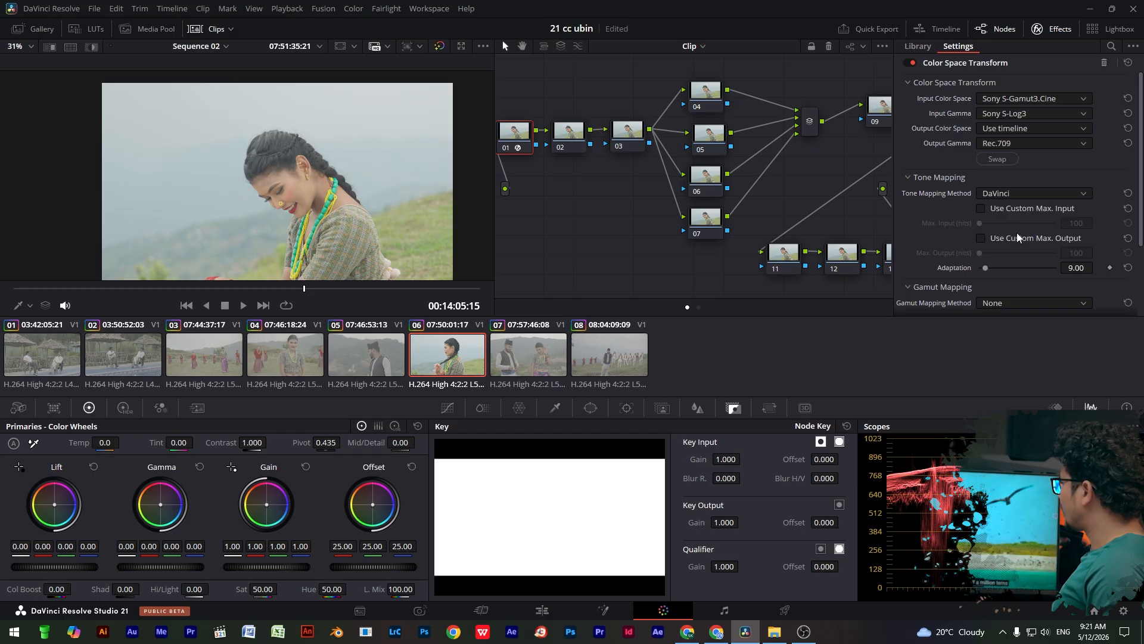
left_click(1053, 143)
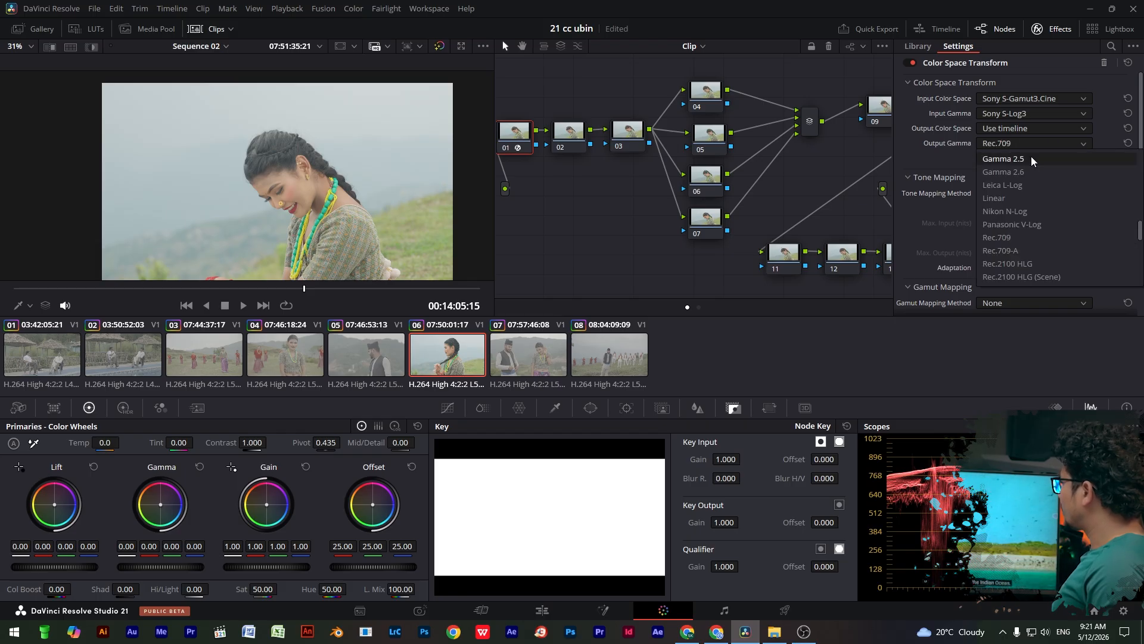
left_click(1016, 238)
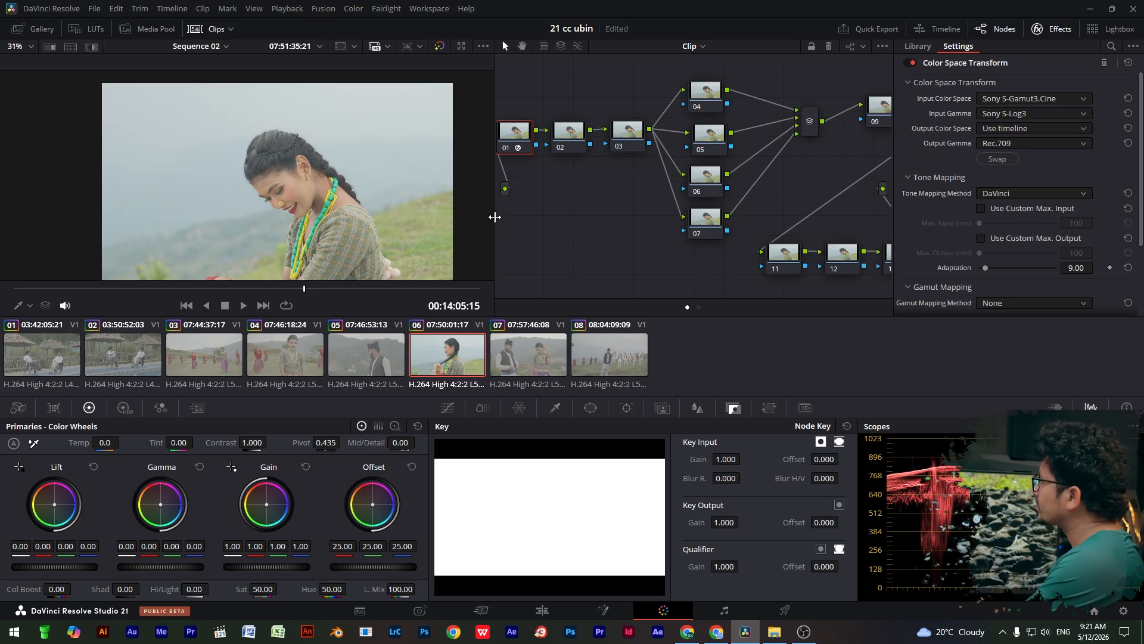
- Move the playhead to 00:13:46:03 and rearrange the workspace with a wider viewer and the effects hidden
left_click(244, 289)
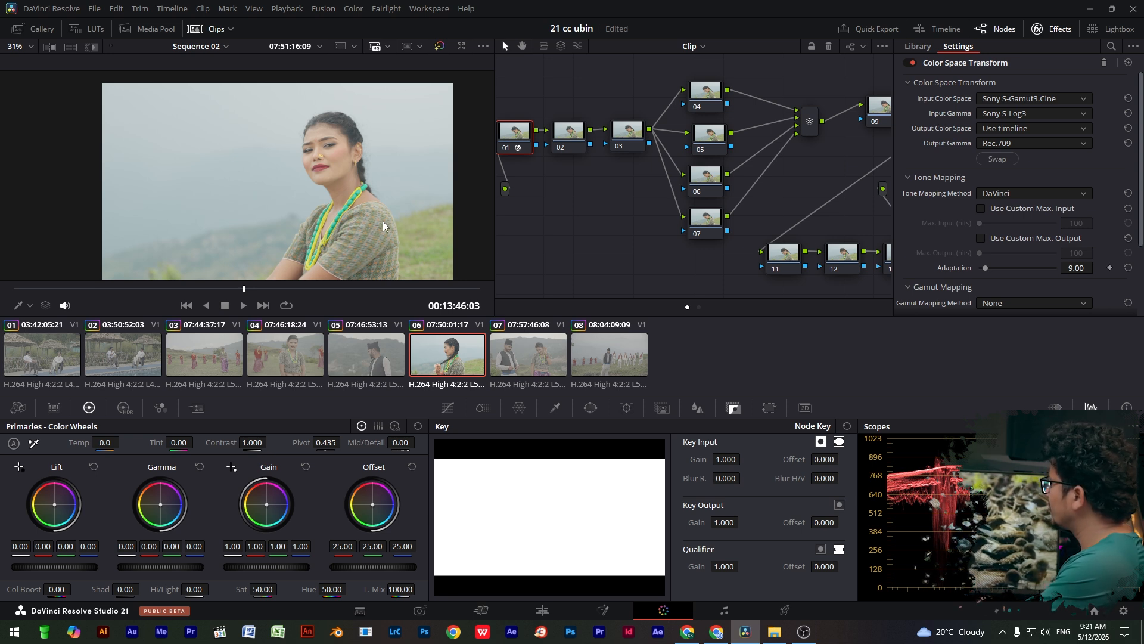
left_click_drag(512, 130, 514, 129)
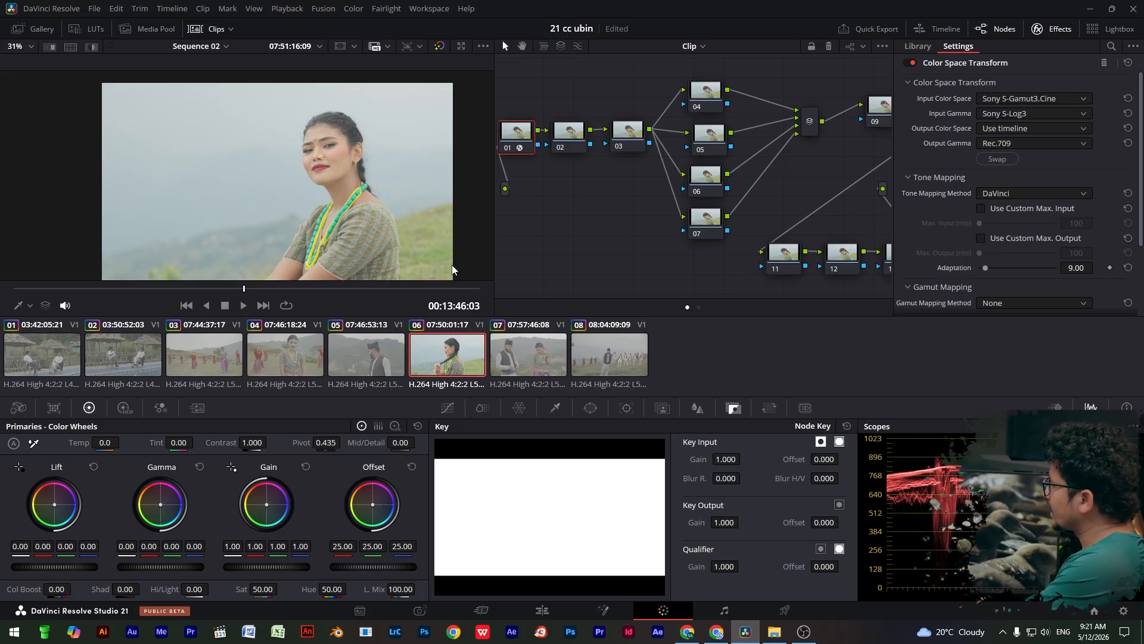
left_click_drag(494, 282, 528, 280)
left_click(605, 128)
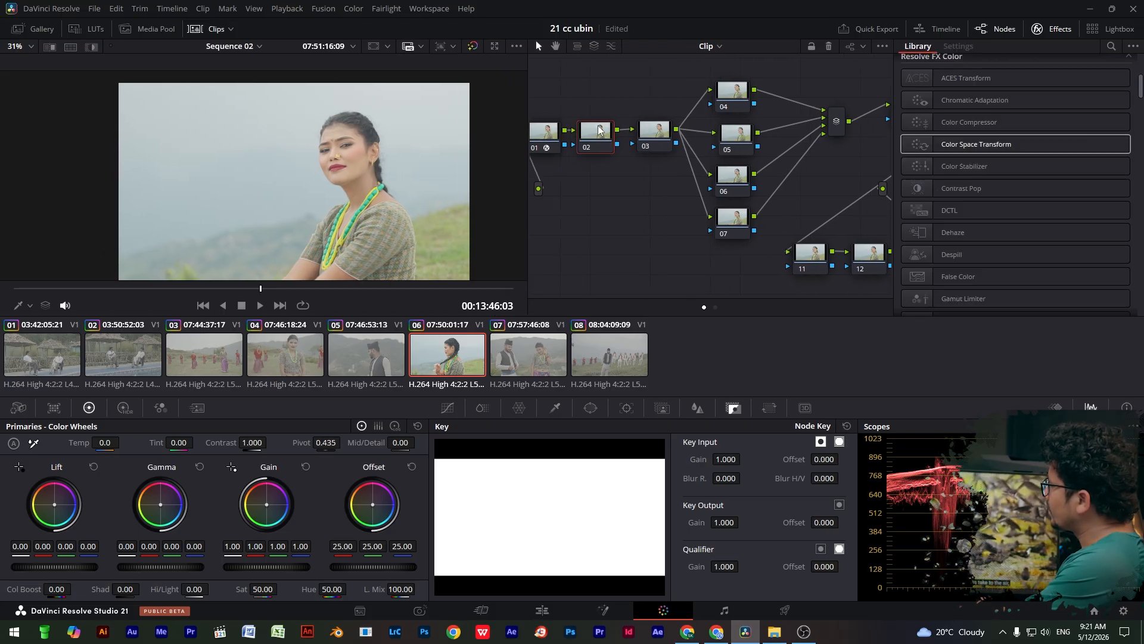
left_click(1056, 29)
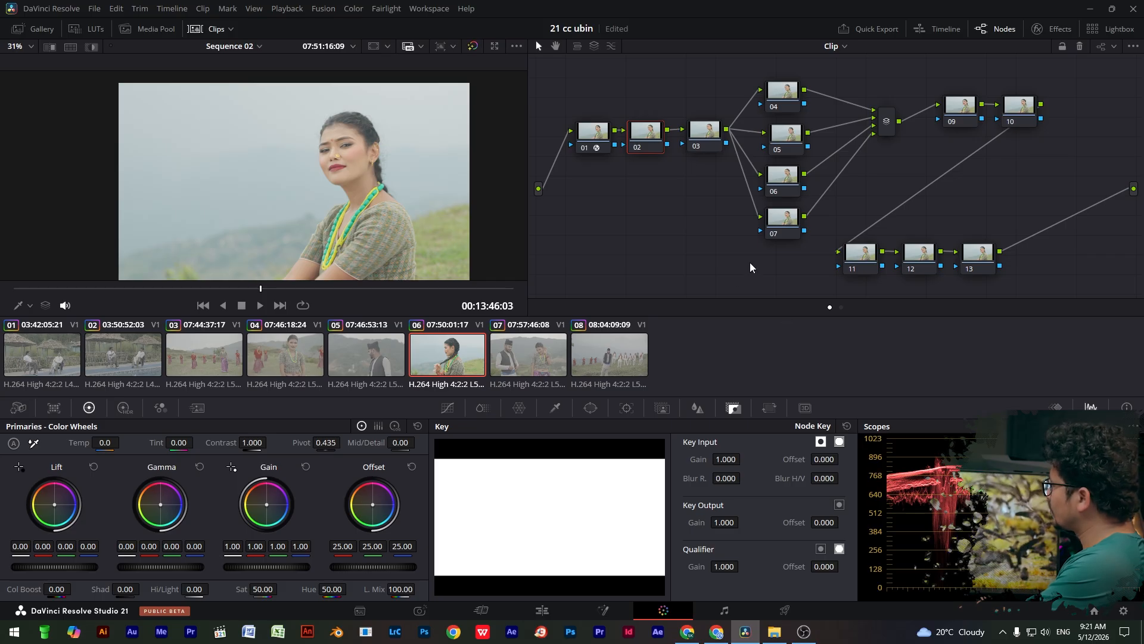
- Balance the exposure on node 02 with lift at -0.10, gain at 0.95 and gamma at -0.01
left_click(593, 133)
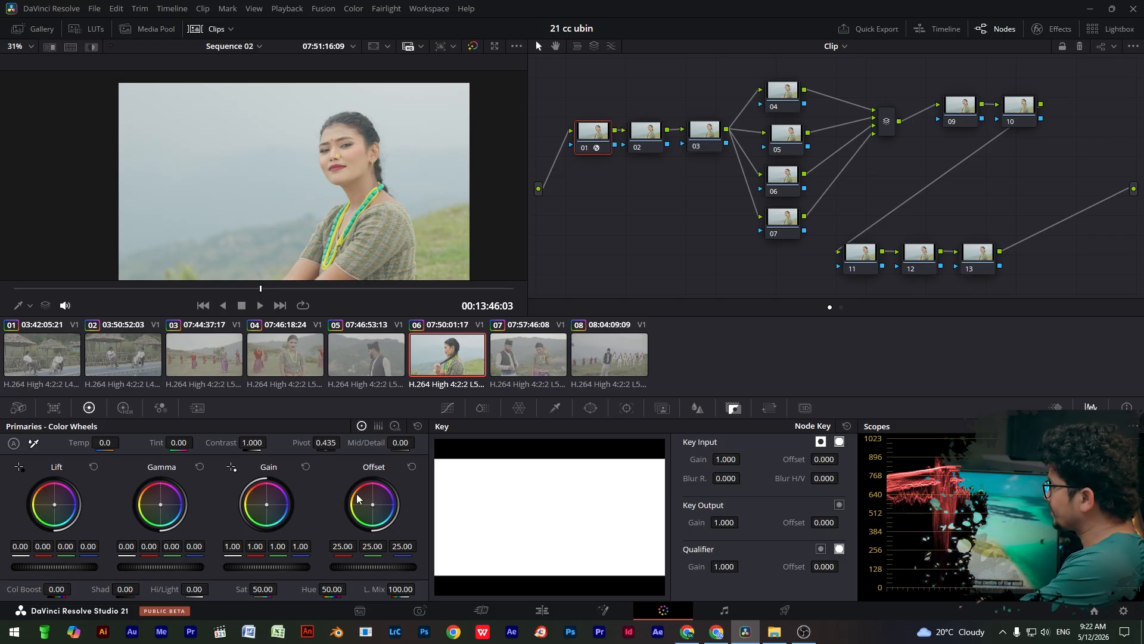
left_click(646, 131)
left_click_drag(607, 138, 600, 137)
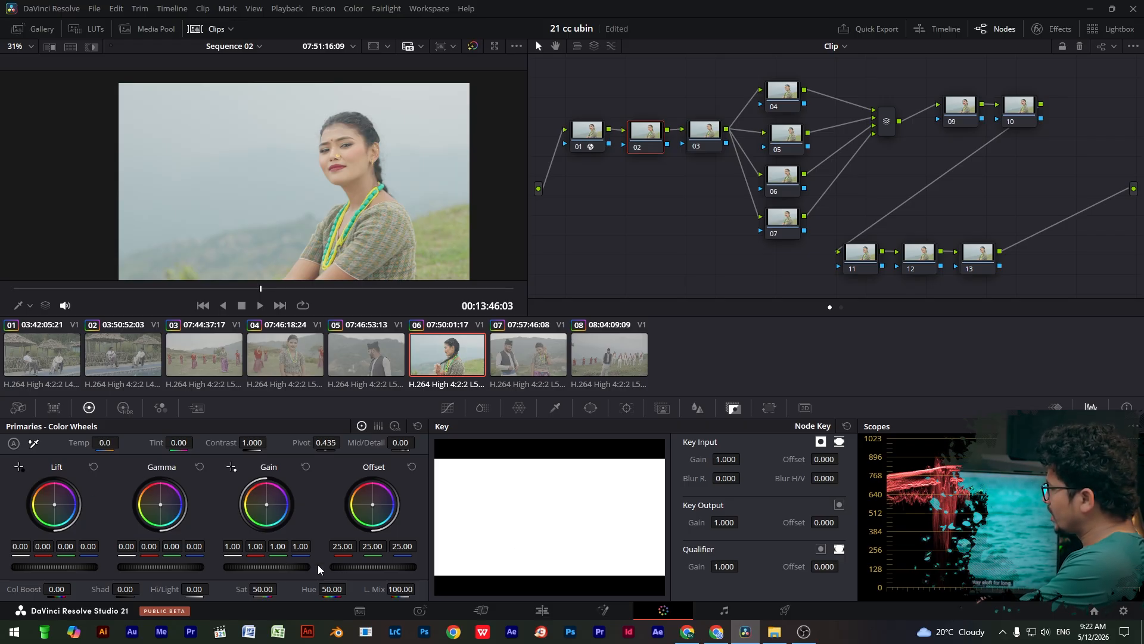
left_click_drag(54, 567, 35, 566)
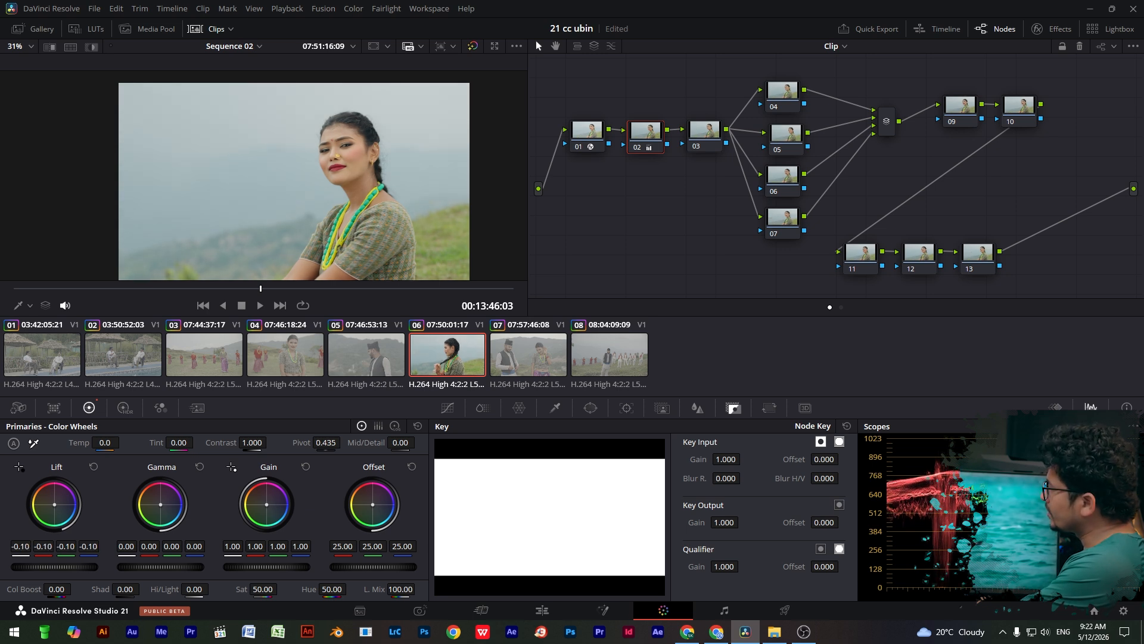
left_click_drag(276, 565, 267, 566)
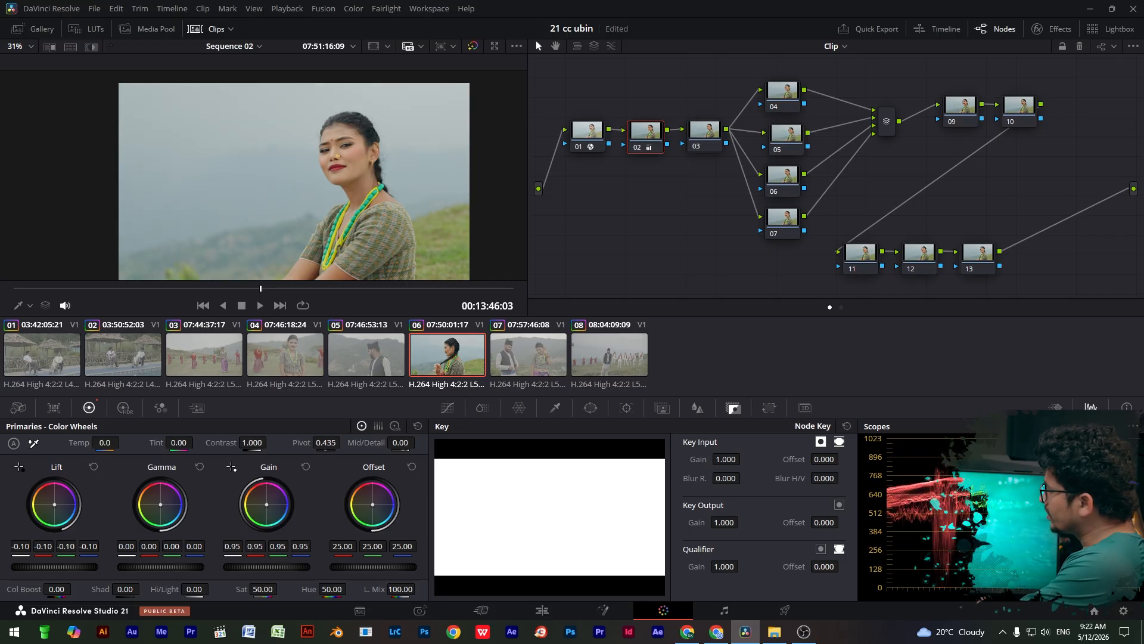
left_click_drag(160, 566, 158, 567)
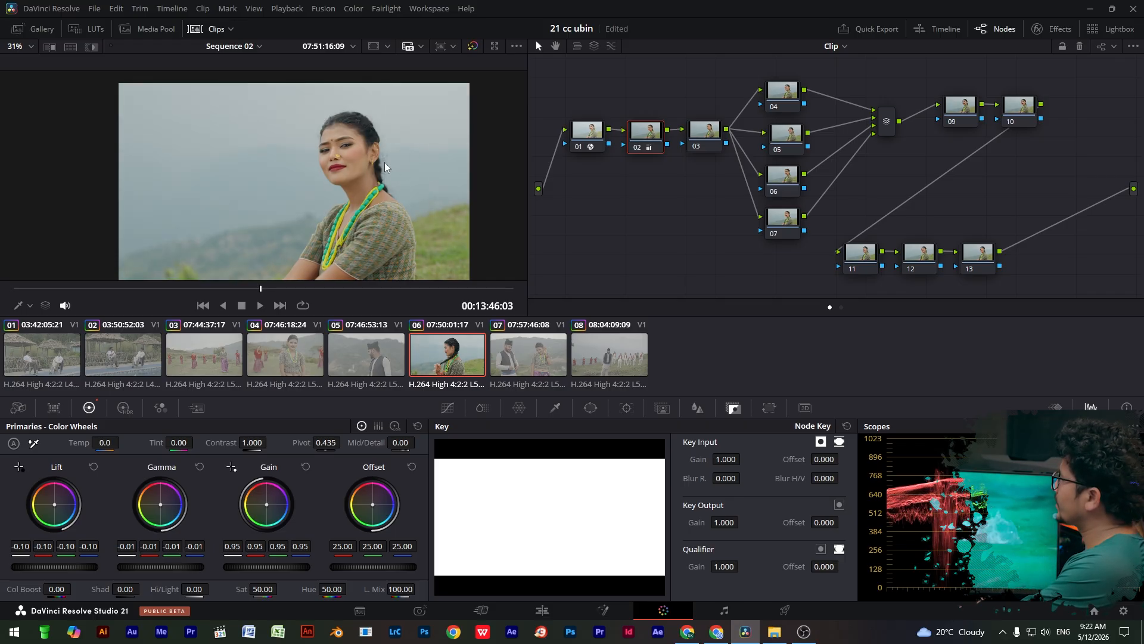
left_click_drag(654, 136, 652, 137)
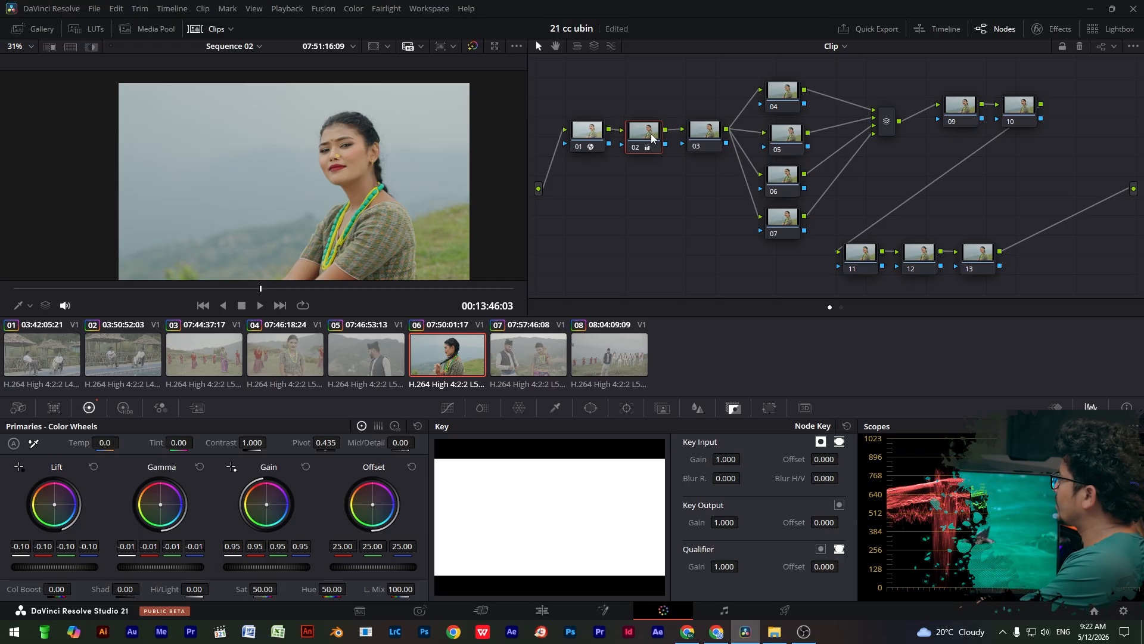
- Apply temporal noise reduction to node 03 using 2 frames, with luma and chroma thresholds of 32.4
left_click(703, 136)
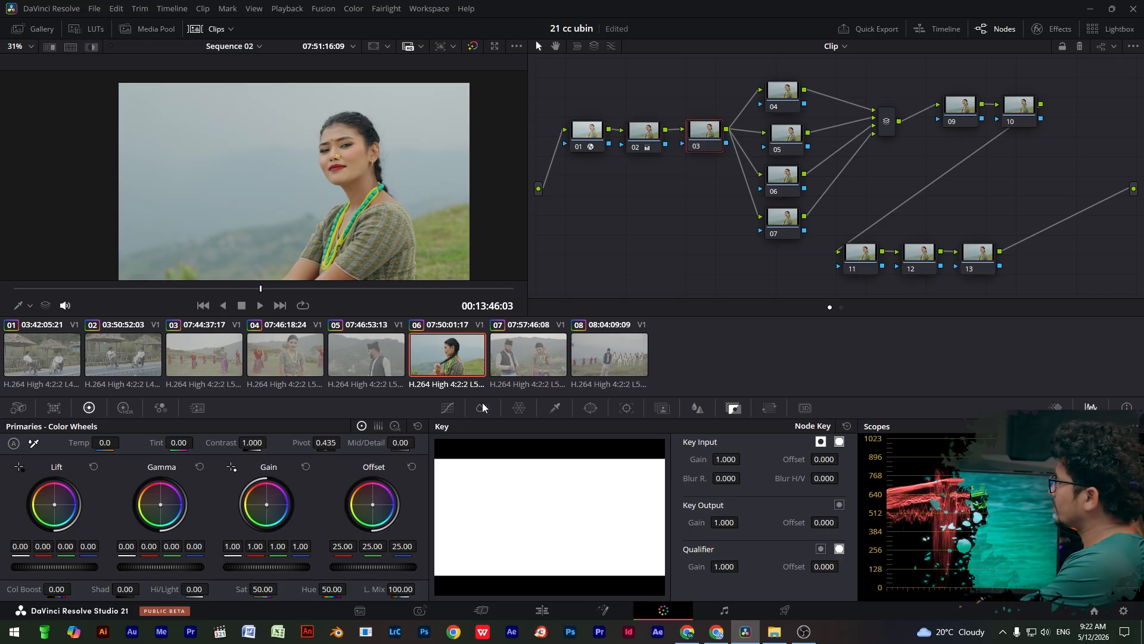
left_click(197, 408)
left_click(93, 460)
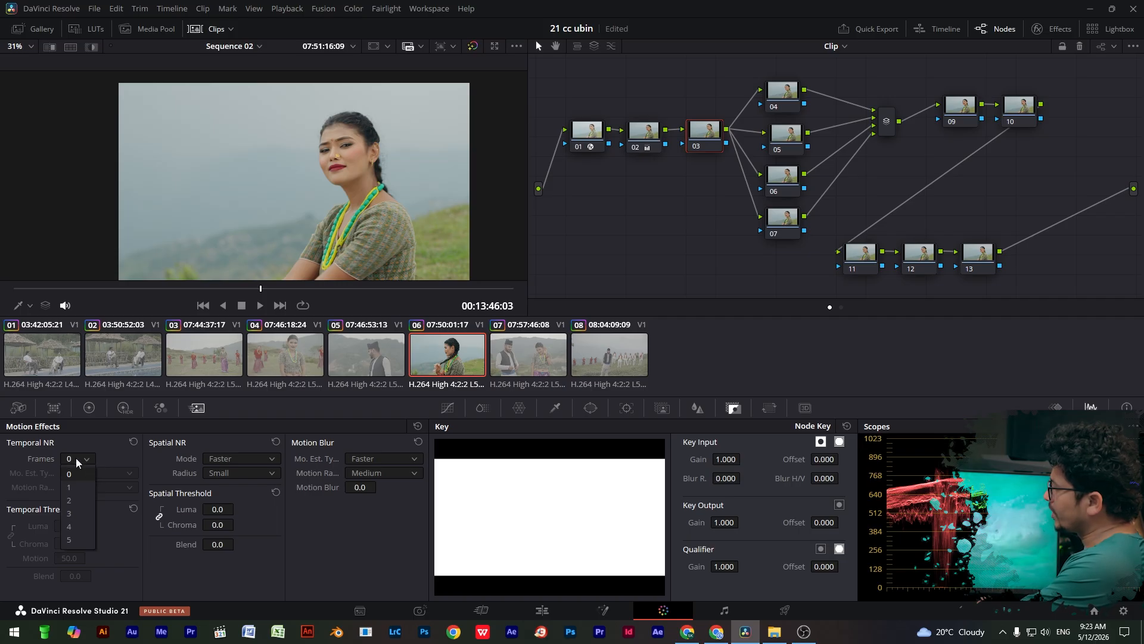
left_click(73, 501)
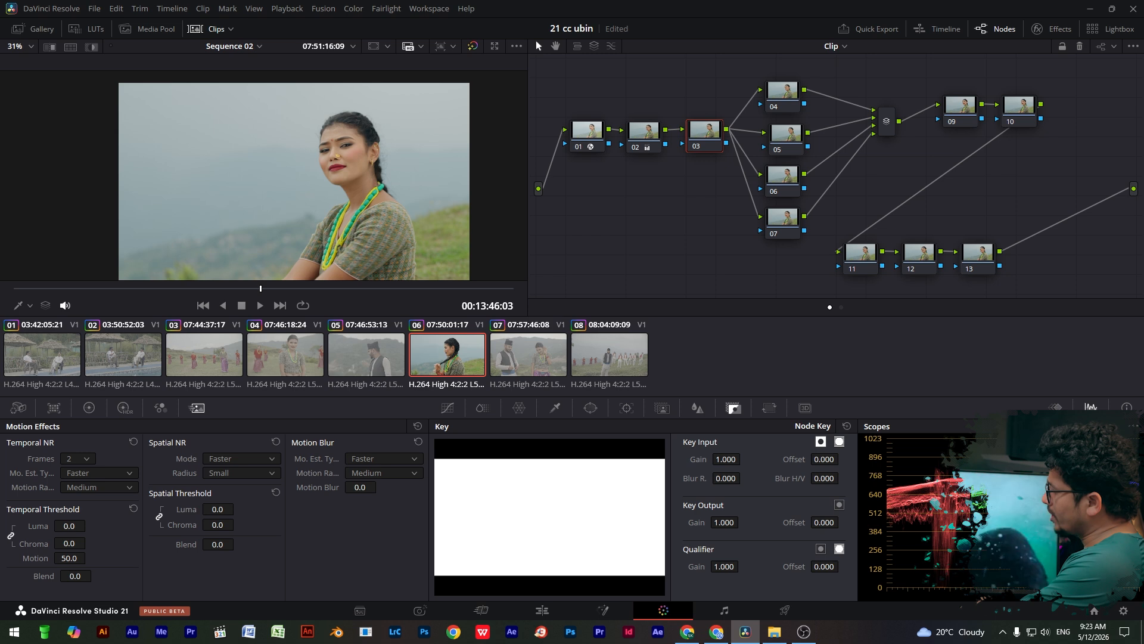
left_click_drag(69, 525, 73, 525)
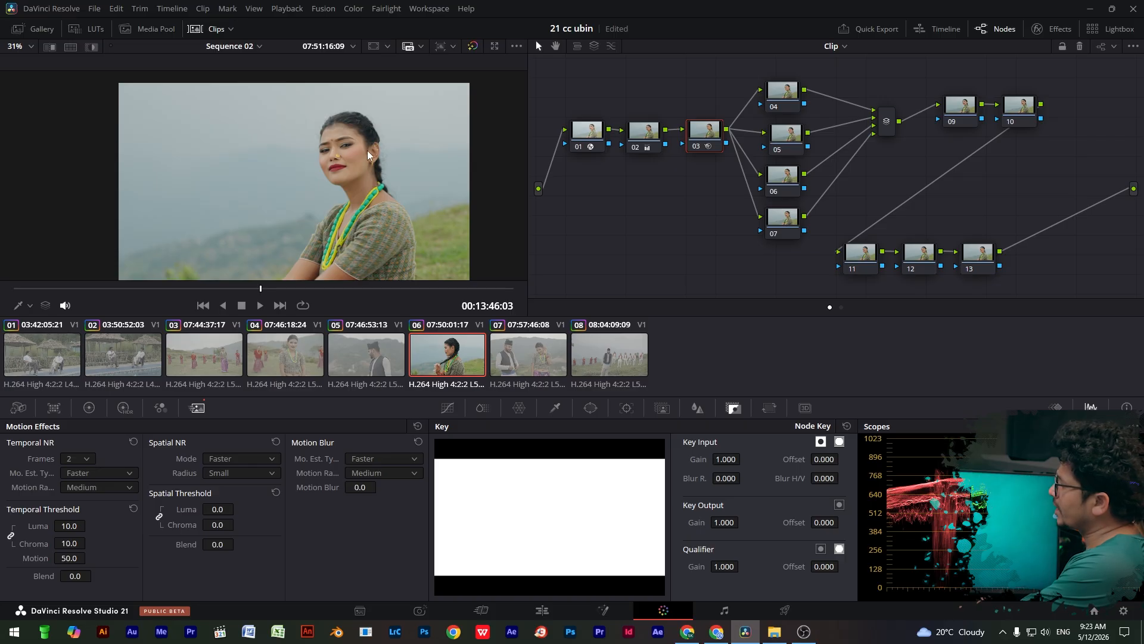
left_click_drag(69, 526, 89, 525)
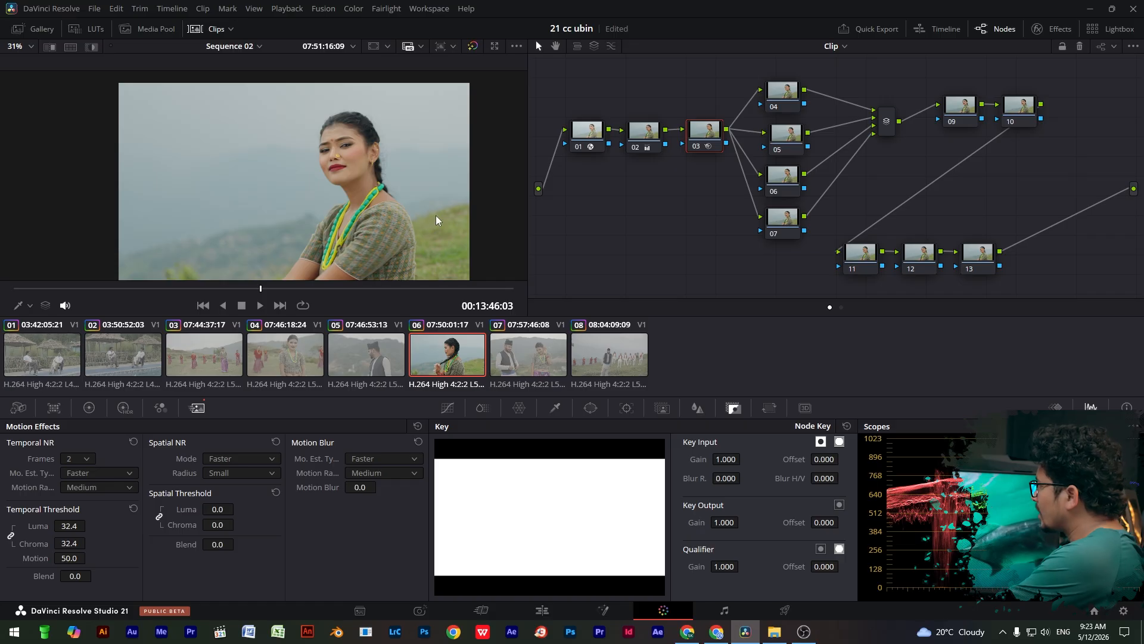
- Inspect the noise-reduced shot full screen, comparing it with spatial luma and chroma thresholds of 85.6
key("ctrl+f")
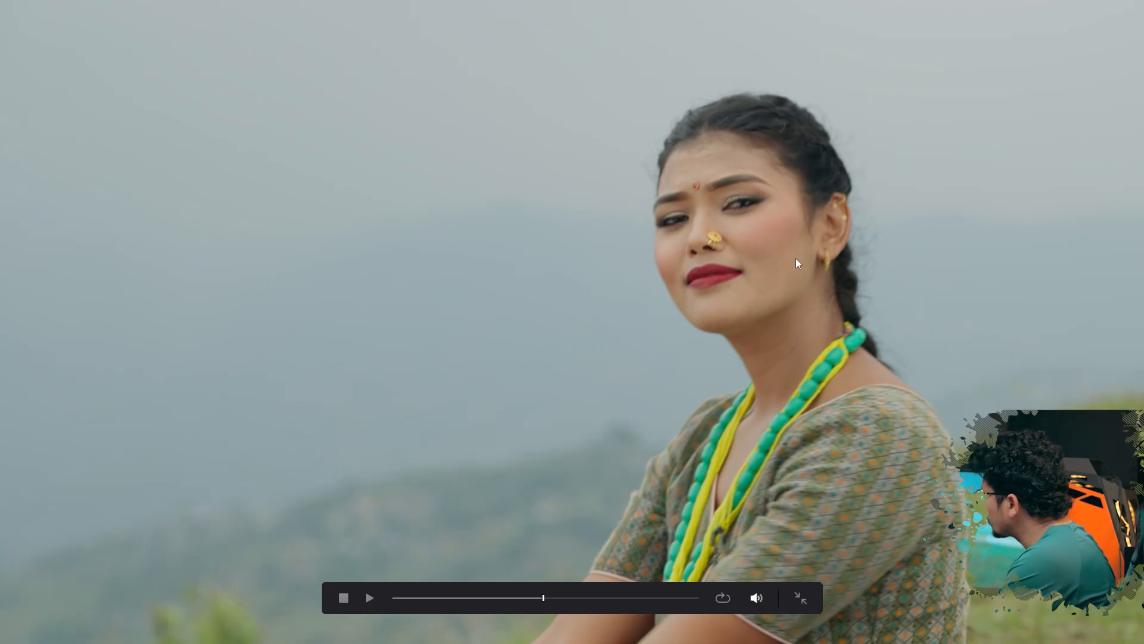
key("ctrl+f")
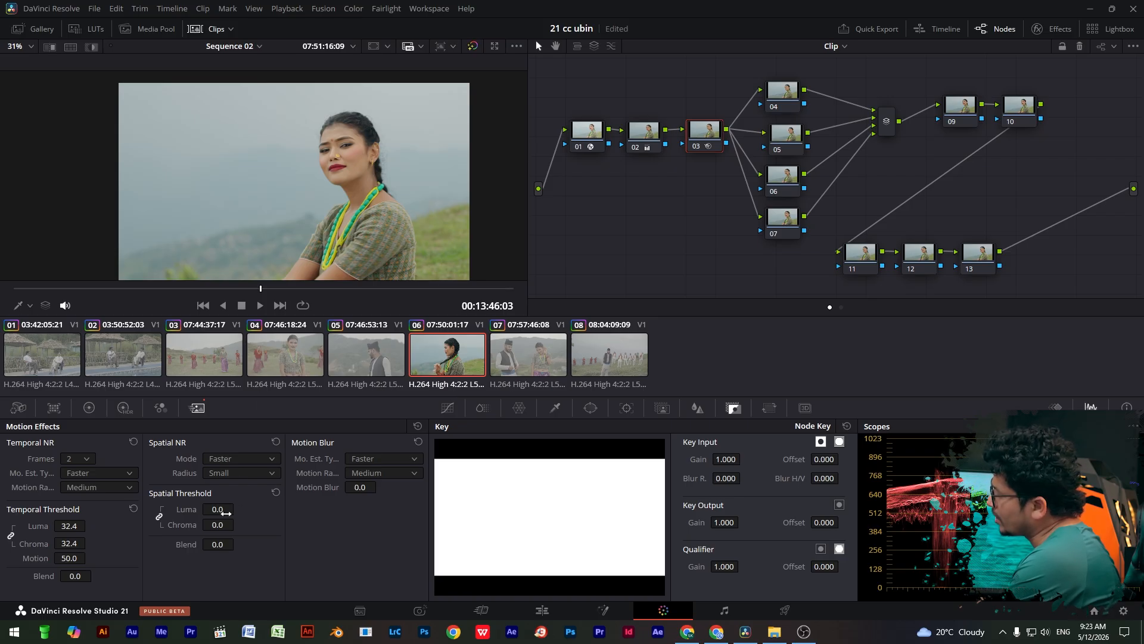
key("ctrl+f")
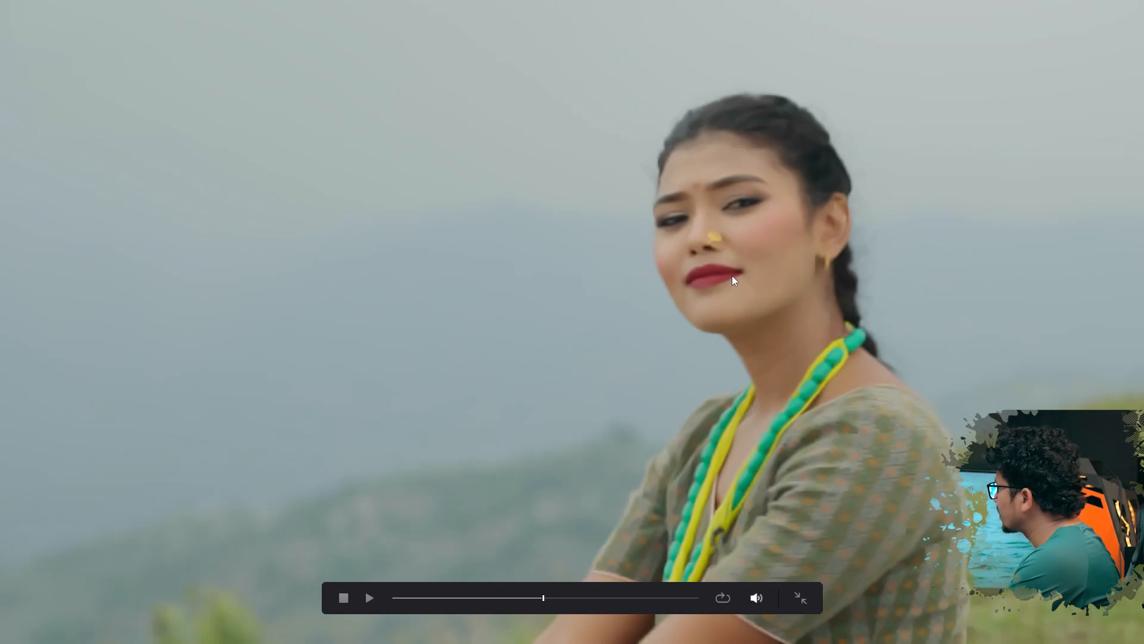
key("Escape")
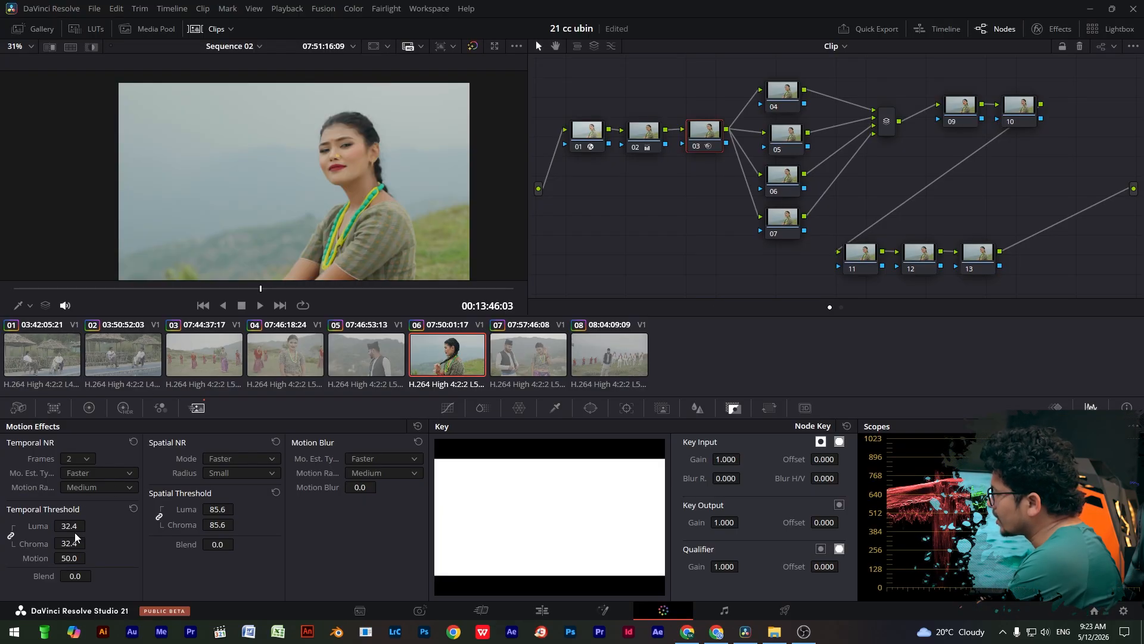
- Set node 03's temporal luma and chroma thresholds to 31.0 and spatial ones to 2.0, and save the project
left_click_drag(71, 526, 65, 527)
left_click_drag(217, 509, 170, 509)
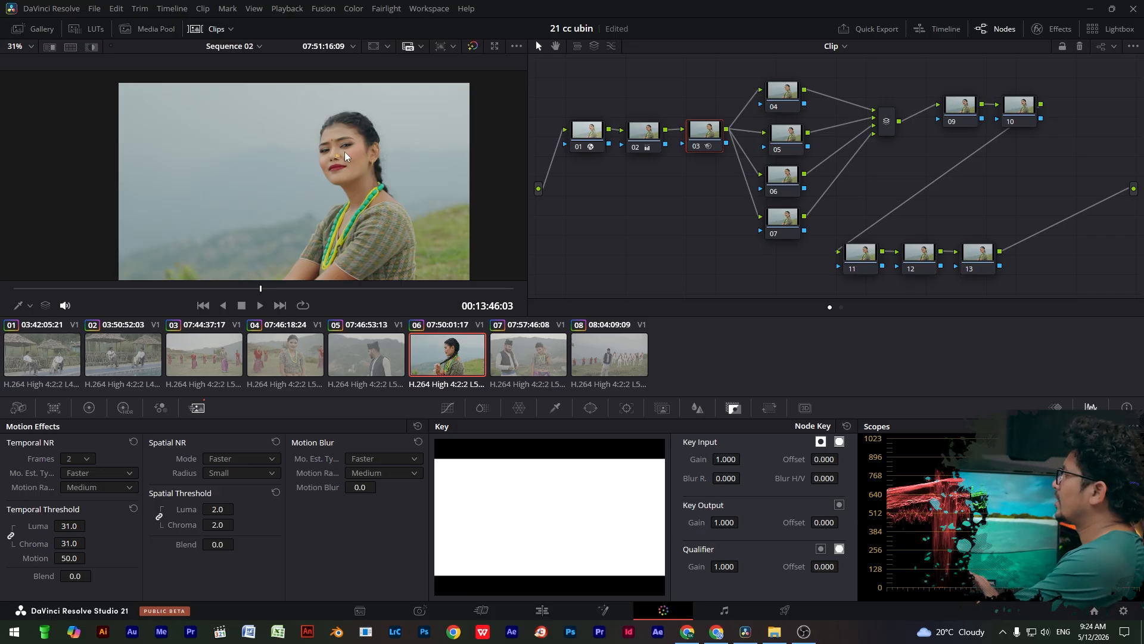
key("ctrl+s")
- Move nodes 01, 02 and 03 together slightly away from the parallel nodes, toward the tree's source input
left_click_drag(705, 83, 571, 158)
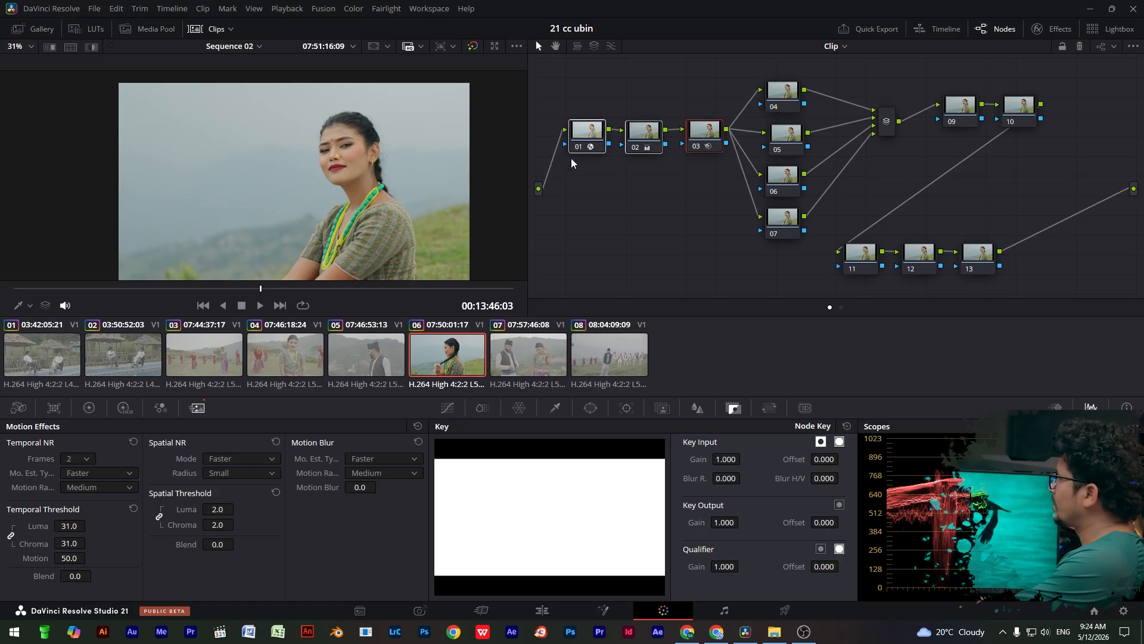
left_click_drag(711, 140, 680, 139)
left_click(685, 128)
- Lower the highlights on node 04 to -48.00 and cool its color temperature to -250.0
left_click(799, 90)
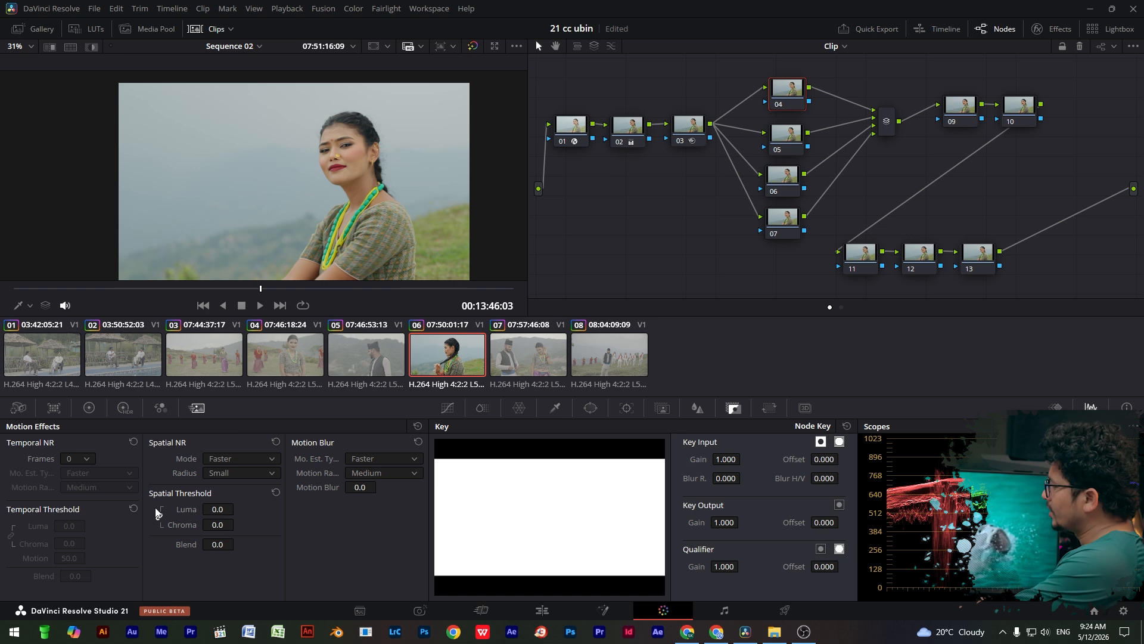
left_click(89, 407)
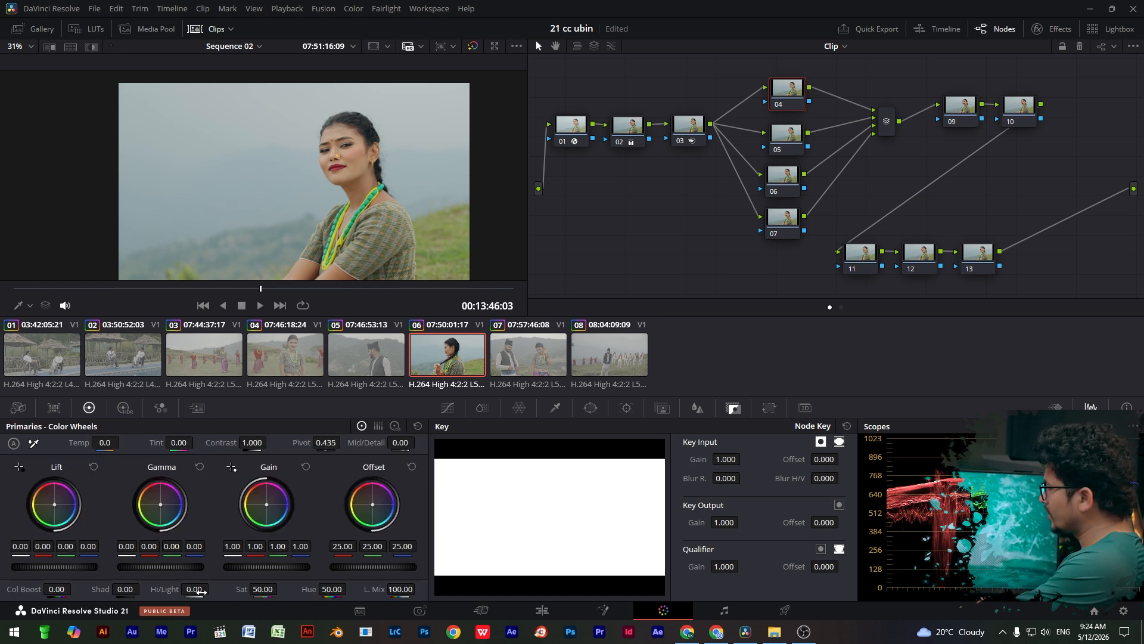
left_click_drag(200, 589, 209, 590)
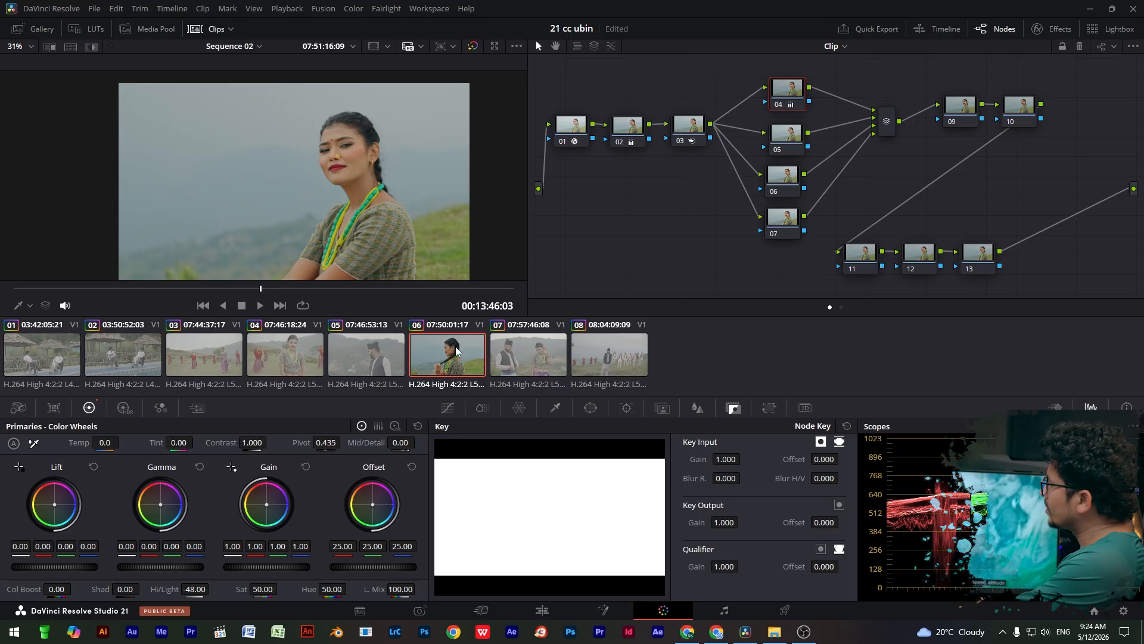
left_click_drag(796, 85, 797, 88)
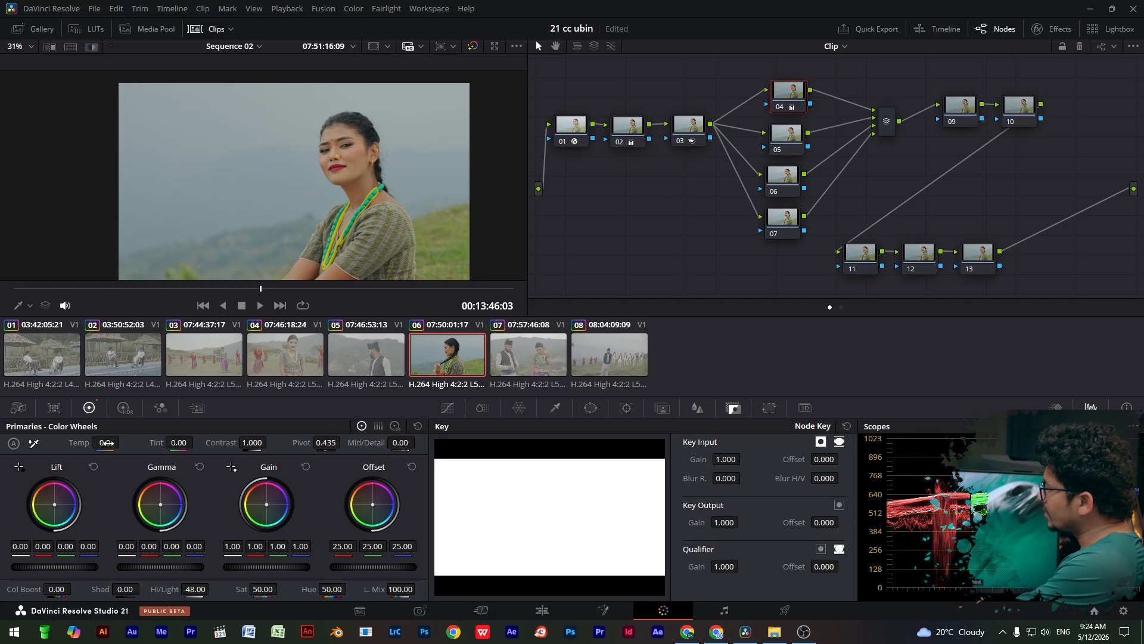
left_click_drag(107, 443, 68, 443)
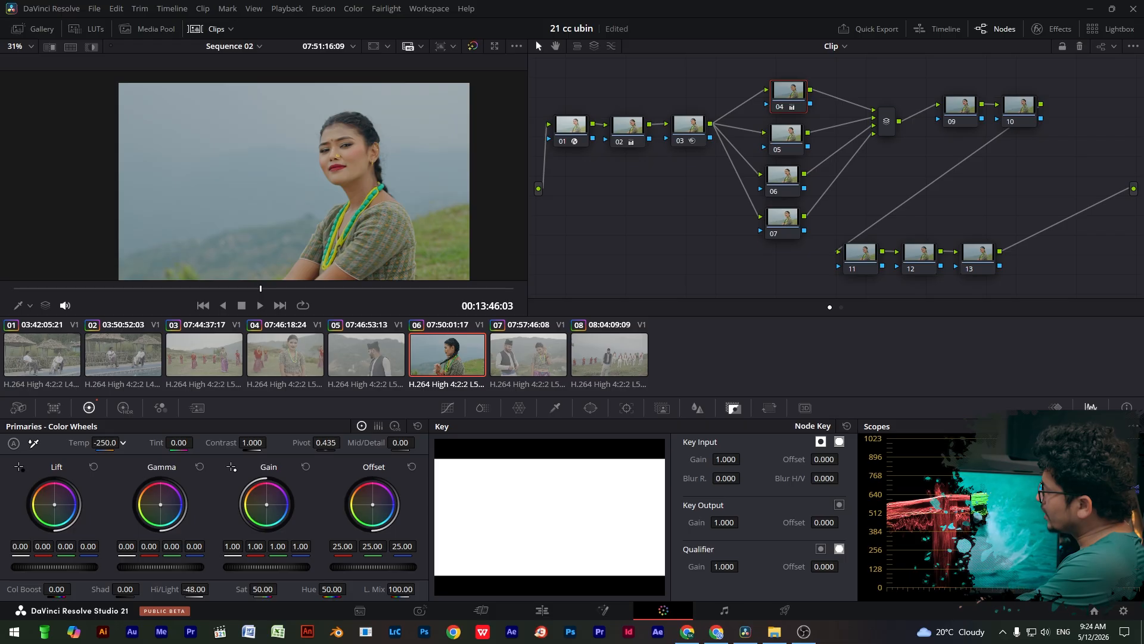
- Set node 04's color temperature to -260.0 and tint to -5.00, checking the balance at other frames of the clip
left_click_drag(178, 443, 143, 443)
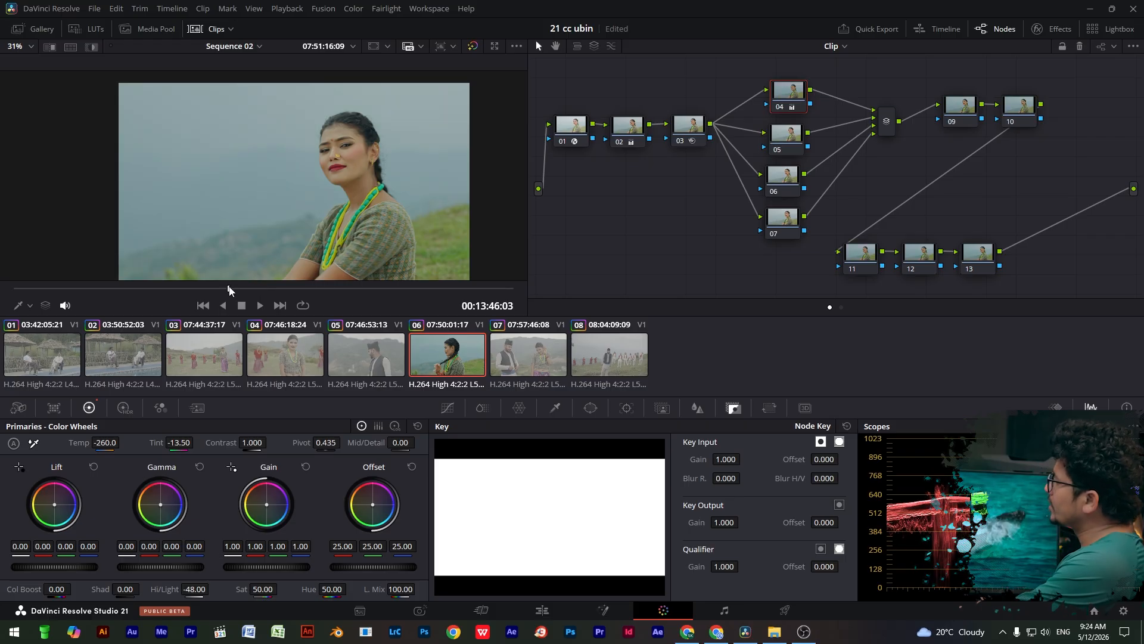
left_click_drag(263, 292, 315, 290)
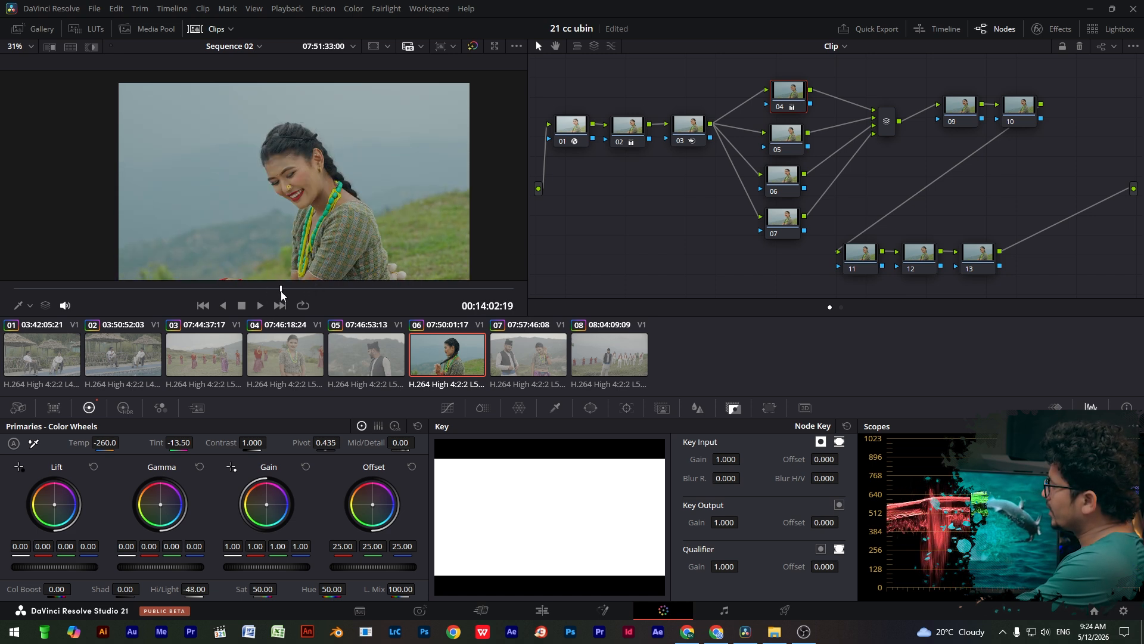
left_click_drag(281, 291, 289, 292)
left_click_drag(179, 443, 197, 442)
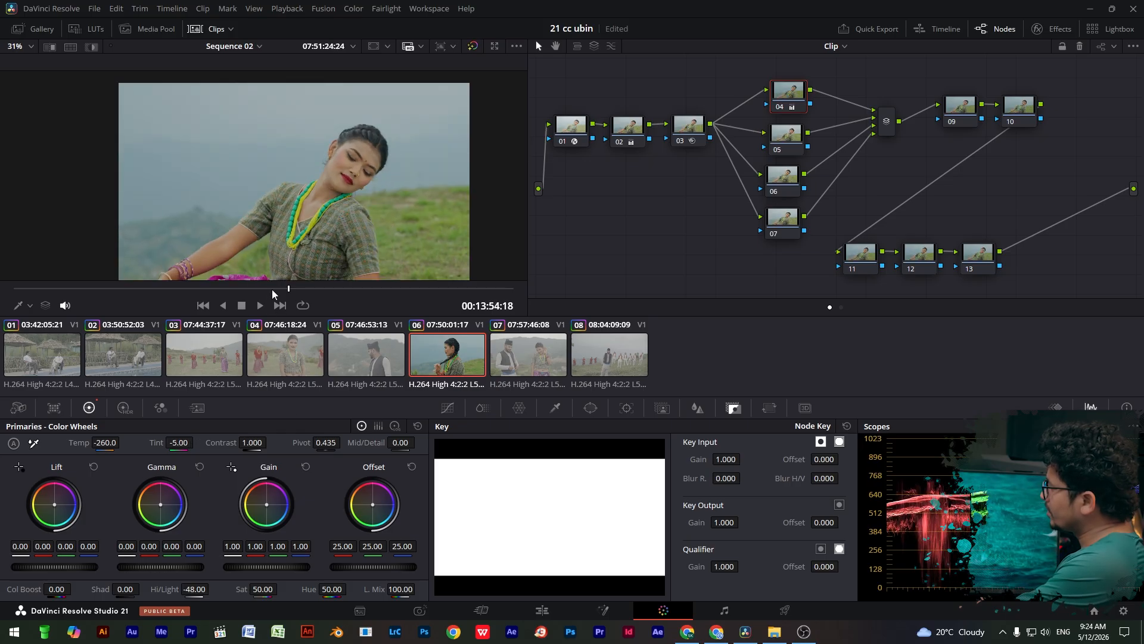
left_click_drag(277, 290, 261, 290)
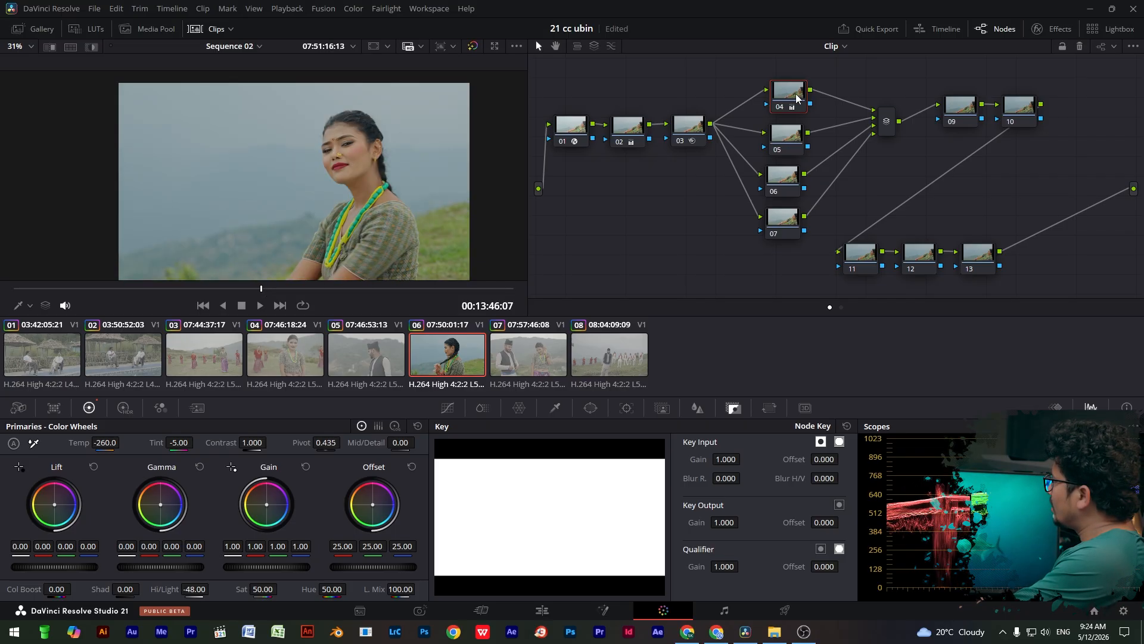
- Align node 05 beneath node 04, shift its custom curve's black point slightly inward, and anchor the curve's midtones
left_click(788, 133)
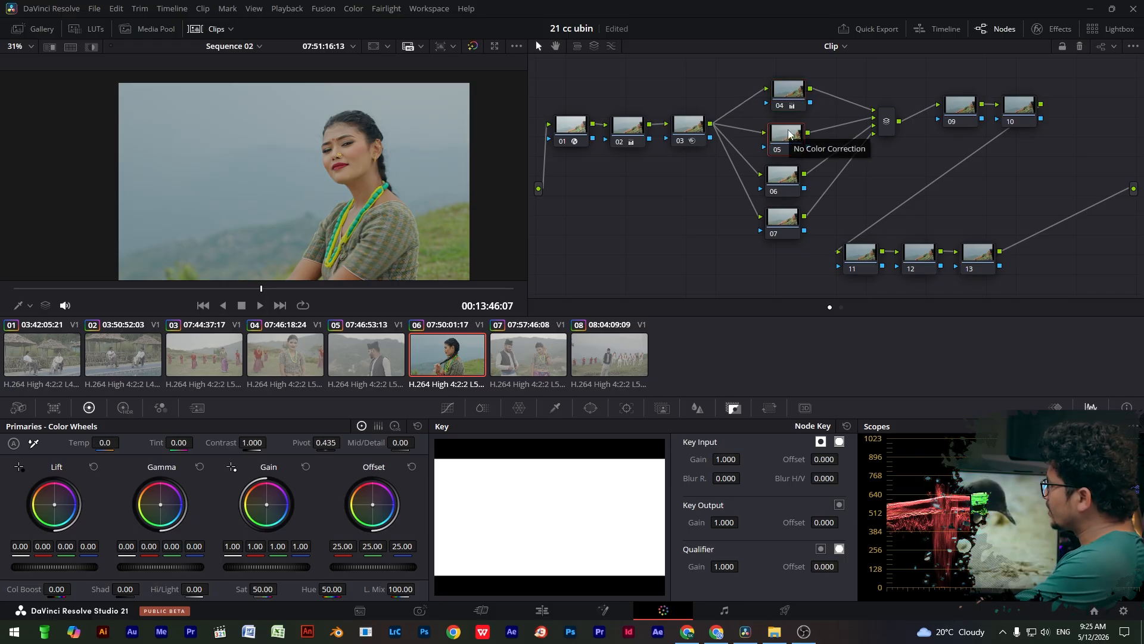
left_click_drag(789, 133, 791, 134)
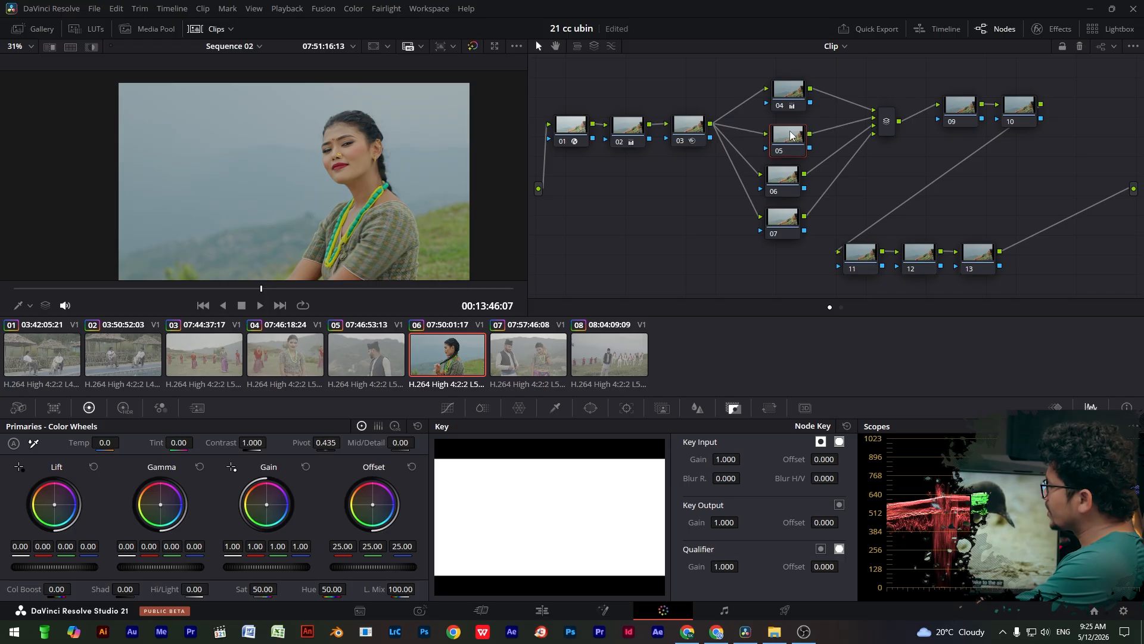
left_click(448, 408)
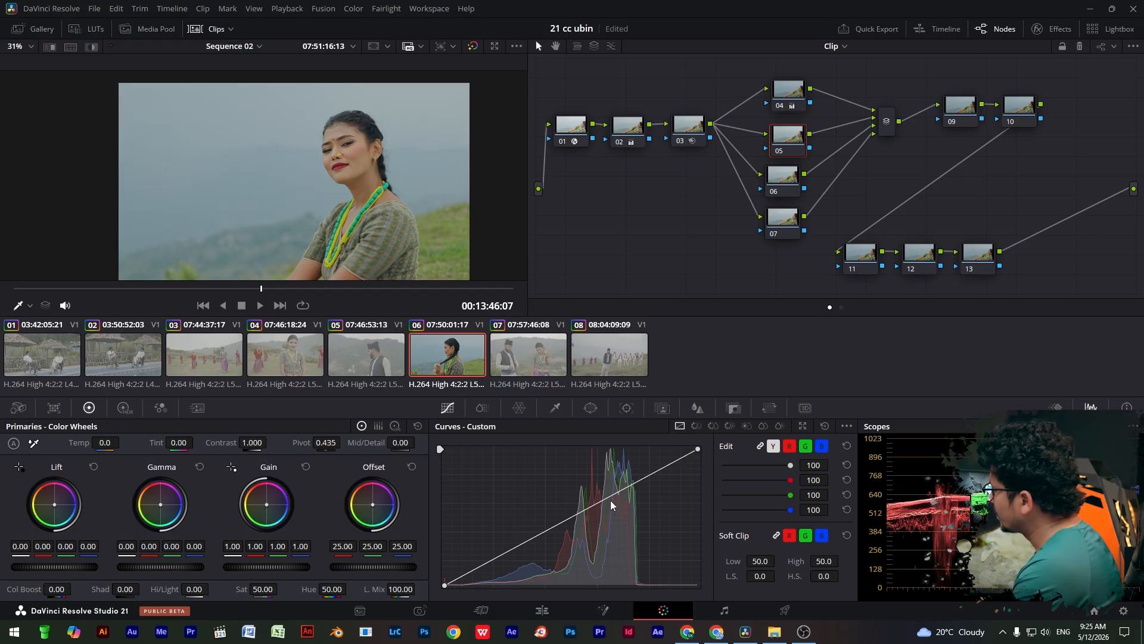
left_click(698, 449)
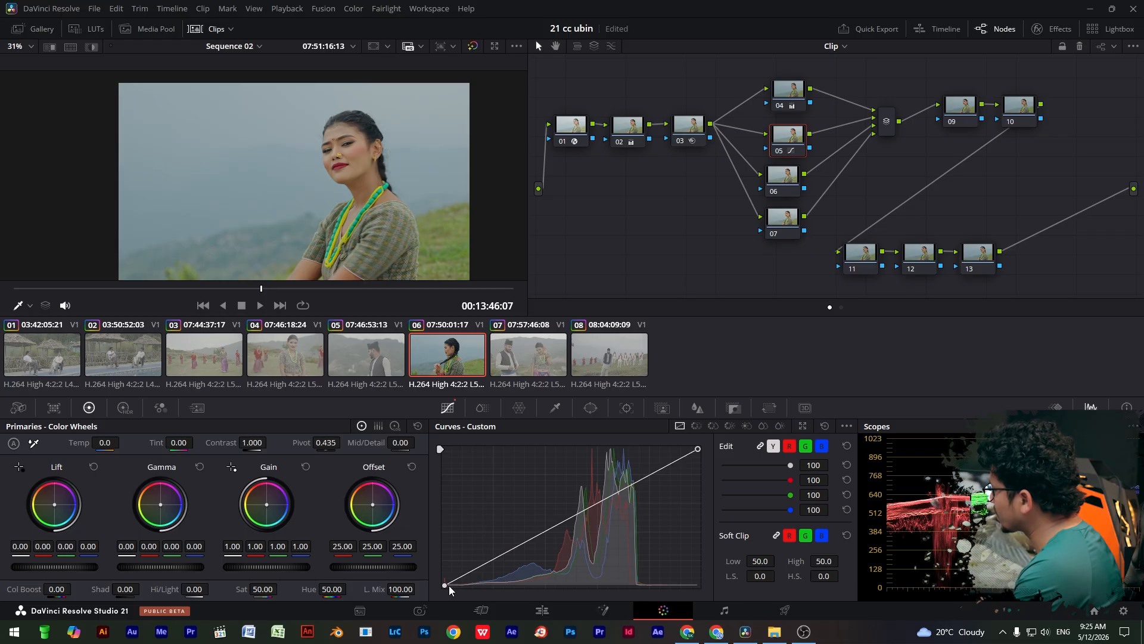
mouse_move(448, 583)
left_mouse_down()
mouse_move(471, 589)
mouse_move(453, 592)
left_mouse_up()
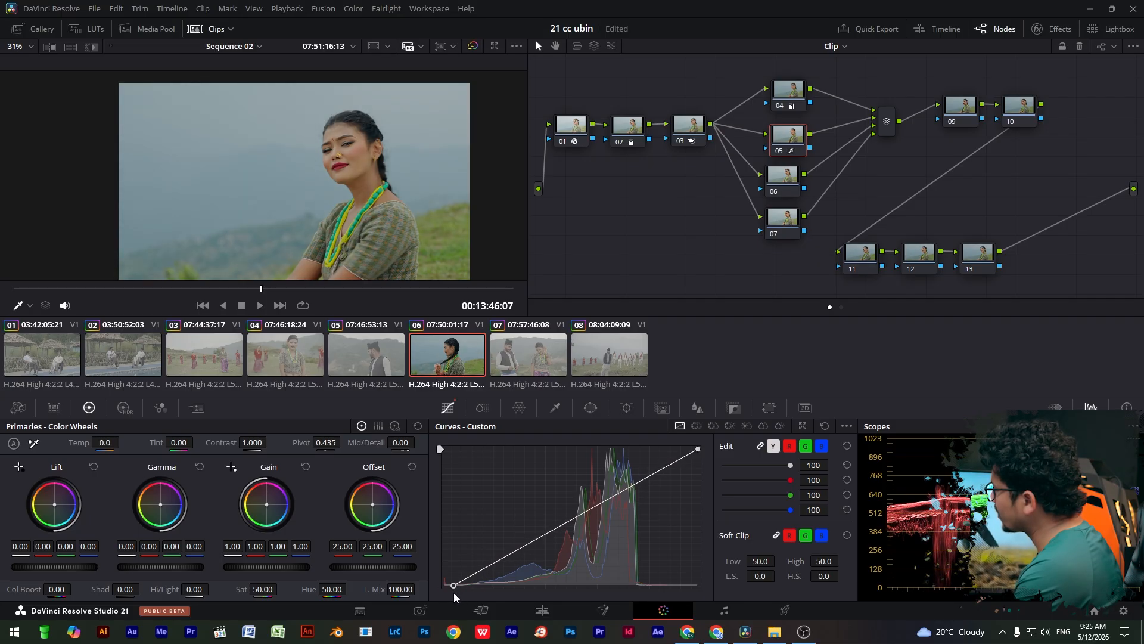
left_click_drag(578, 515, 574, 516)
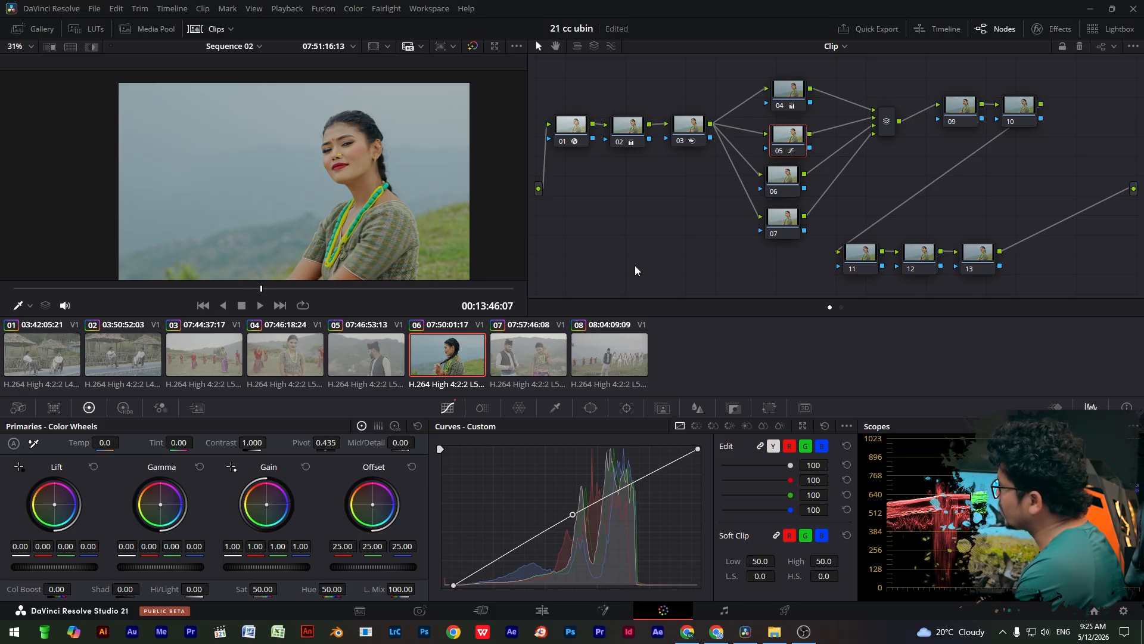
- Sample the grass on node 05's Hue Vs Hue curve, widen the affected range, and rotate the hue by about -18.40
left_click(699, 424)
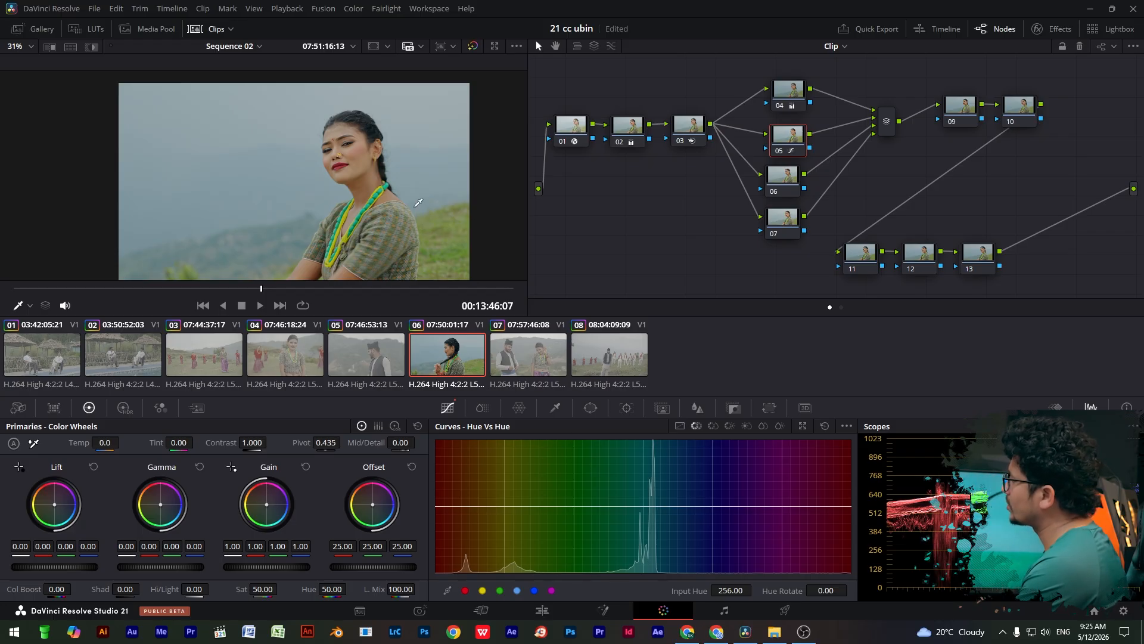
left_click(448, 245)
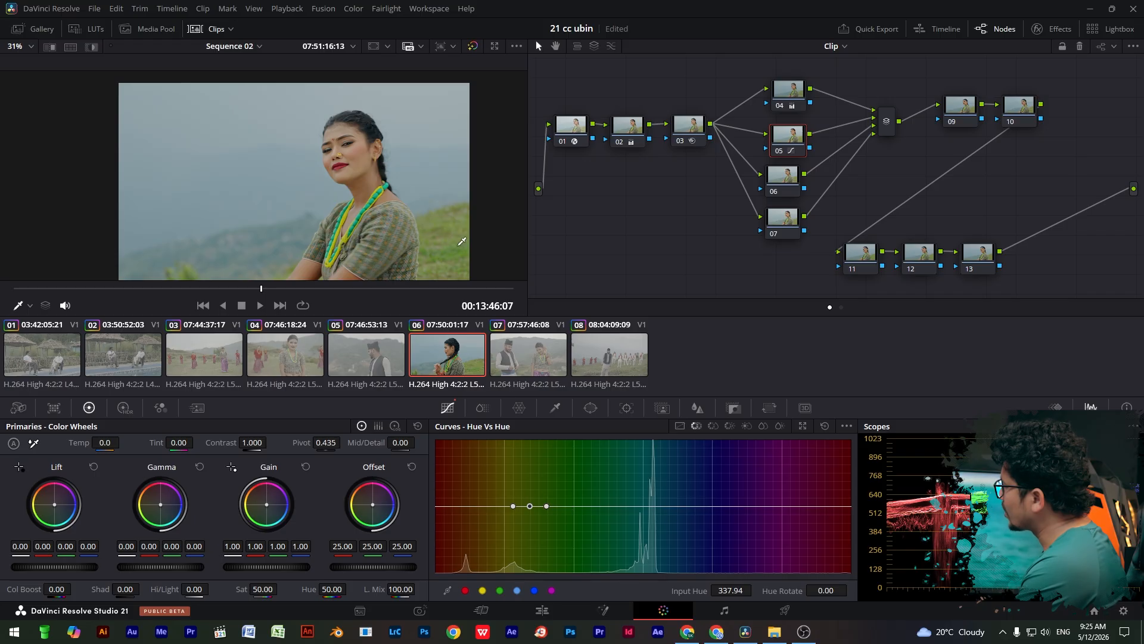
left_click_drag(530, 506, 530, 487)
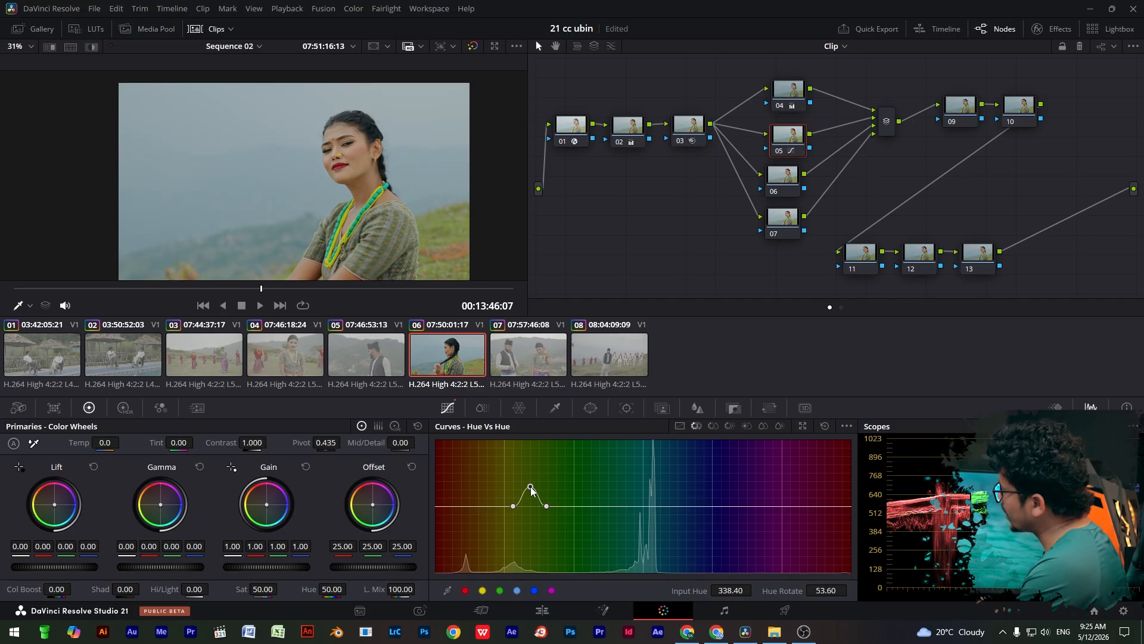
key("ctrl+z")
key("ctrl+z")
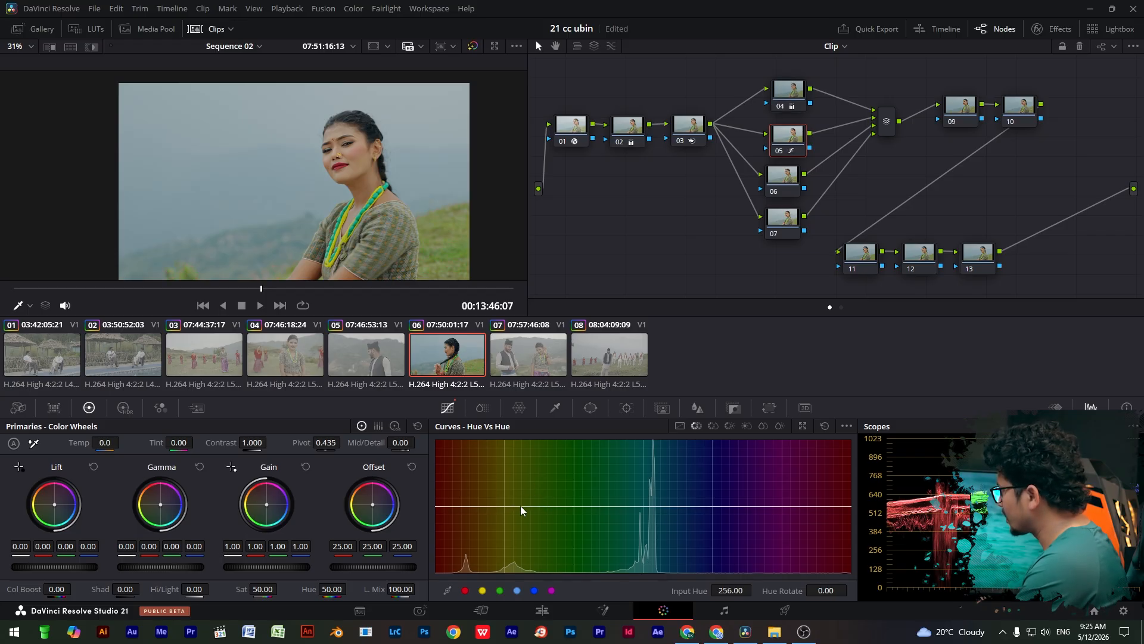
key("ctrl+shift+z")
left_click_drag(560, 505, 602, 506)
left_click_drag(517, 506, 542, 513)
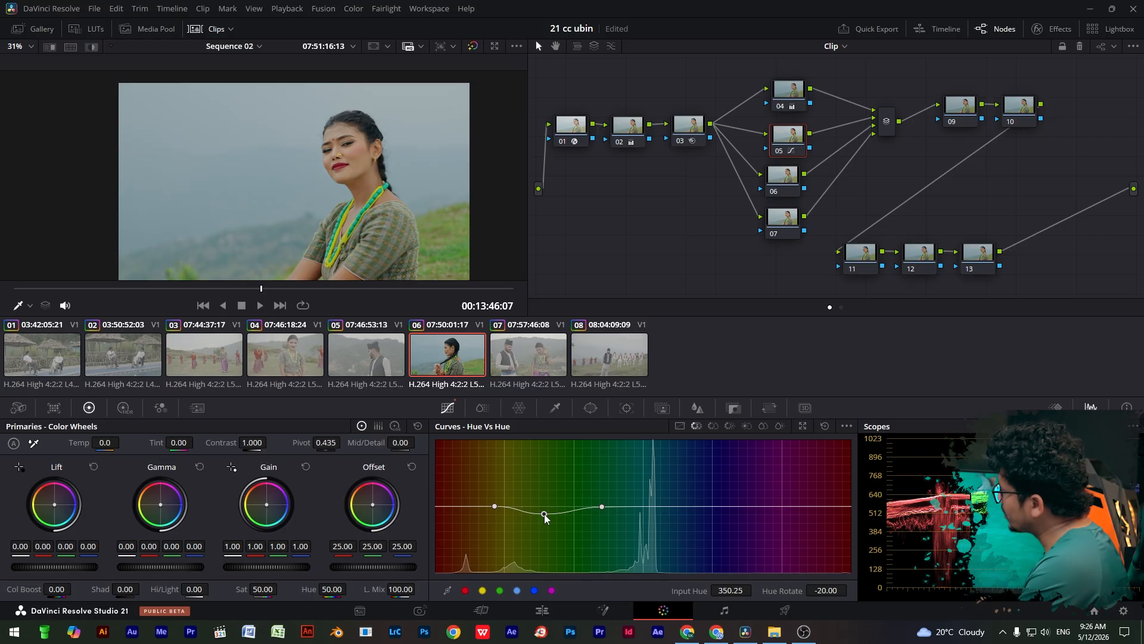
left_click_drag(600, 506, 544, 513)
left_click(544, 514)
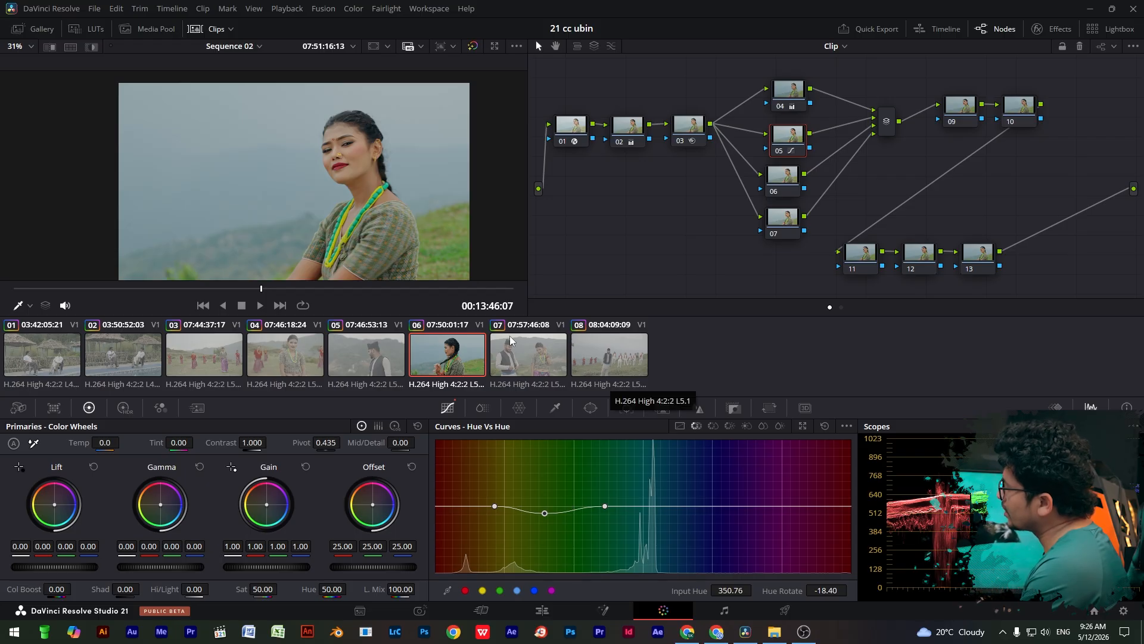
left_click_drag(547, 515, 499, 506)
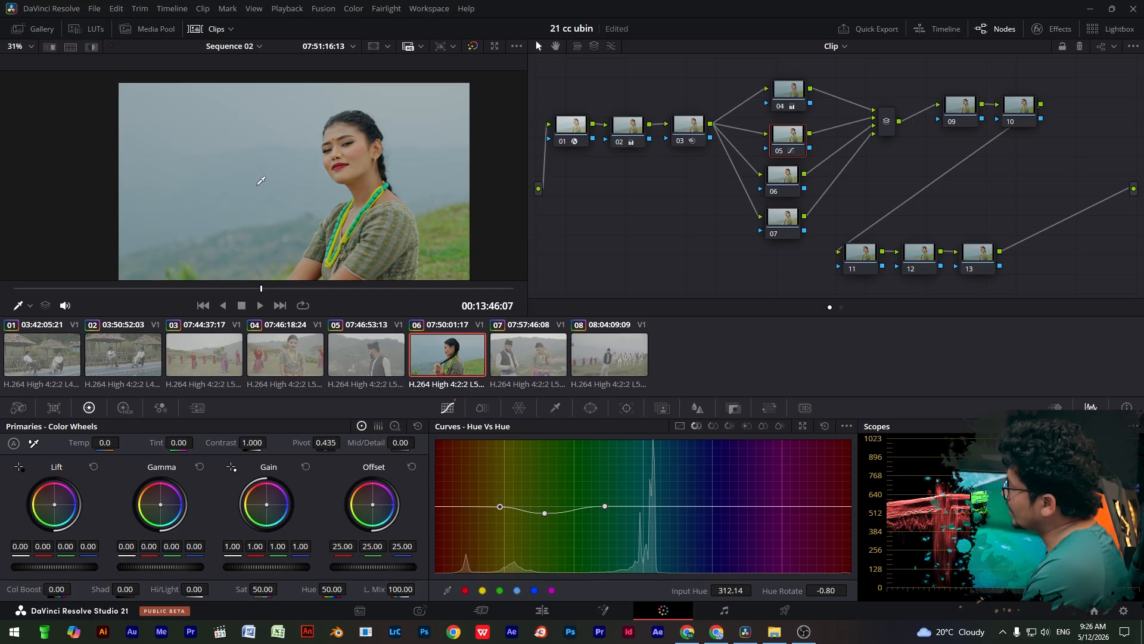
- Sample the misty background on the Hue Vs Hue curve, widen its range, and set its hue rotation to 10.40
left_click(263, 159)
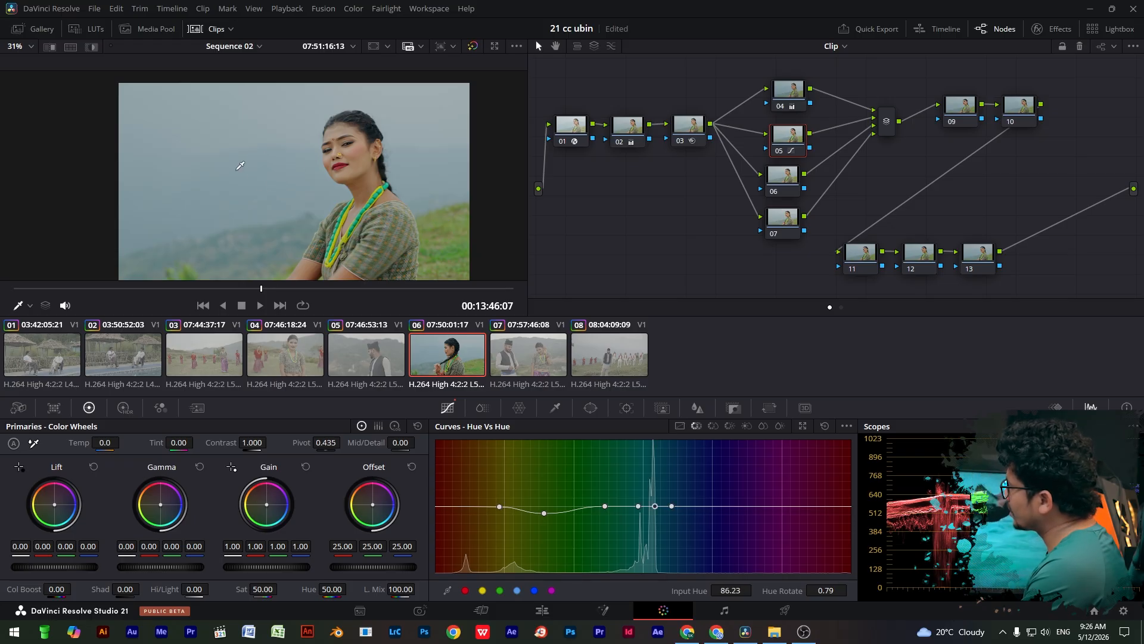
left_click_drag(672, 506, 715, 507)
left_click_drag(639, 507, 665, 507)
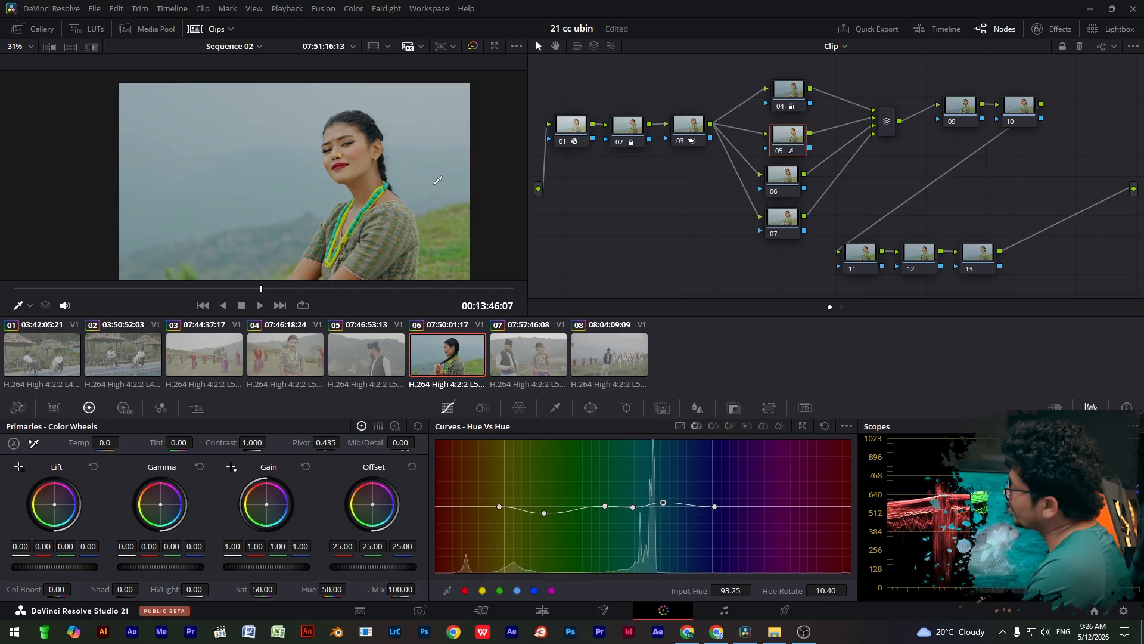
- Sample the woman's skin on the Hue Vs Hue curve and set its hue rotation to 5.60
scroll(365, 143, "up", 2)
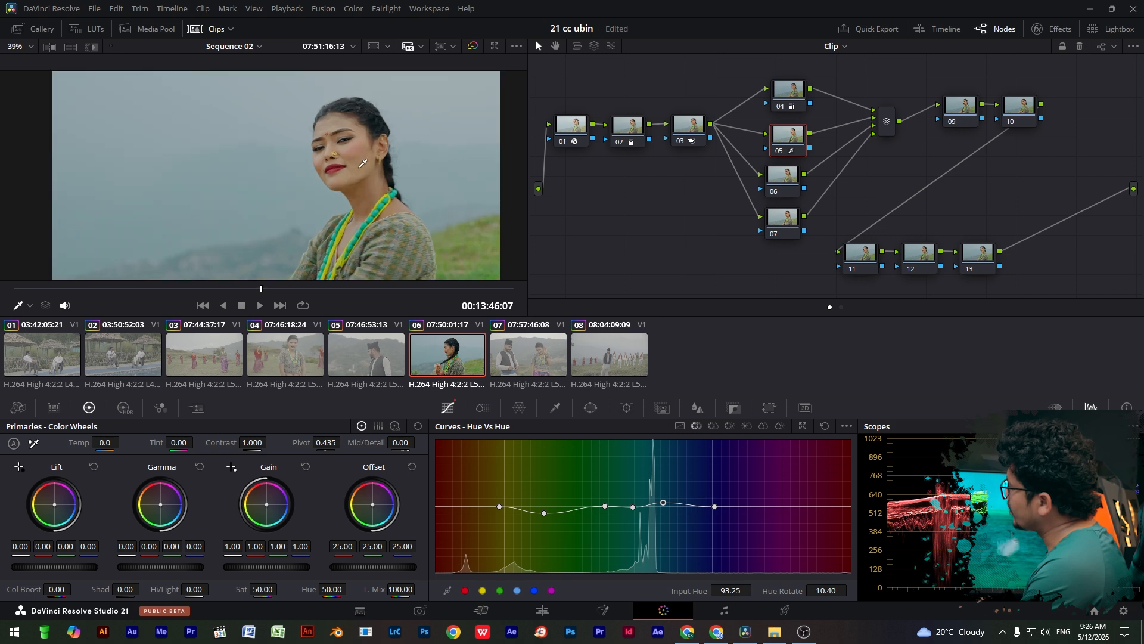
scroll(360, 166, "up", 5)
left_click(312, 95)
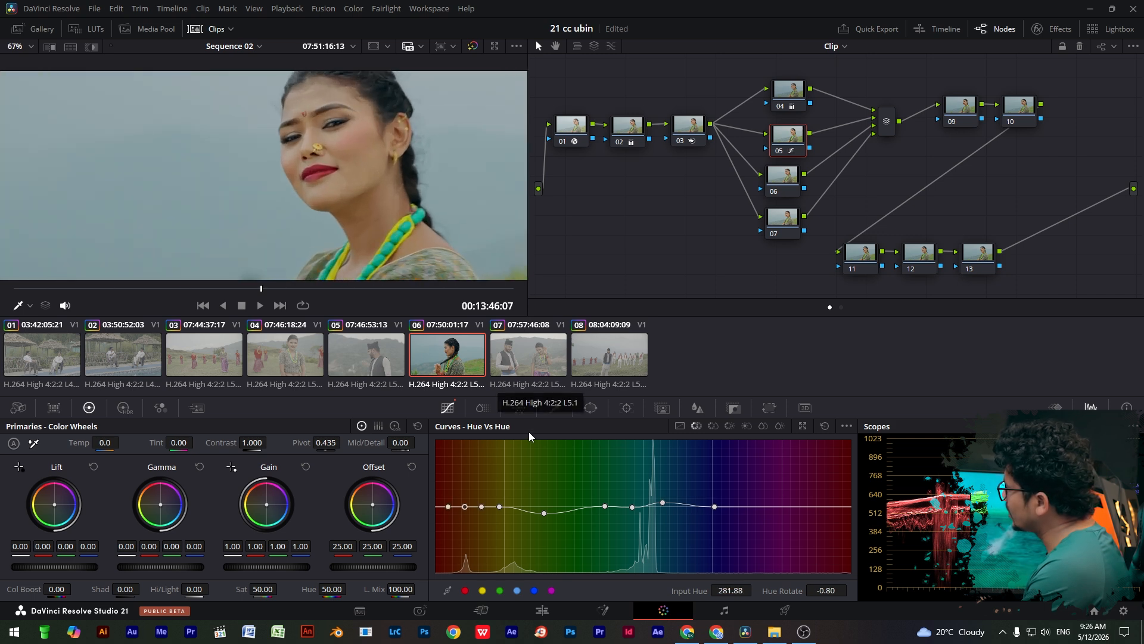
left_click_drag(448, 507, 463, 506)
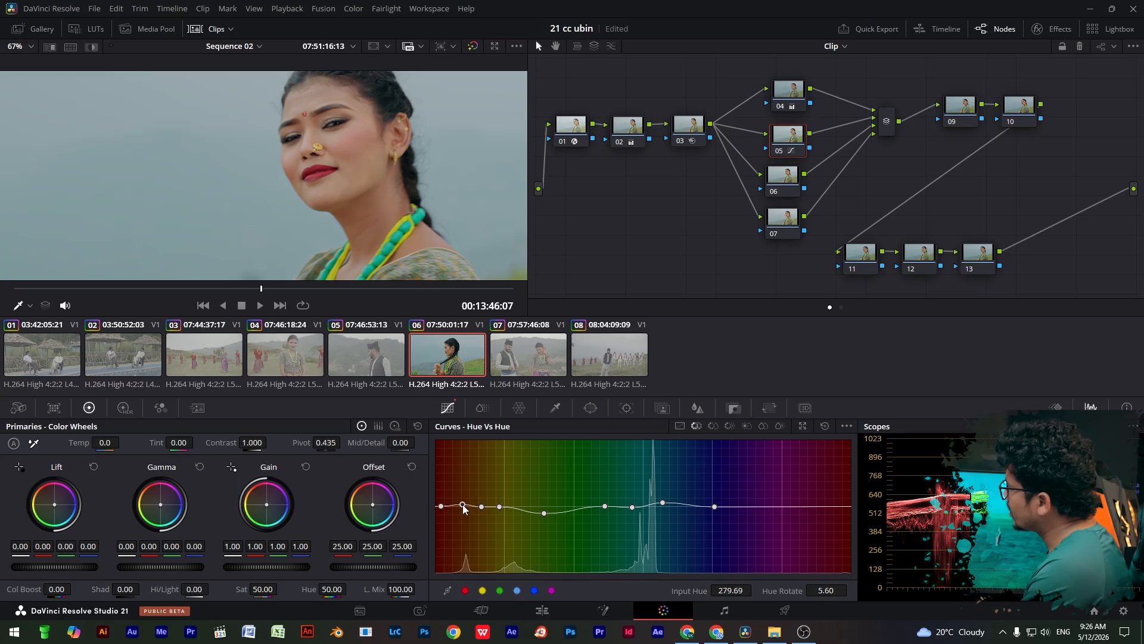
scroll(384, 196, "down", 5)
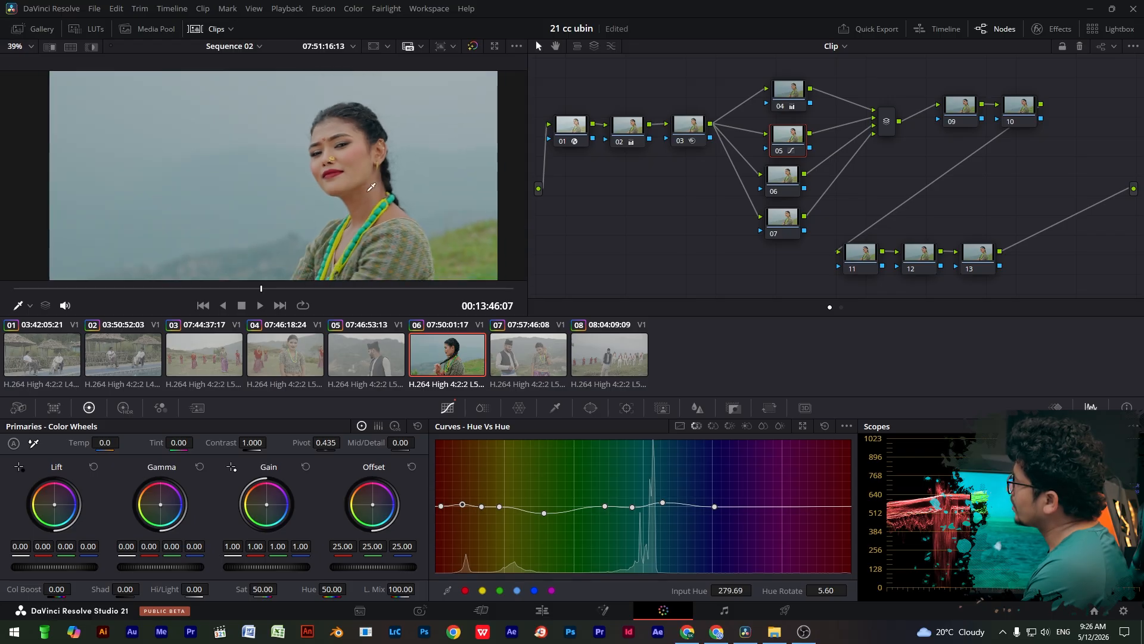
scroll(383, 196, "down", 1)
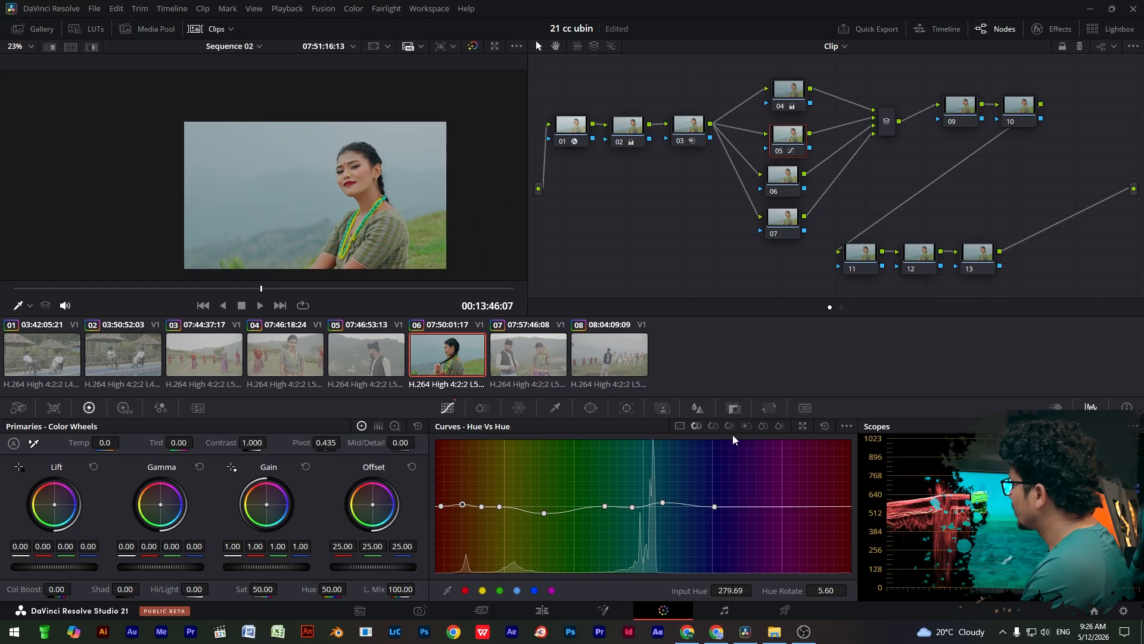
- Sample the misty background on node 05's Hue Vs Sat curve, widen its range, and raise its saturation to 1.21
left_click(714, 427)
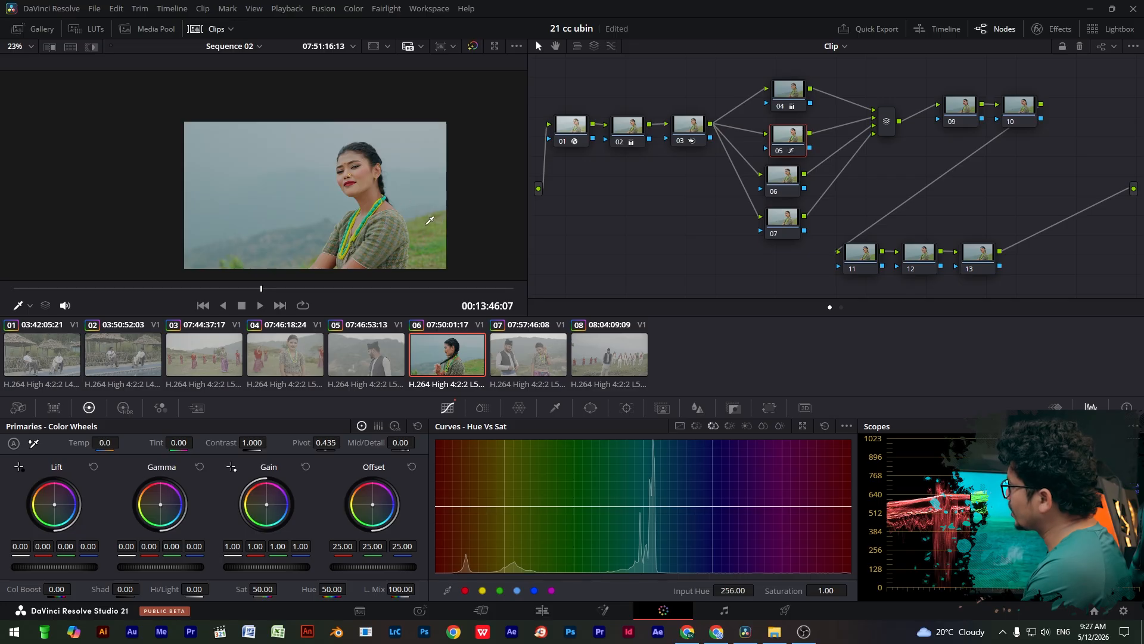
left_click(296, 188)
mouse_move(671, 506)
left_mouse_down()
mouse_move(694, 506)
mouse_move(615, 507)
mouse_move(670, 489)
mouse_move(708, 508)
mouse_move(668, 490)
mouse_move(664, 538)
mouse_move(669, 493)
left_mouse_up()
left_click(637, 506)
left_click(655, 506)
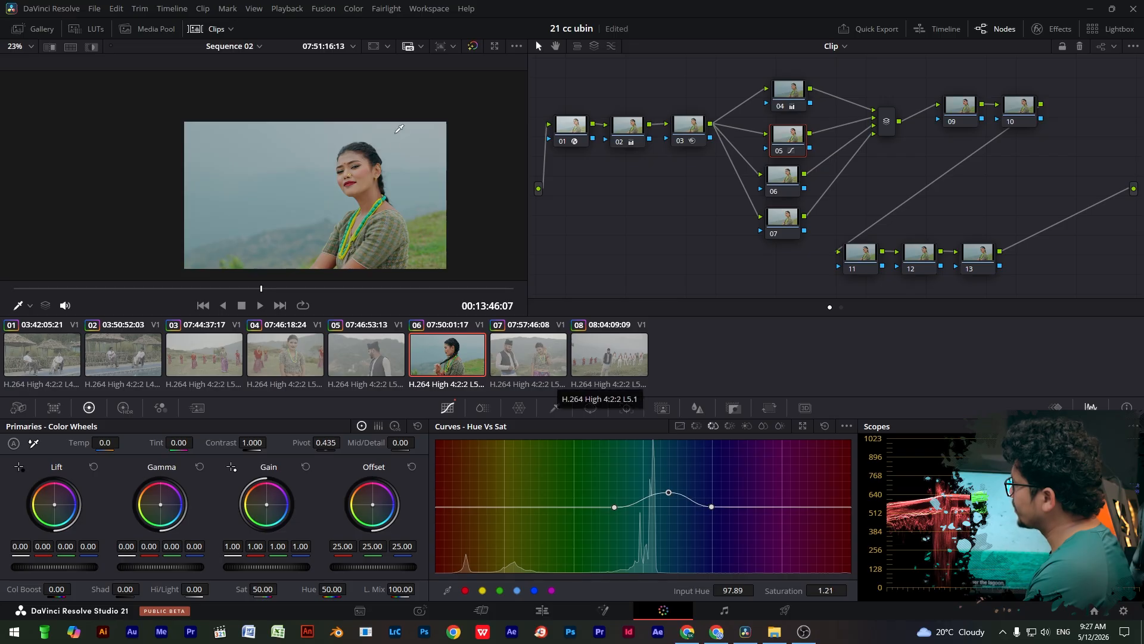
- Move the blue-side end point of the background's saturation curve to input hue 139.61 and saturation 1.01
left_click(31, 50)
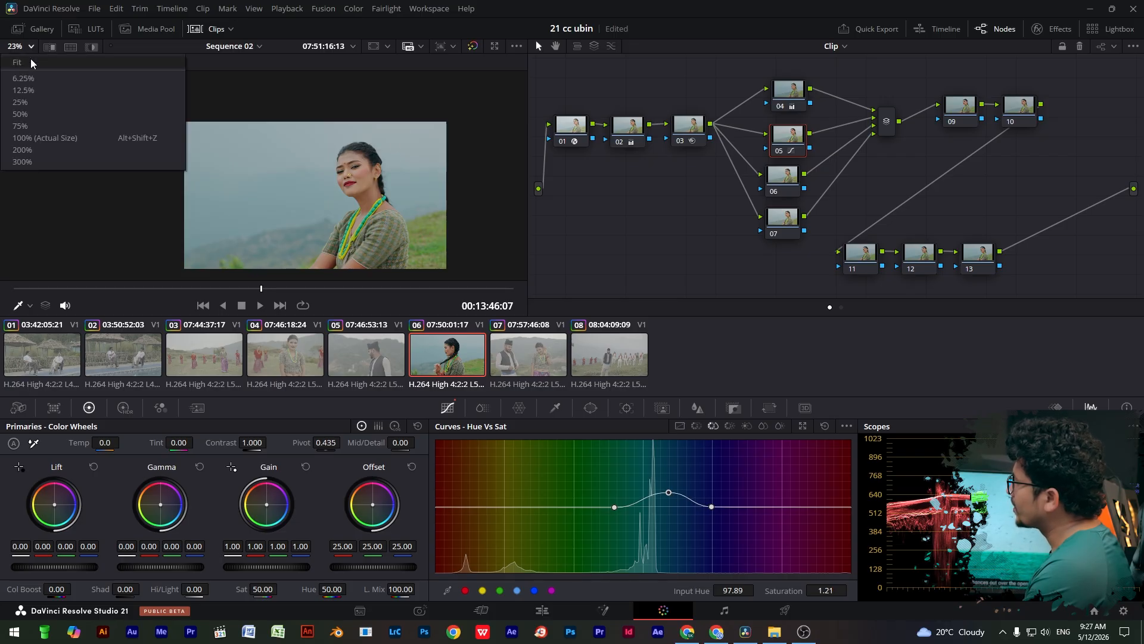
left_click(31, 62)
scroll(342, 189, "up", 1)
scroll(345, 186, "up", 1)
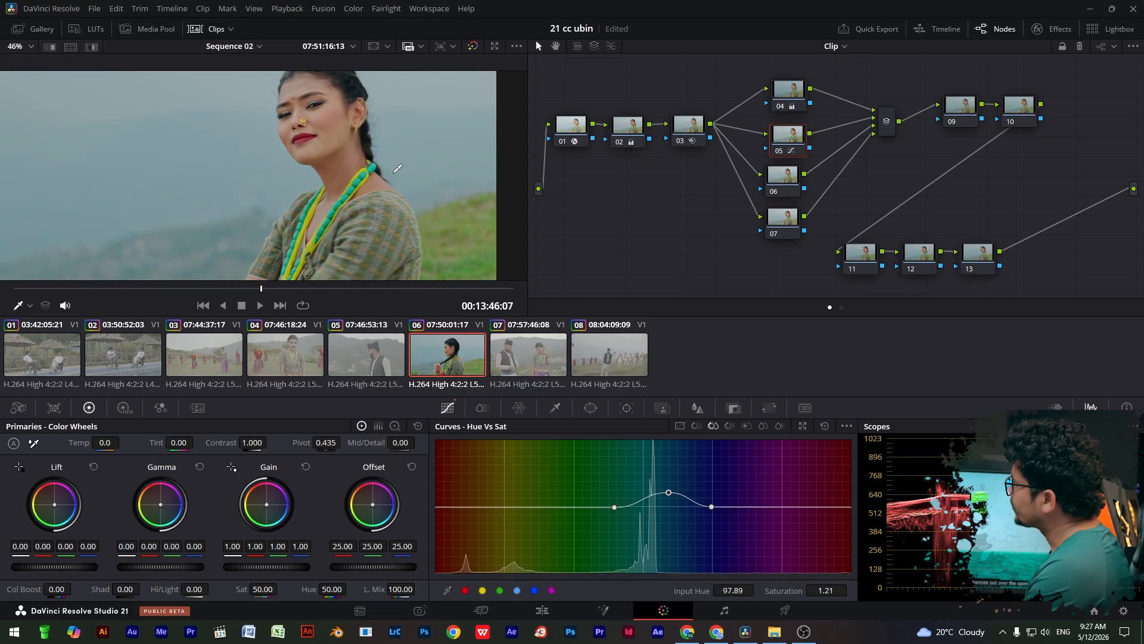
left_click_drag(713, 508, 718, 507)
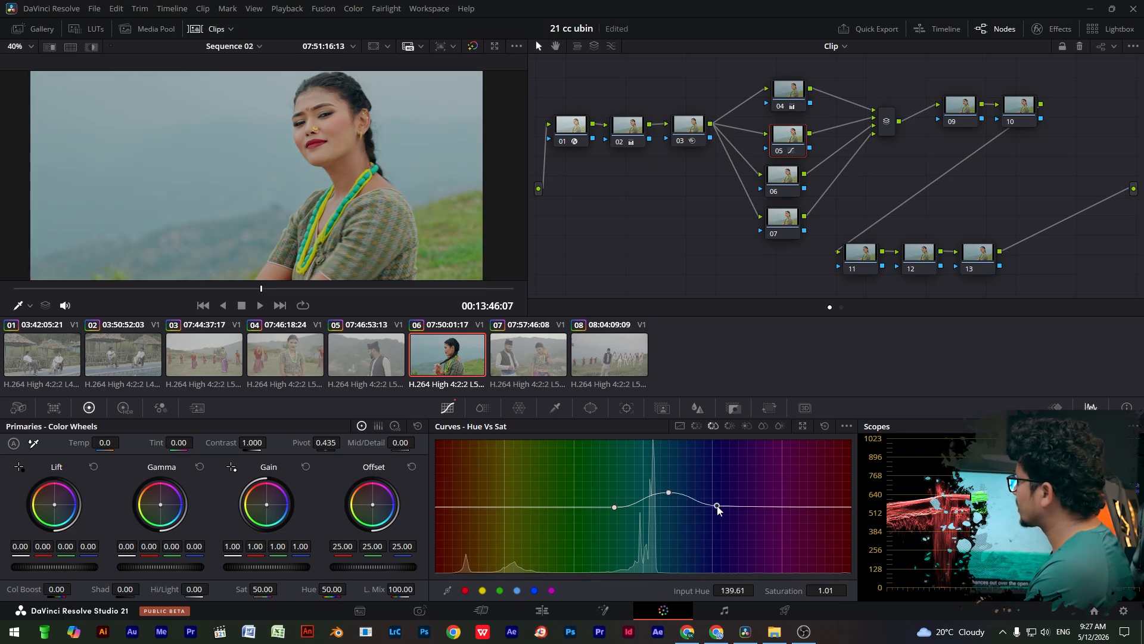
- Compare the shot with the whole grade bypassed and enabled several times
scroll(273, 116, "down", 2)
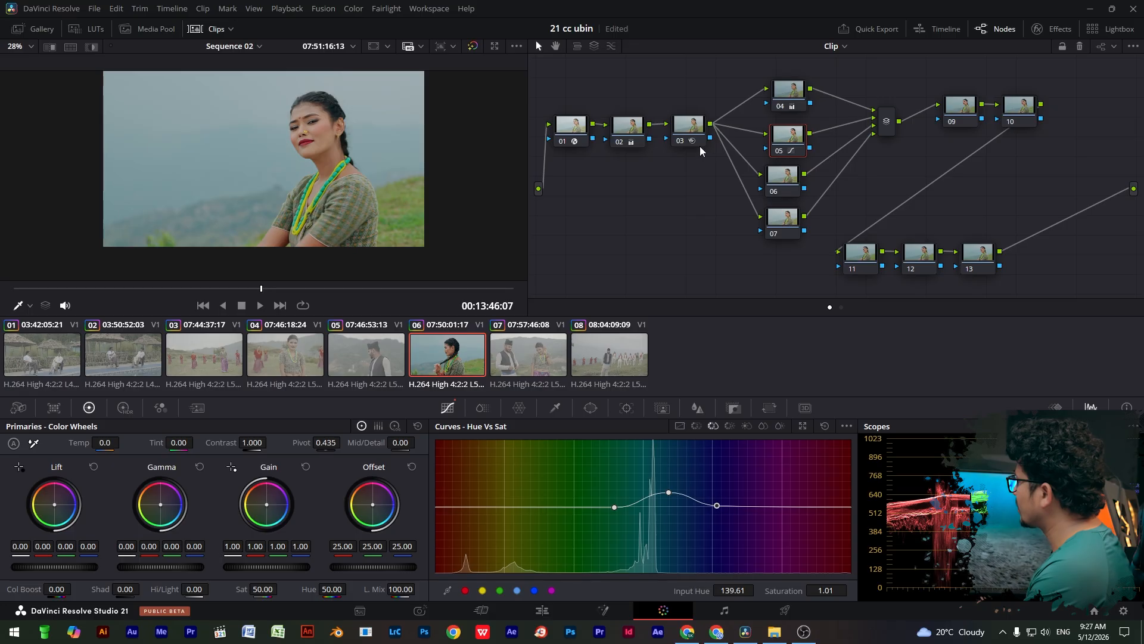
left_click(473, 47)
left_click(473, 47)
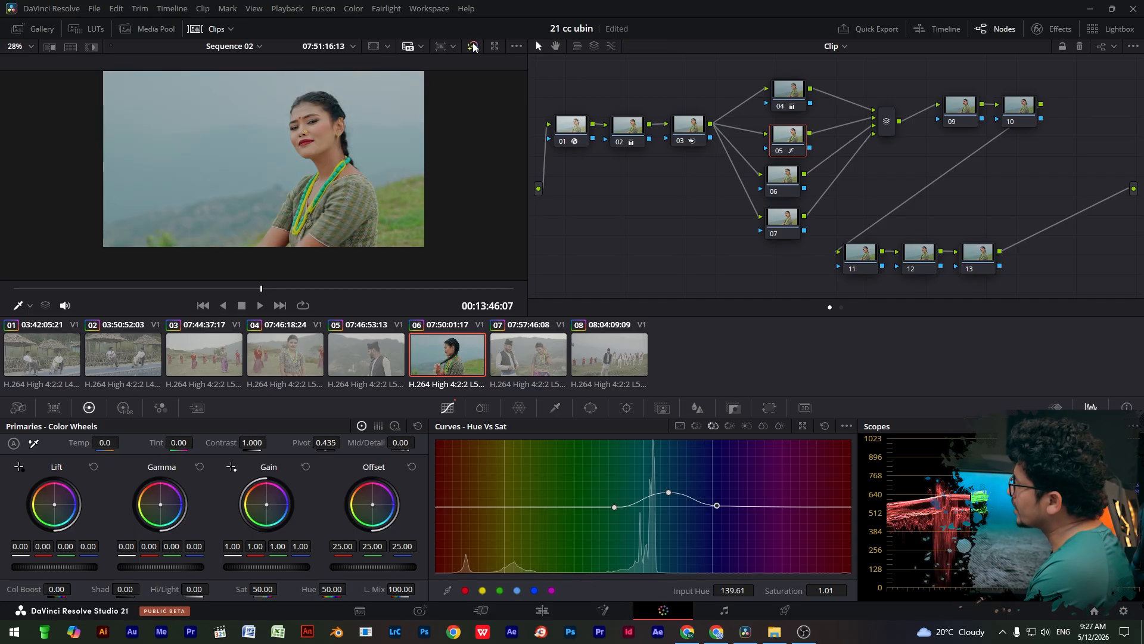
left_click(473, 46)
left_click(474, 47)
left_click(473, 46)
left_click(473, 46)
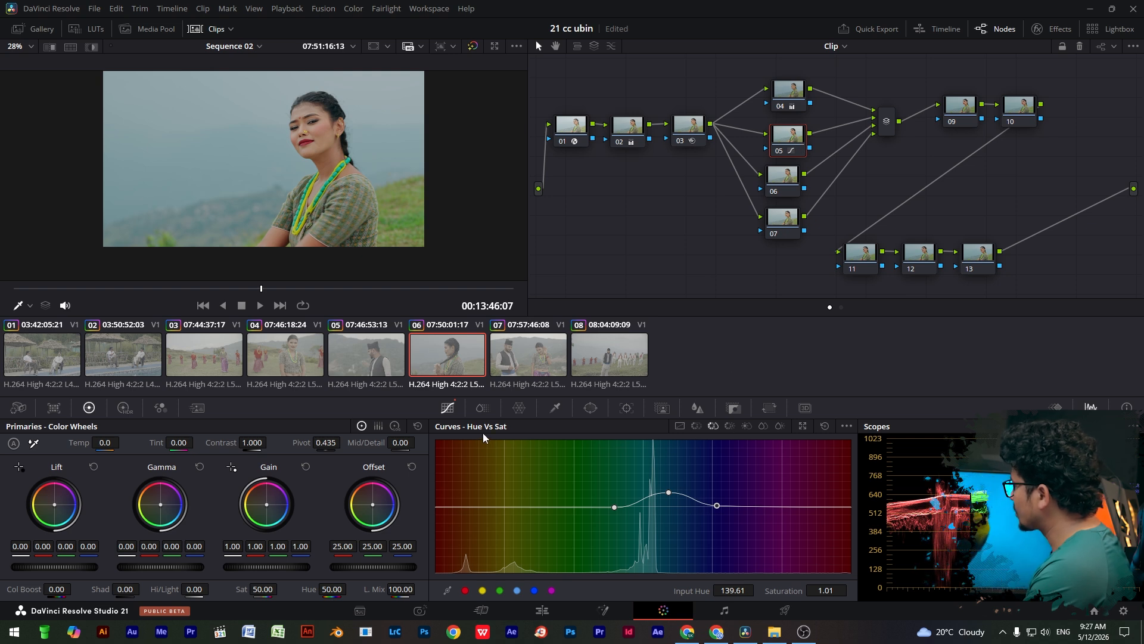
- Sample the grass on the Hue Vs Sat curve, widen its range, and raise its saturation to 1.16
left_click(420, 208)
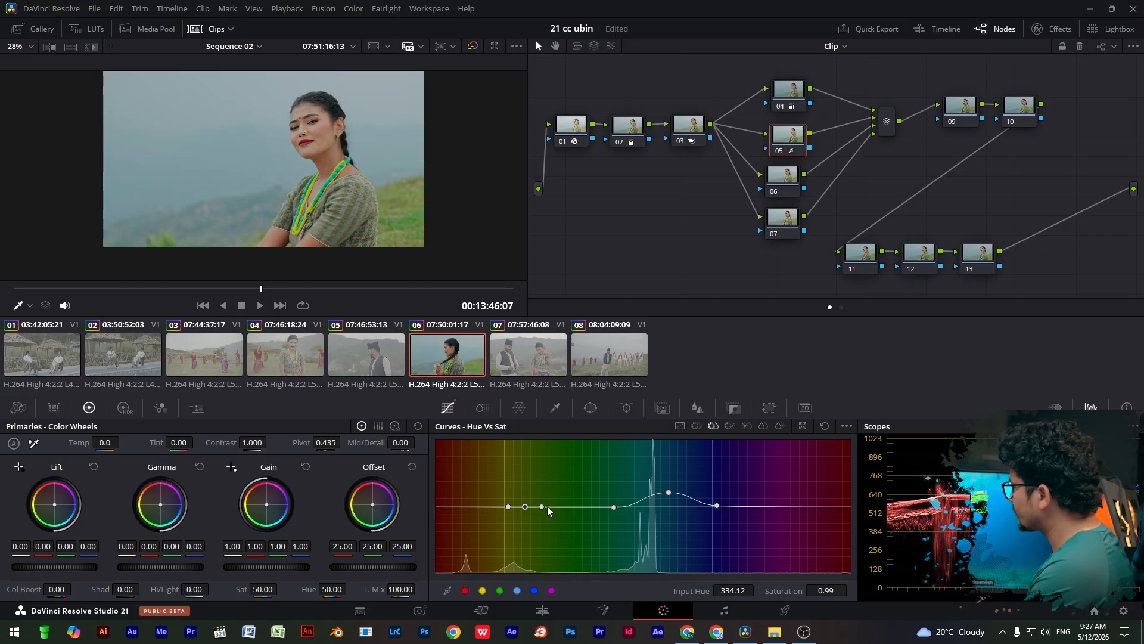
left_click(571, 507)
left_click_drag(572, 508, 551, 497)
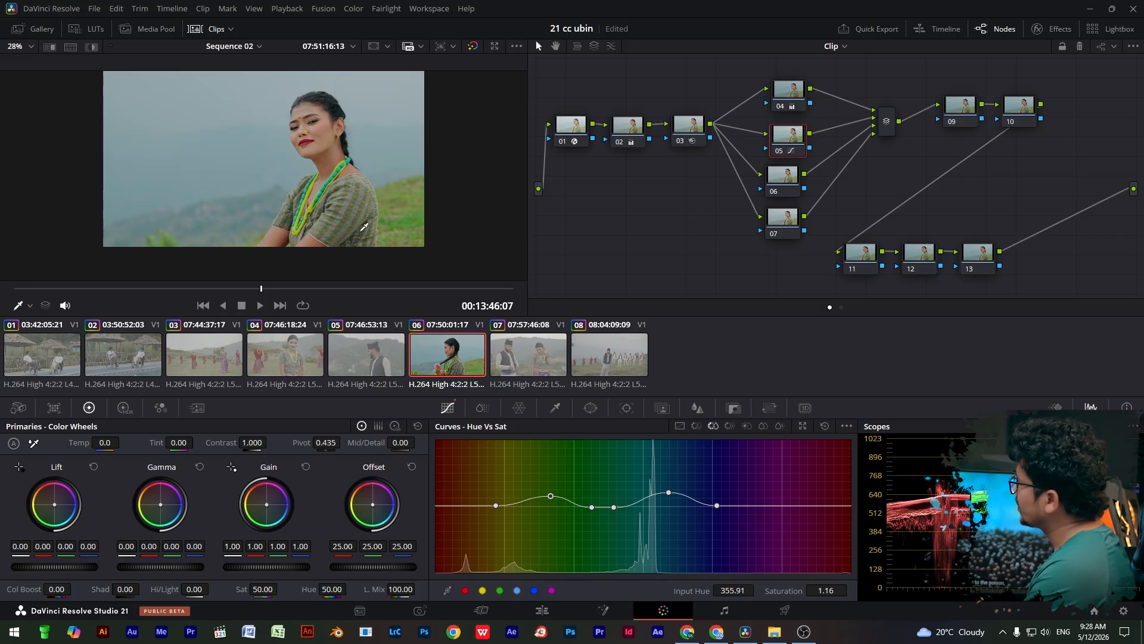
left_click(26, 50)
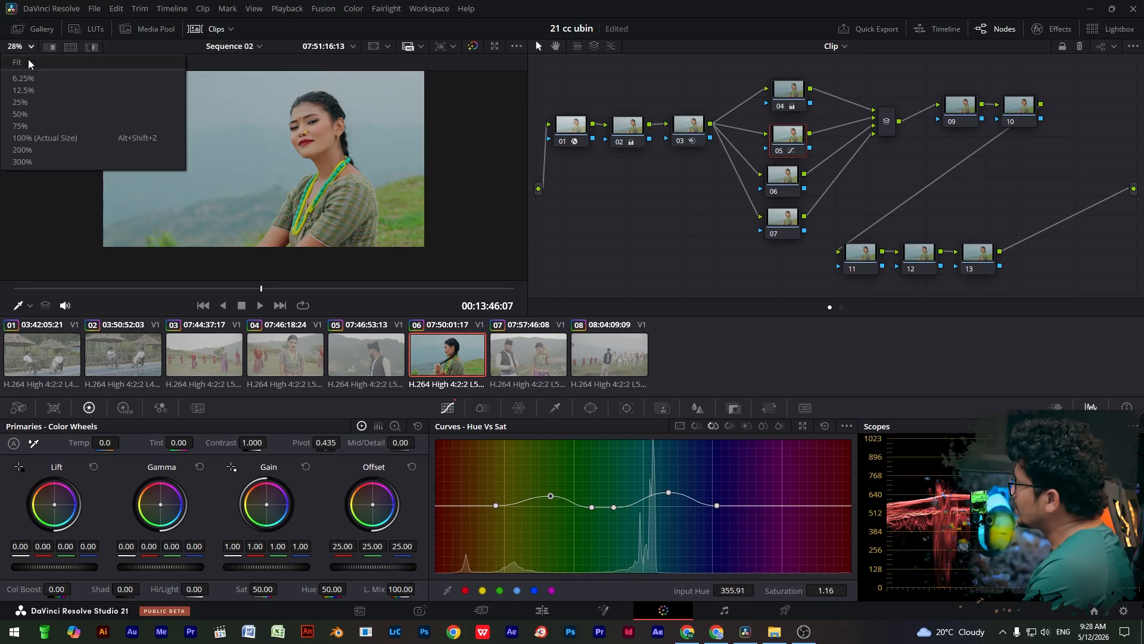
- Sample the woman's facial skin on node 05's Hue Vs Lum curve and raise its luminance gain to 1.07 at input hue 281.75
left_click(18, 62)
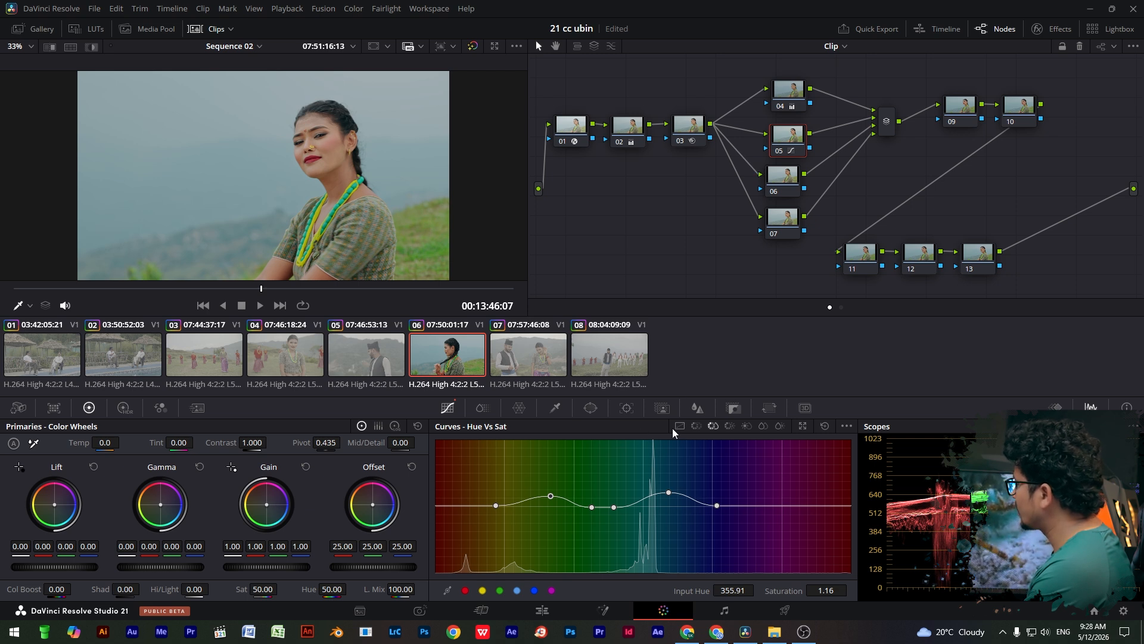
left_click(729, 425)
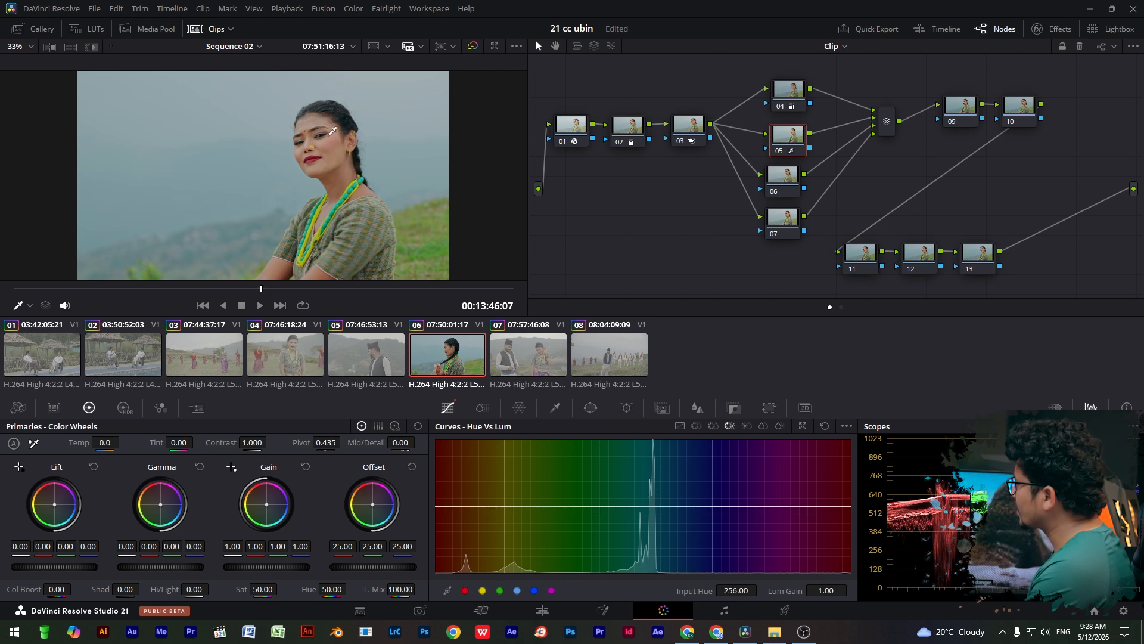
left_click(312, 120)
mouse_move(485, 503)
left_mouse_down()
mouse_move(494, 507)
mouse_move(439, 507)
mouse_move(465, 506)
left_mouse_up()
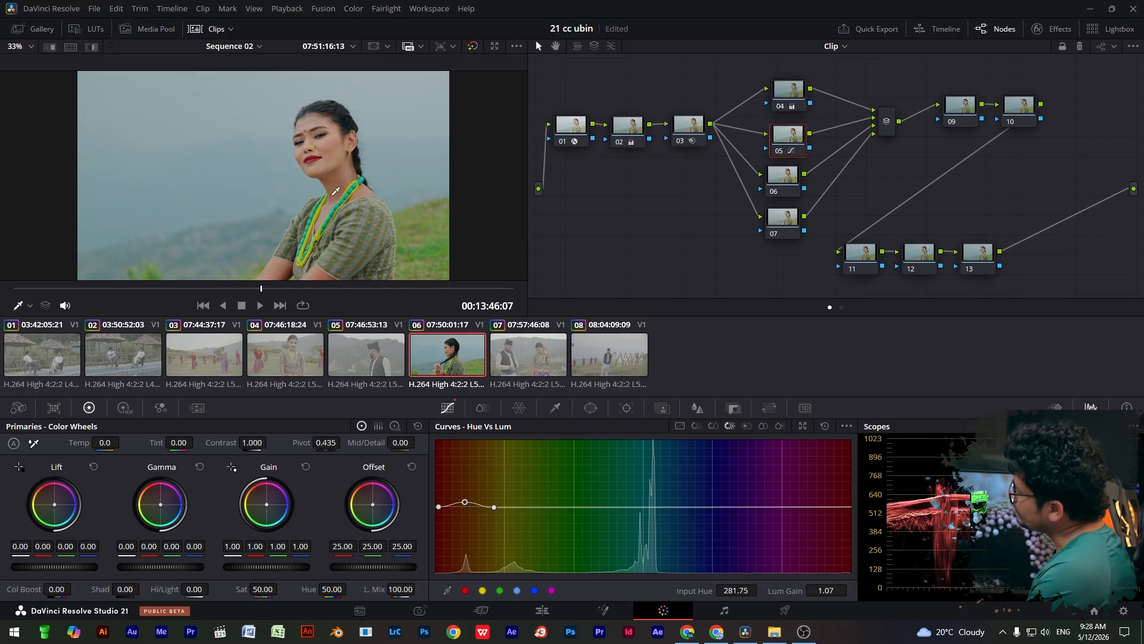
scroll(332, 195, "up", 4)
scroll(352, 184, "down", 3)
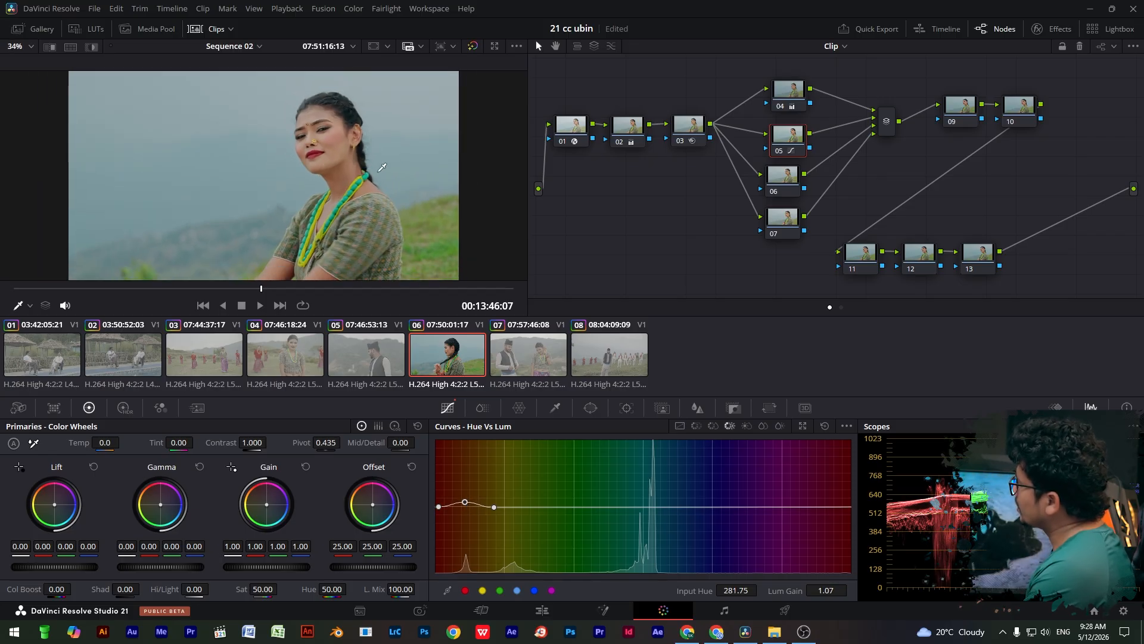
scroll(379, 172, "down", 1)
scroll(383, 168, "up", 2)
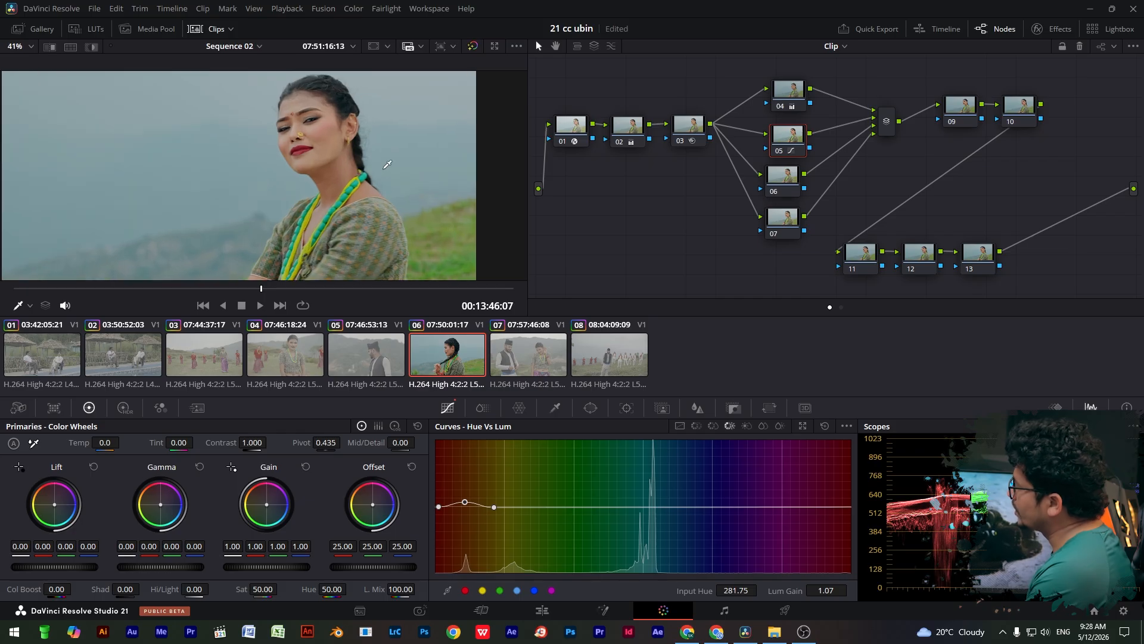
scroll(388, 165, "down", 1)
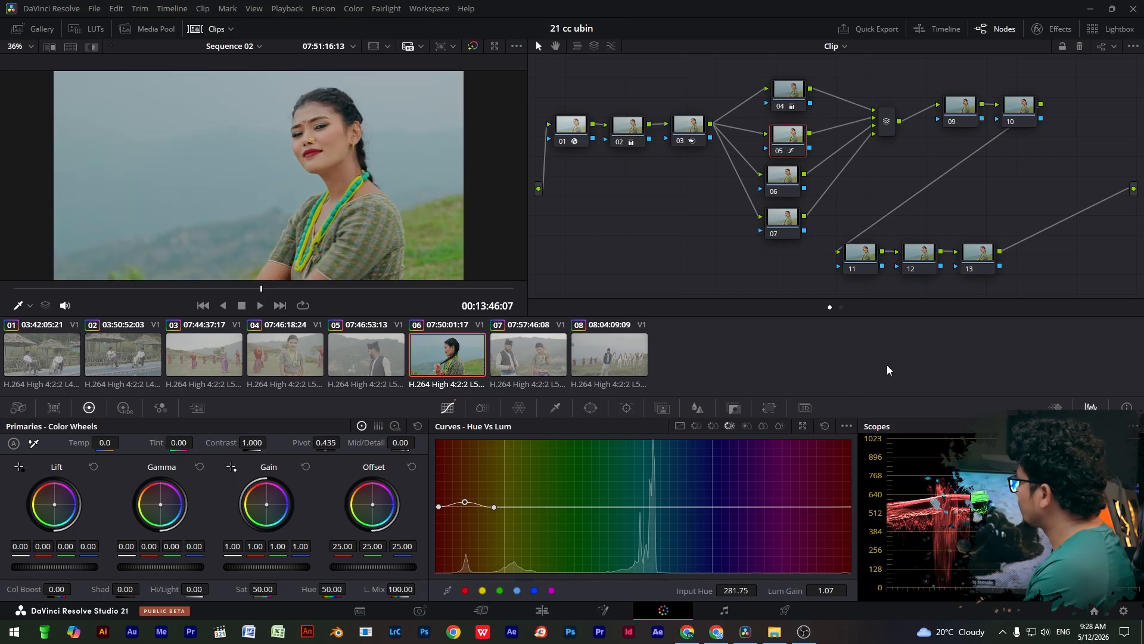
- On the Lum Vs Sat curve, add a point at input luminance 0.50 with saturation 0.98 and raise the black end's saturation to 1.11
left_click(747, 427)
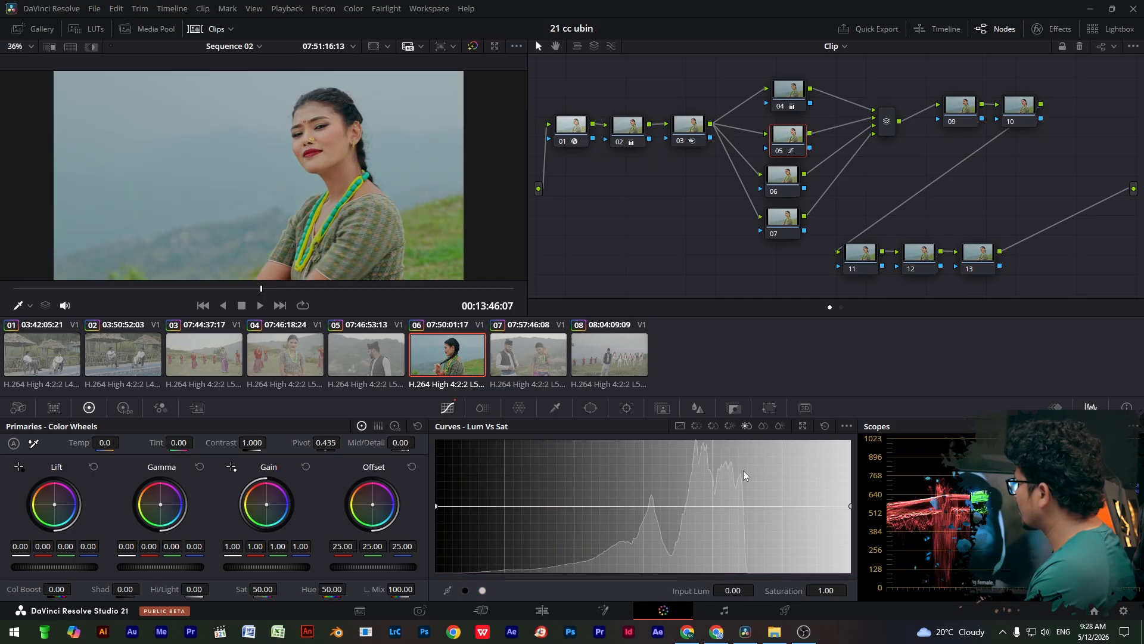
left_click(643, 508)
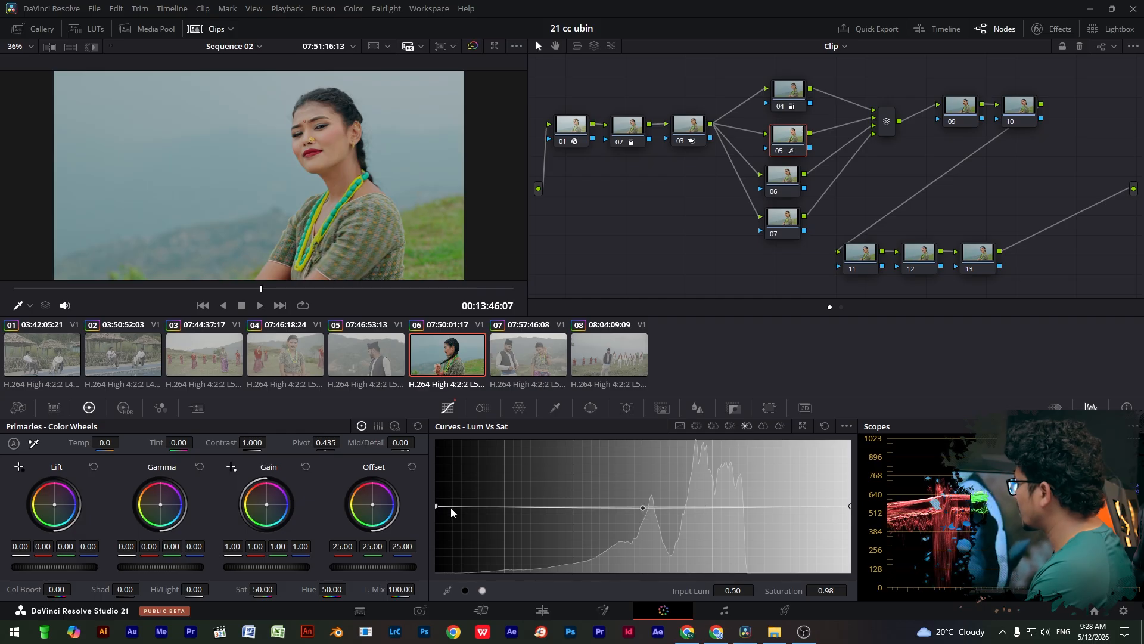
left_click_drag(443, 509, 446, 503)
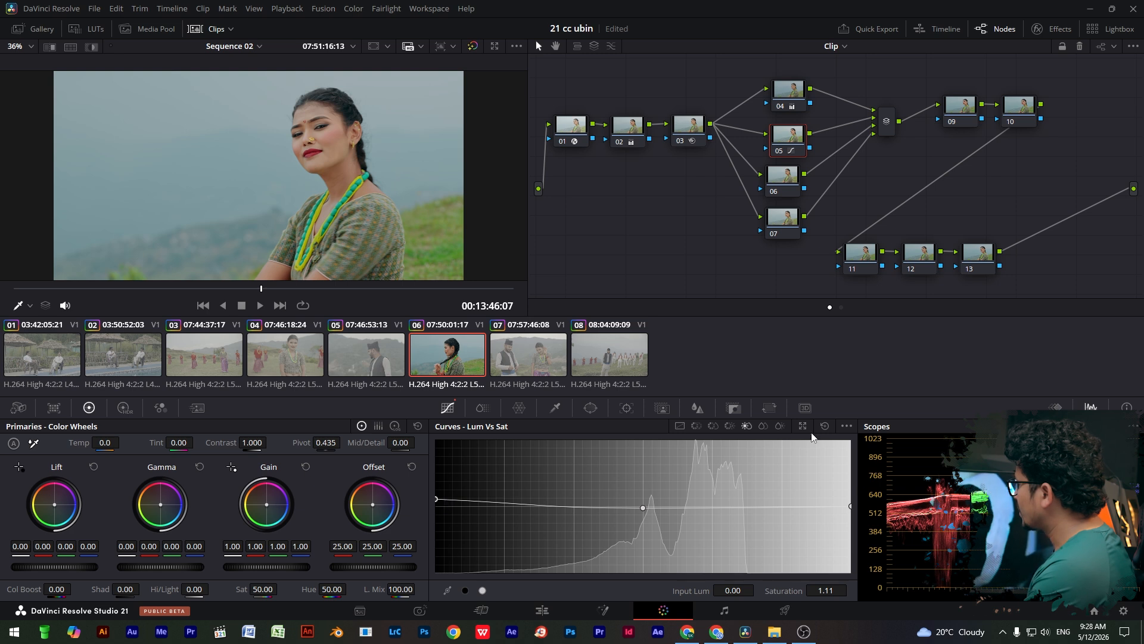
- On the Sat Vs Sat curve, add a mid point at about 1.01 output and raise the low-saturation end's output to 1.16
left_click(765, 427)
left_click(651, 506)
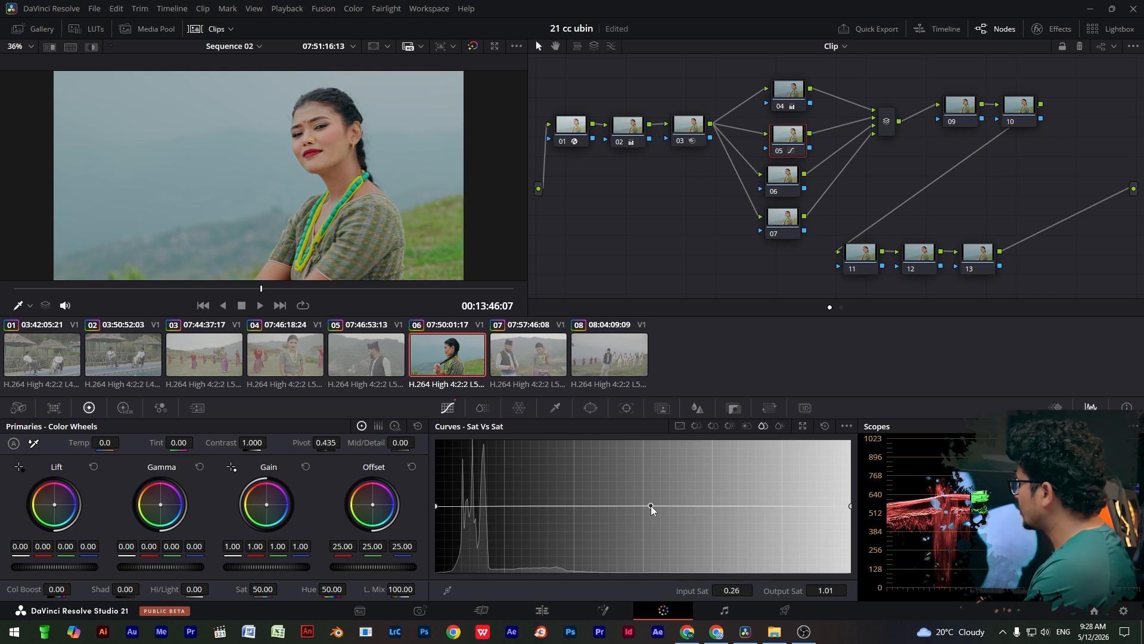
left_click_drag(437, 506, 436, 500)
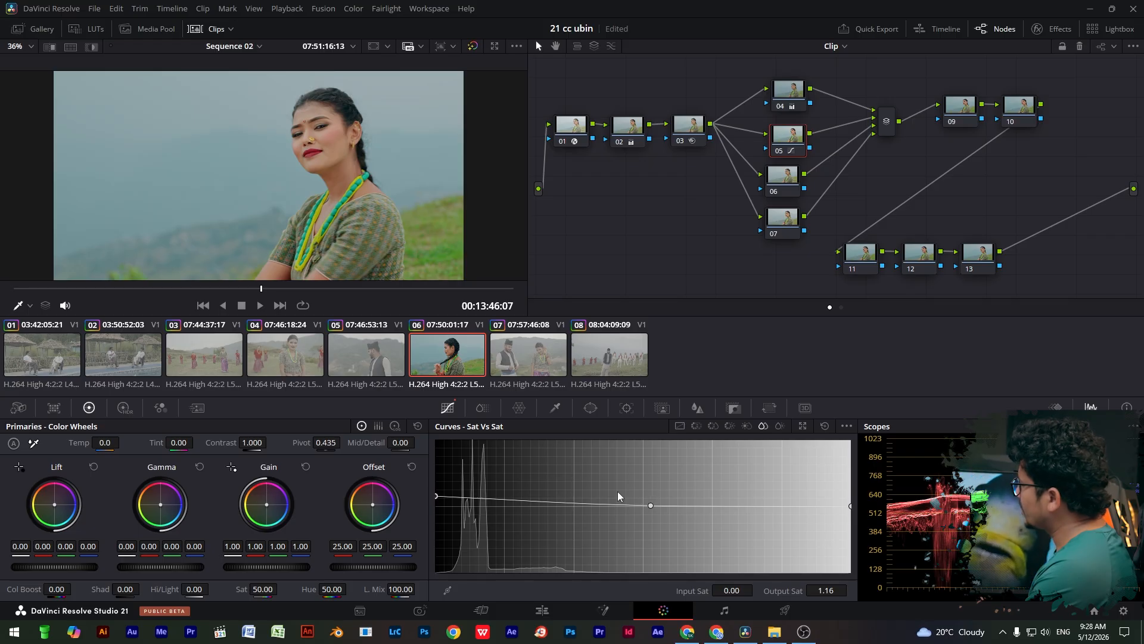
- Move parallel nodes 06 and 07 lower in the node graph to space them apart
left_click(783, 175)
left_click_drag(784, 218, 782, 237)
left_click_drag(790, 178, 792, 181)
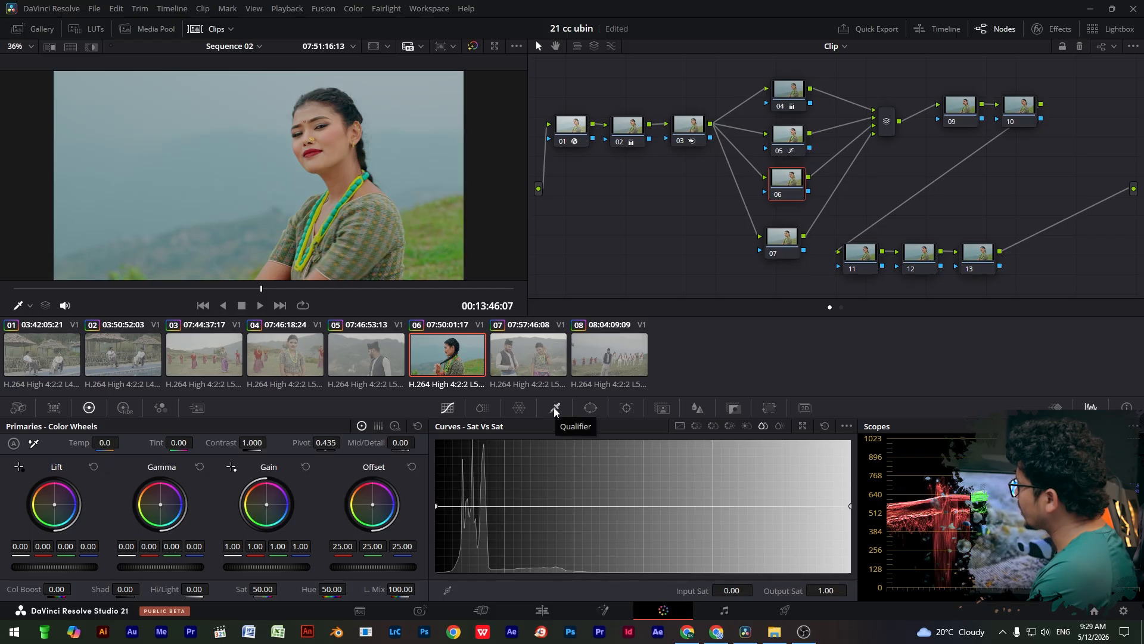
left_click_drag(793, 191, 791, 195)
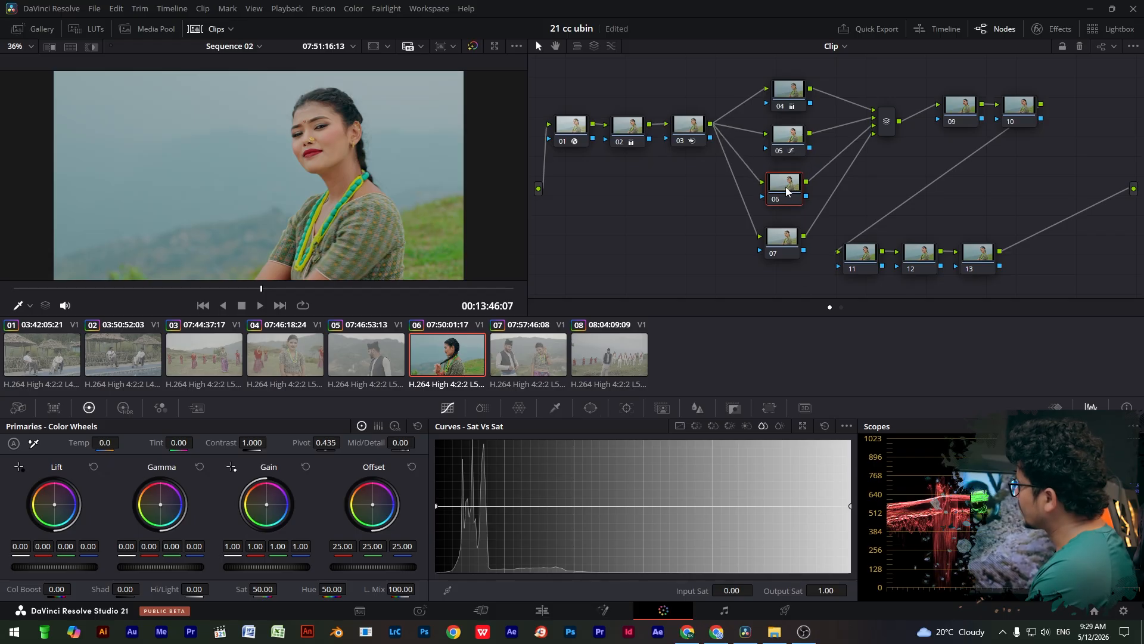
- Label node 01, the color space transform node, as "sct"
right_click(569, 125)
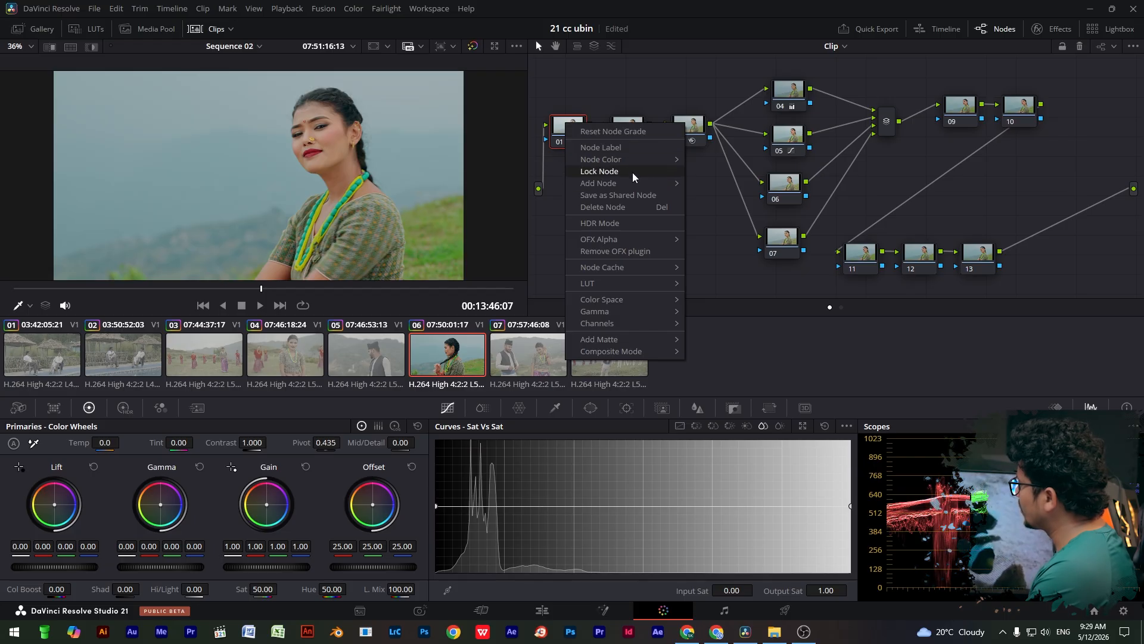
left_click(628, 149)
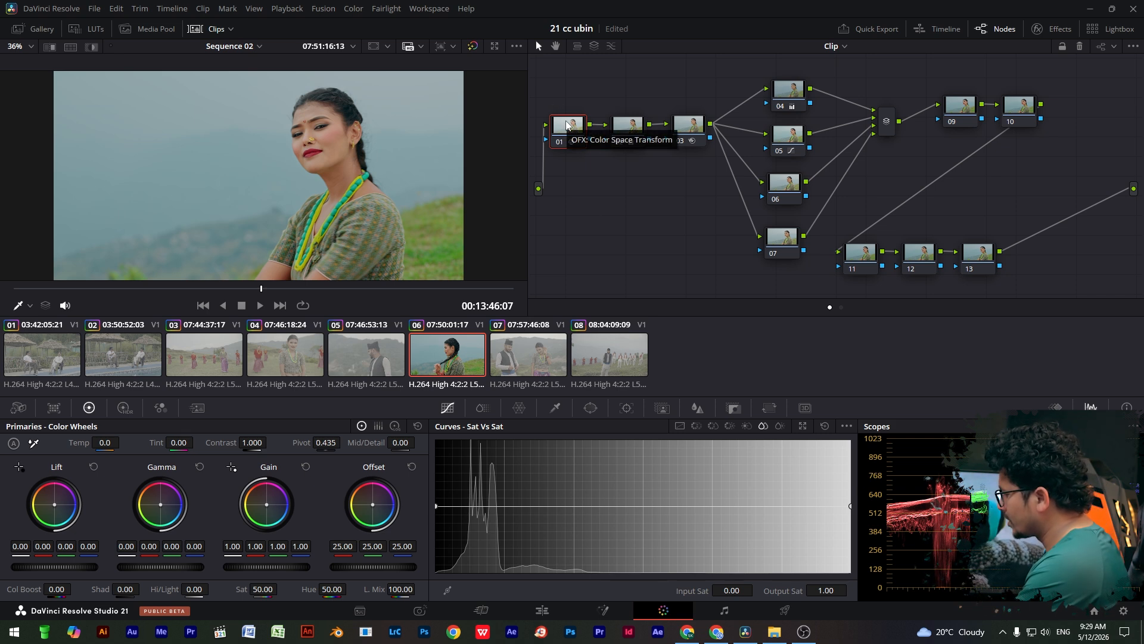
type("sc")
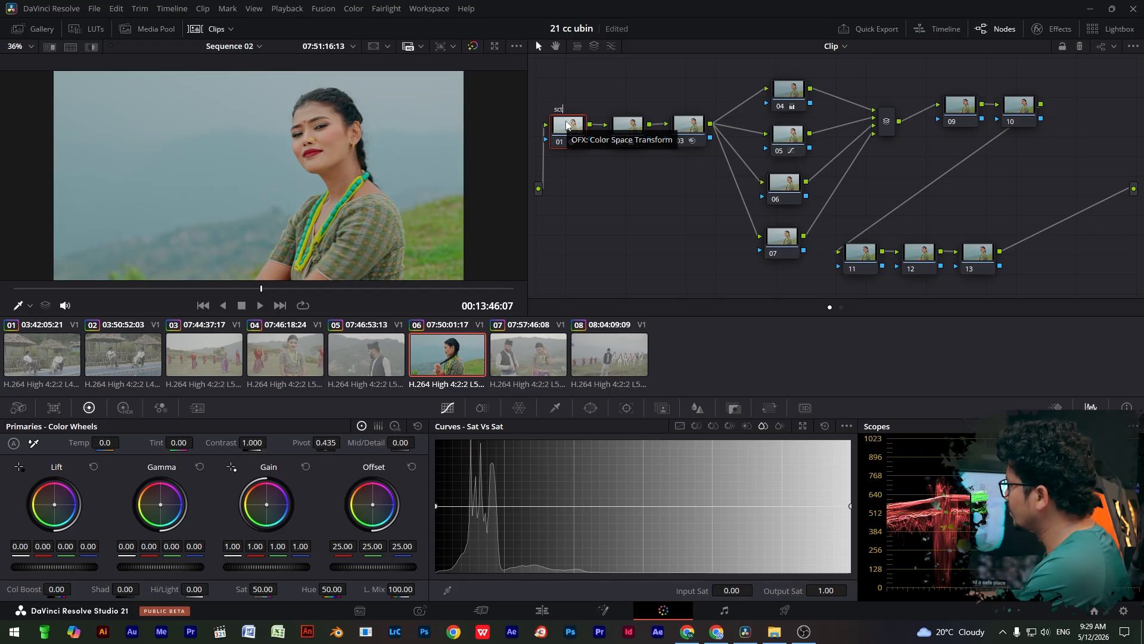
type("t")
key("Return")
- Label node 02, the primary color wheels node, as "pcw"
right_click(639, 125)
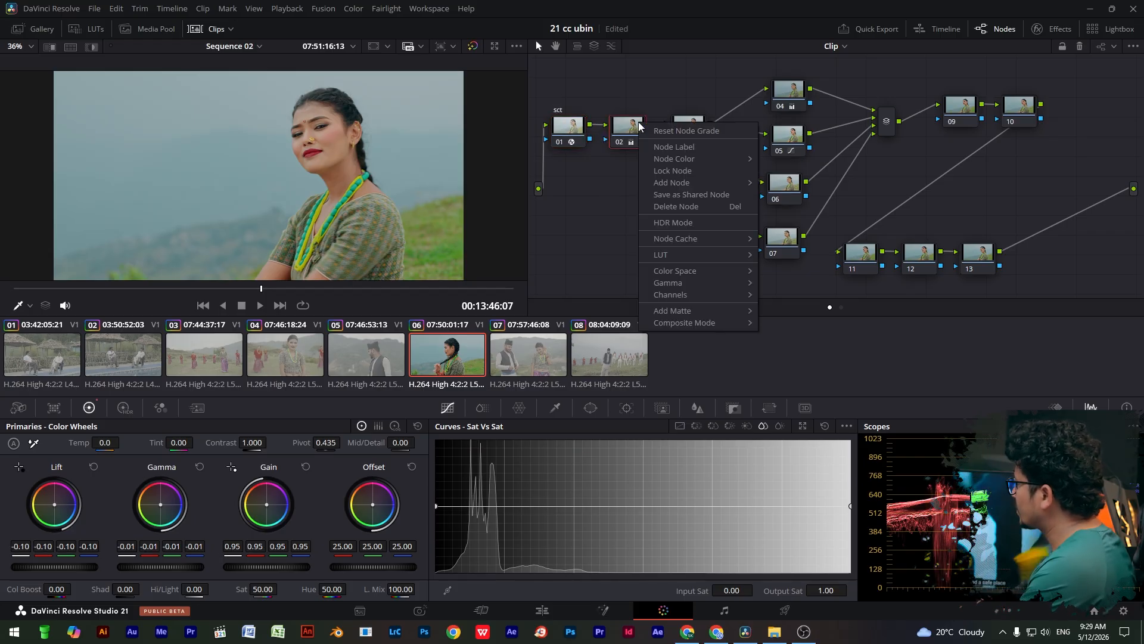
mouse_move(685, 160)
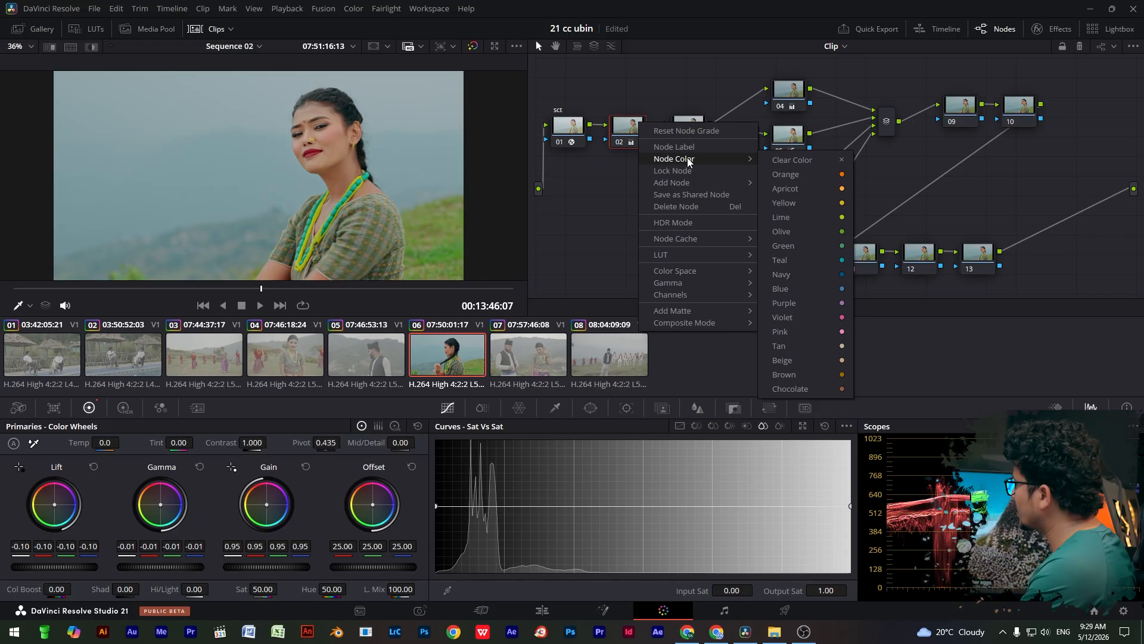
left_click(674, 146)
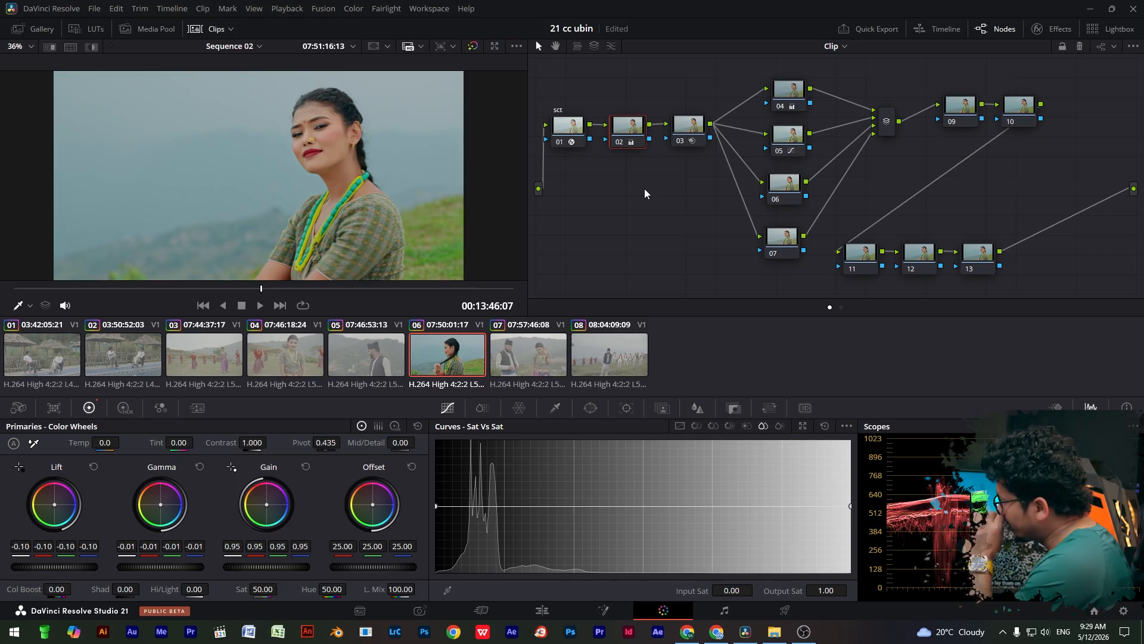
type("p")
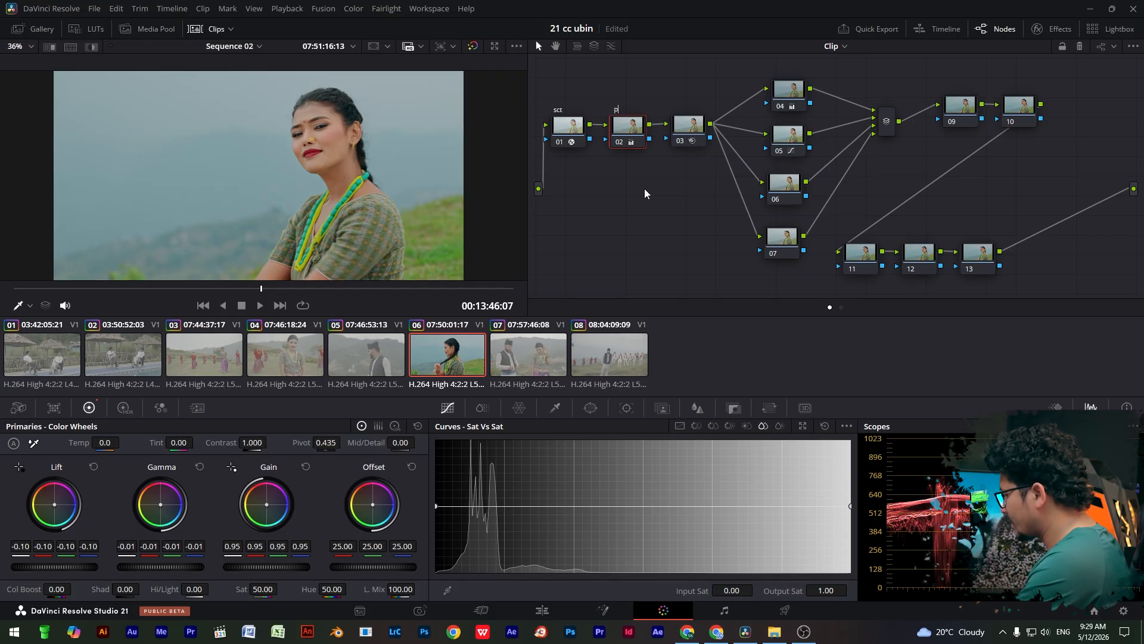
type("cw")
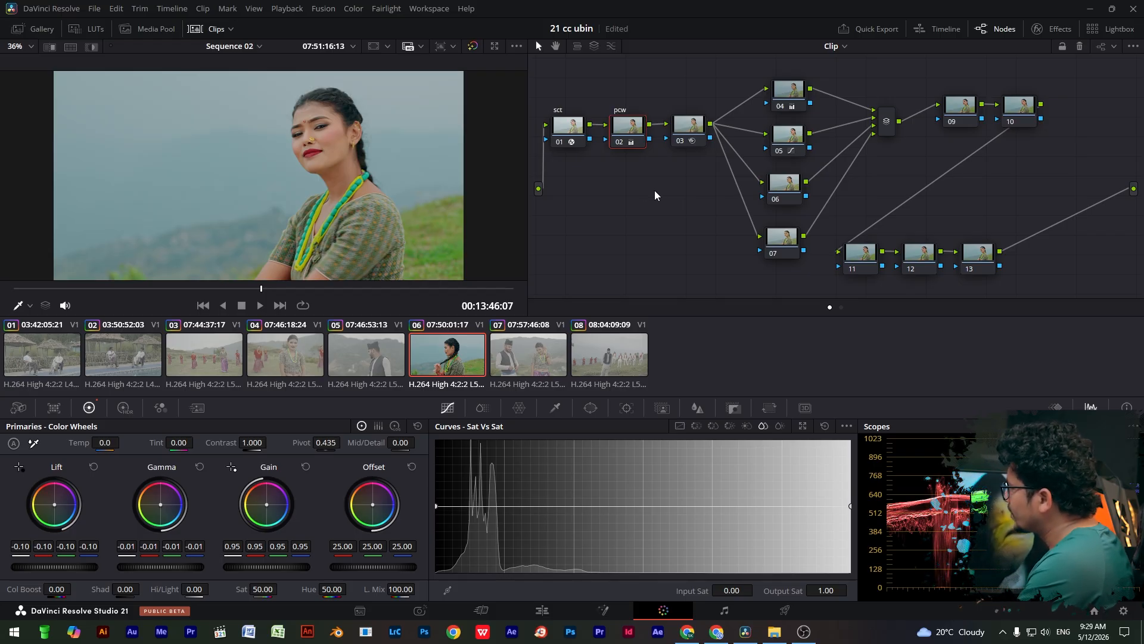
- Label node 03, the noise reduction node, as "mf"
left_click(686, 126)
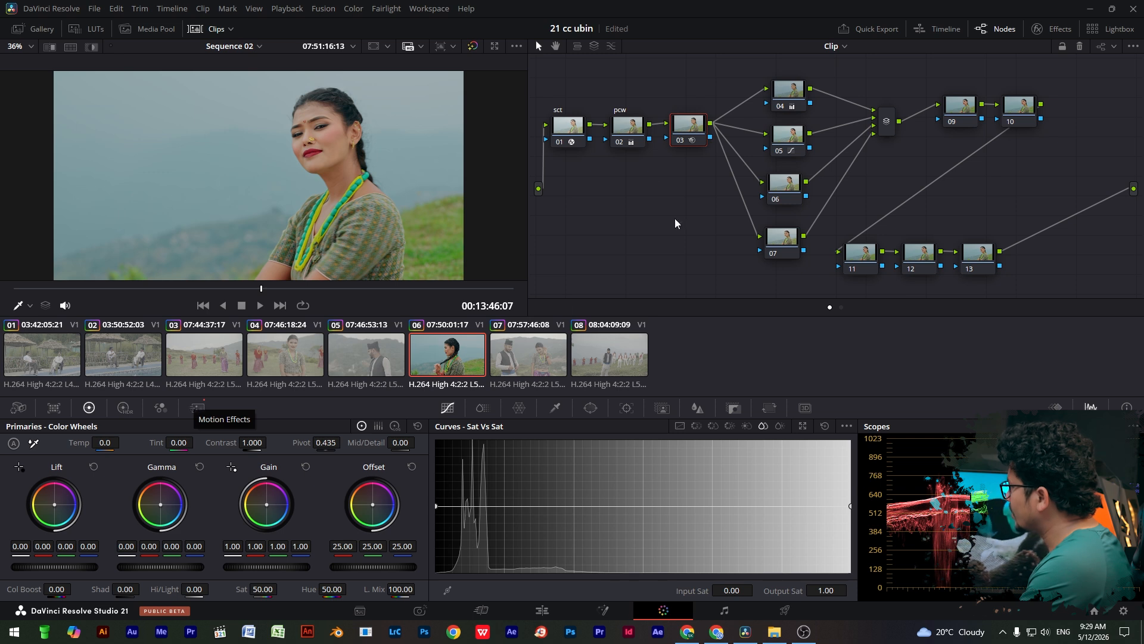
right_click(692, 121)
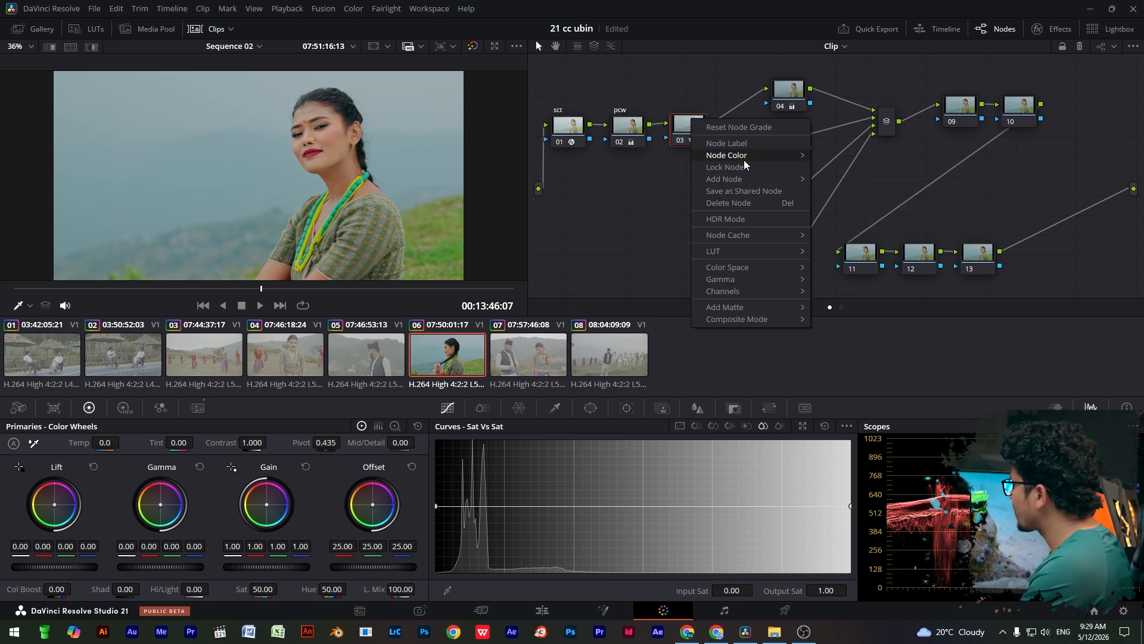
left_click(754, 144)
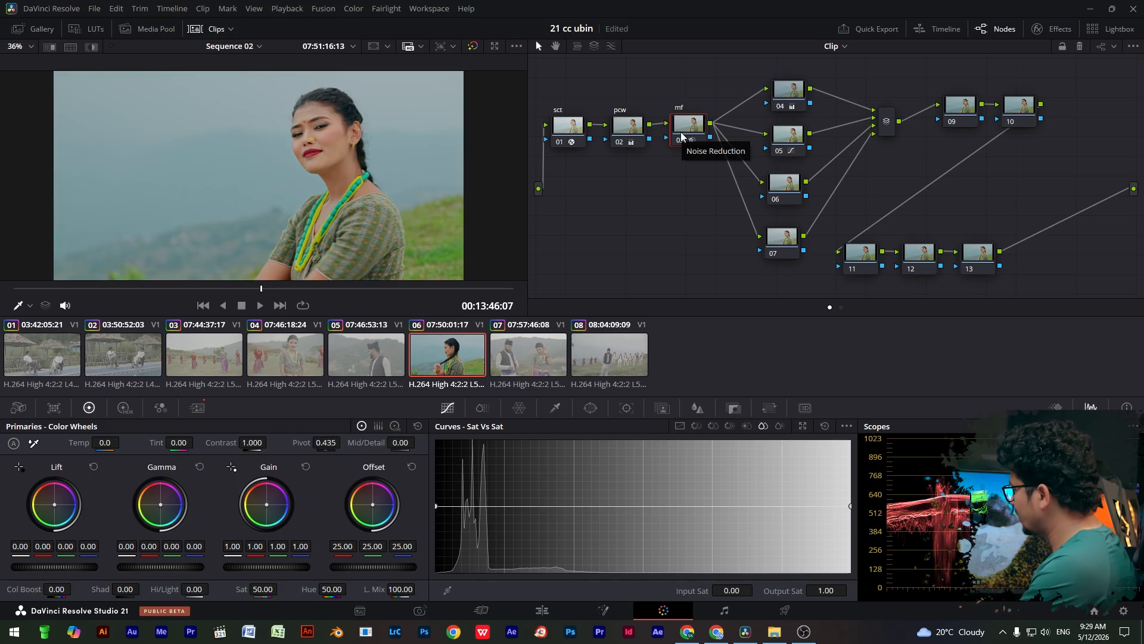
left_click(658, 201)
- Label node 04, the primary balance node, as "wb"
left_click(789, 93)
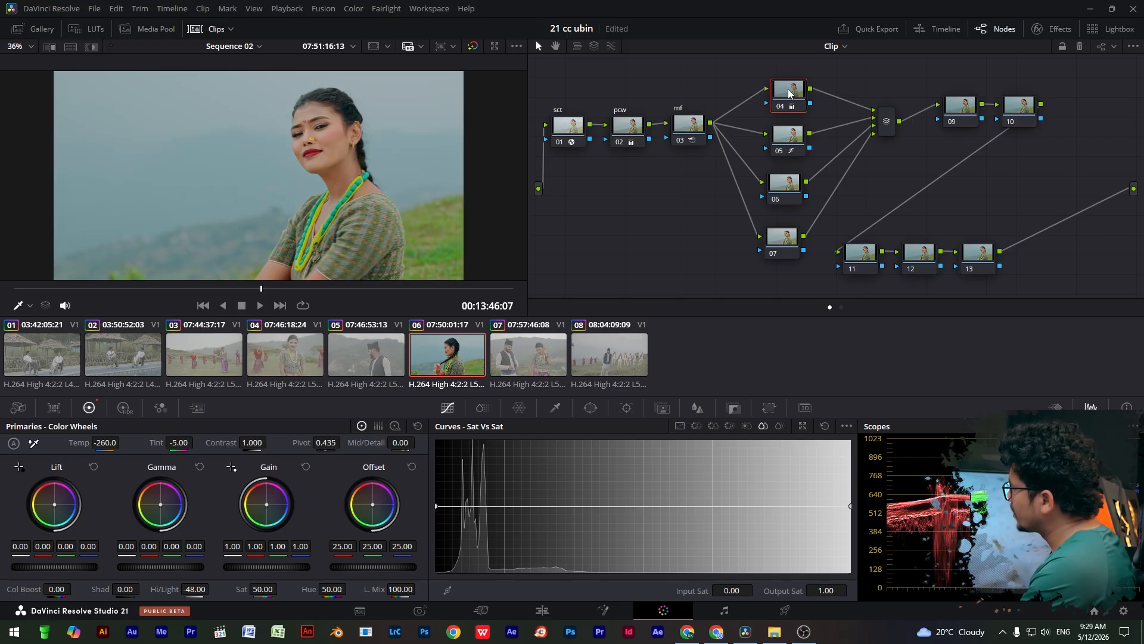
right_click(789, 93)
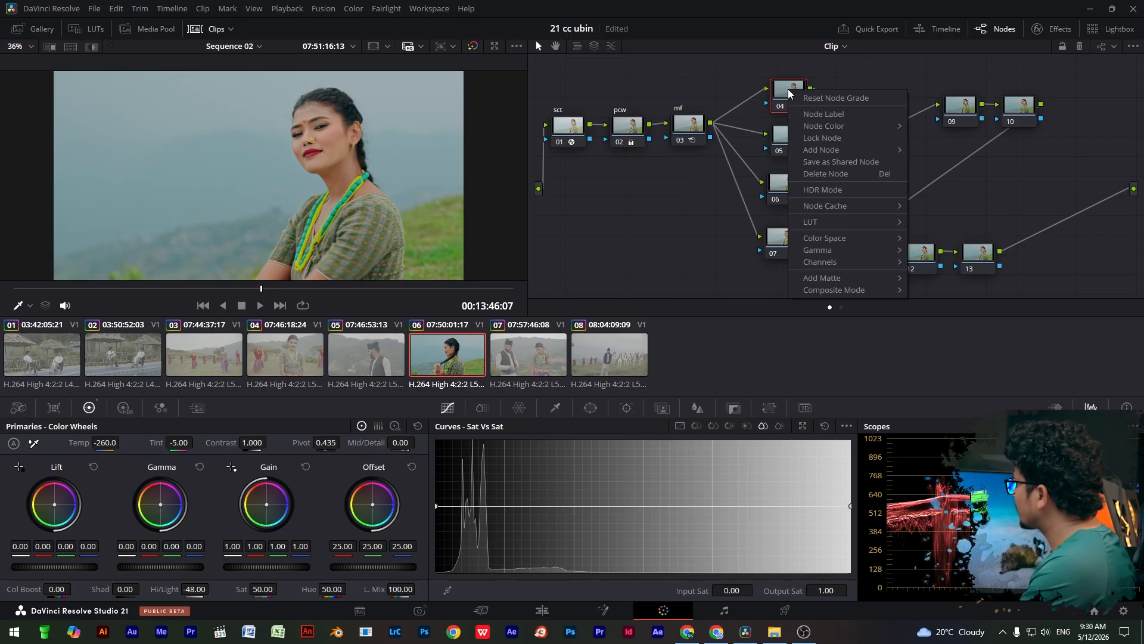
left_click(830, 115)
type("wb")
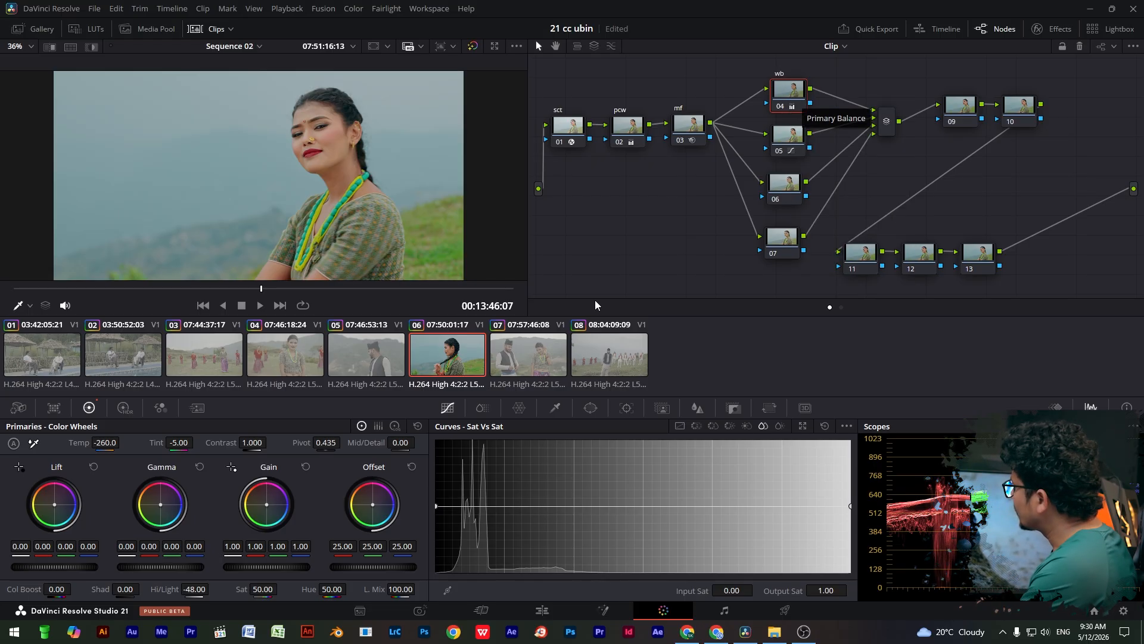
- Label node 05, the curves node, as "cv"
left_click(784, 141)
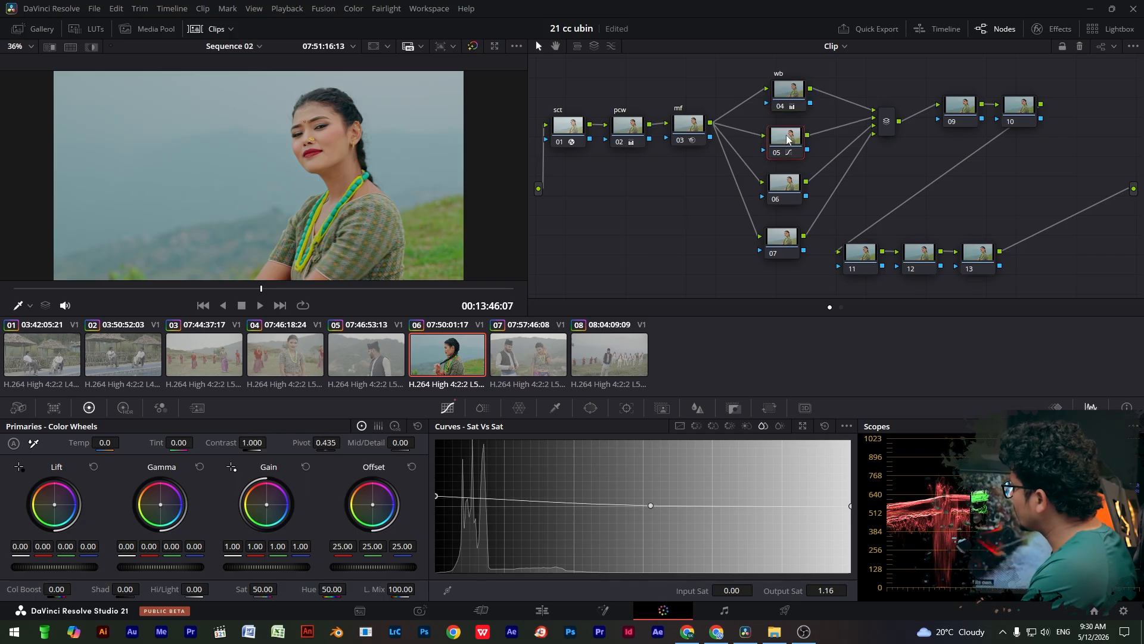
right_click(787, 138)
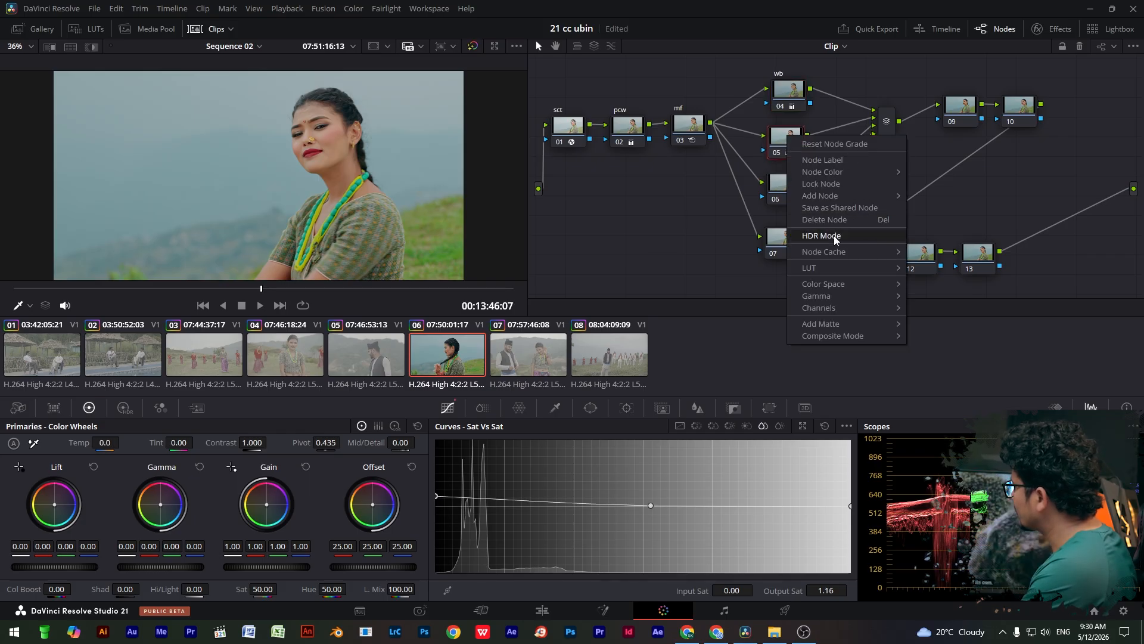
mouse_move(838, 175)
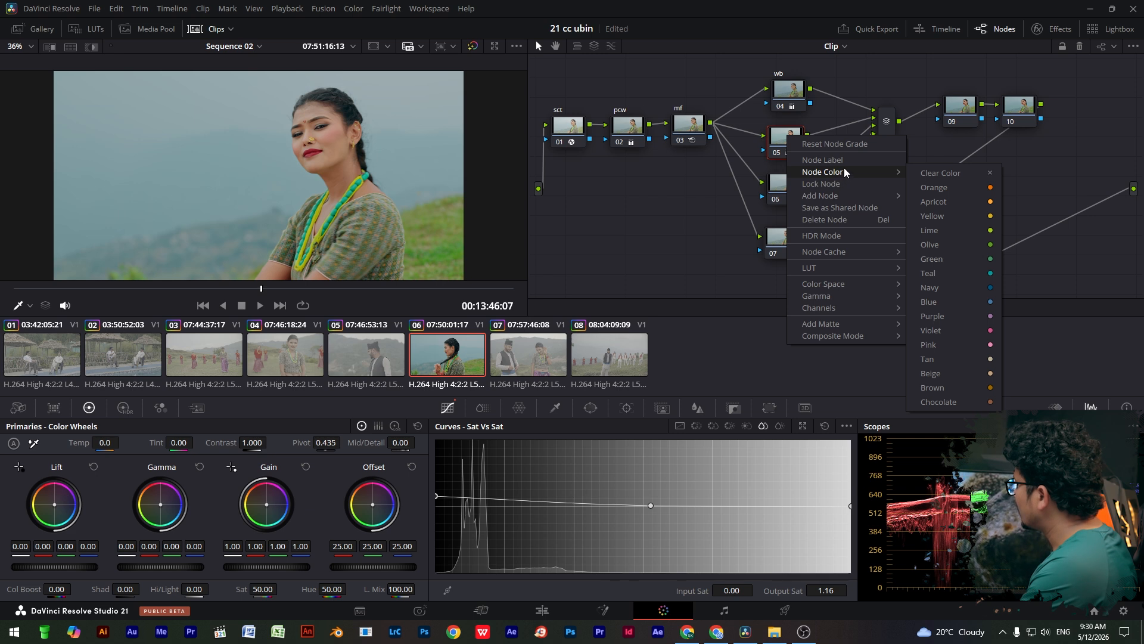
left_click(802, 148)
mouse_move(798, 148)
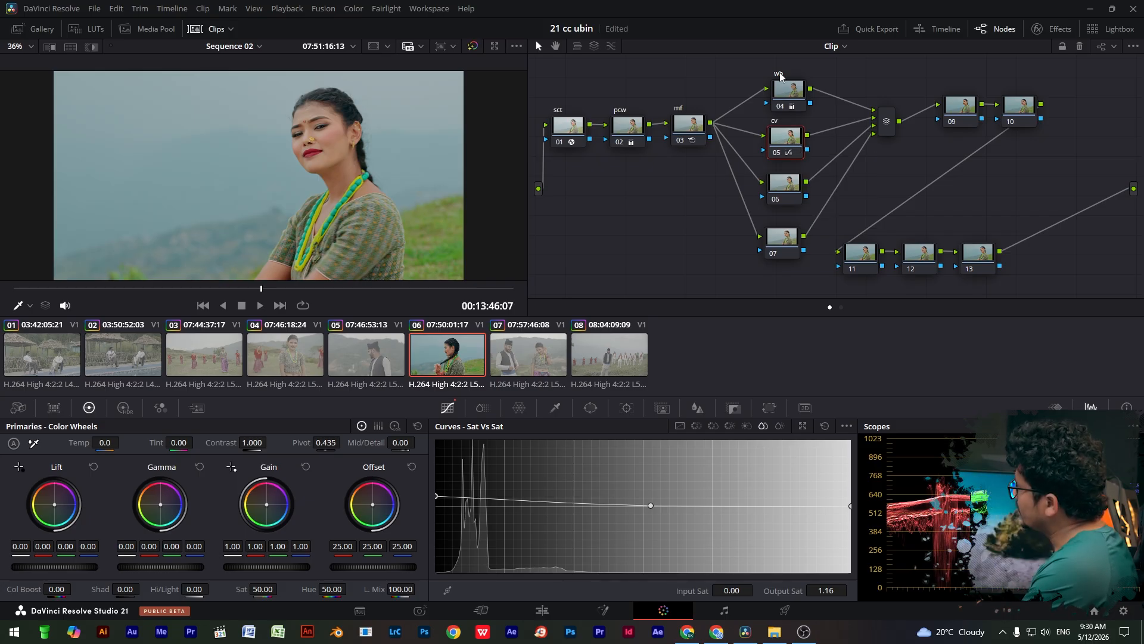
- Save the project and sample the woman's facial skin on node 06 with the HSL Qualifier
left_click(791, 185)
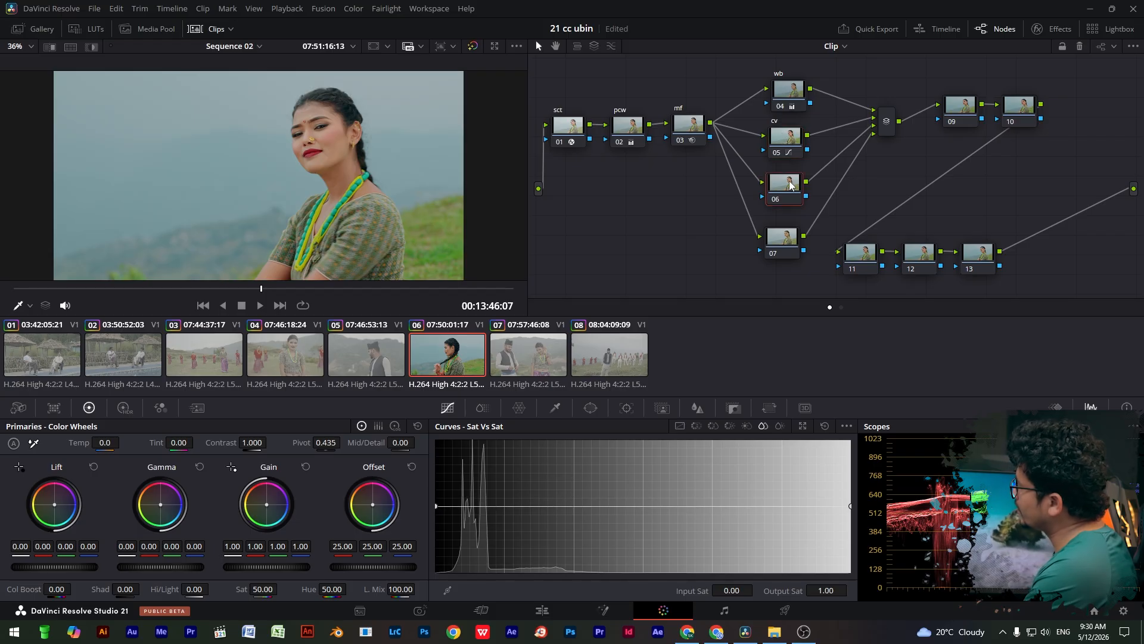
left_click(557, 408)
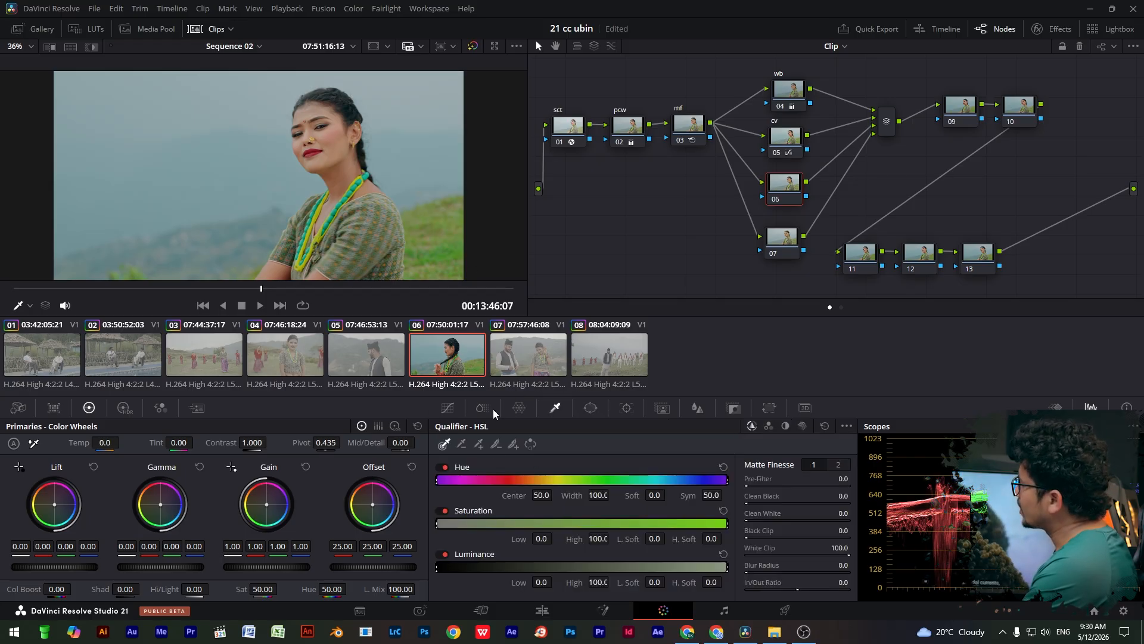
key("ctrl+s")
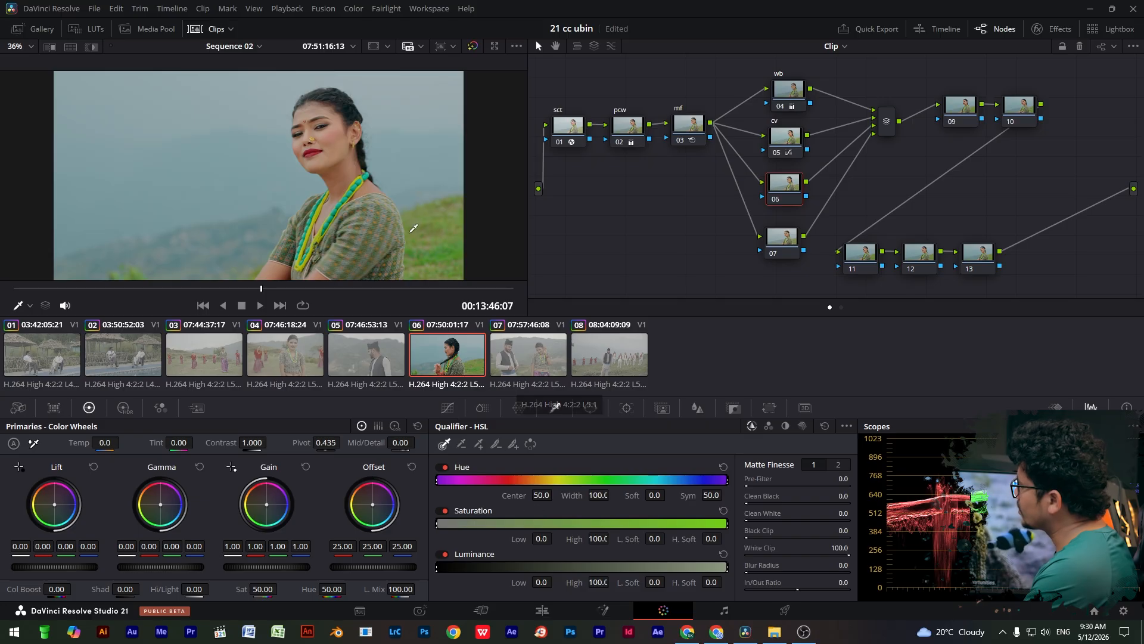
left_click(343, 136)
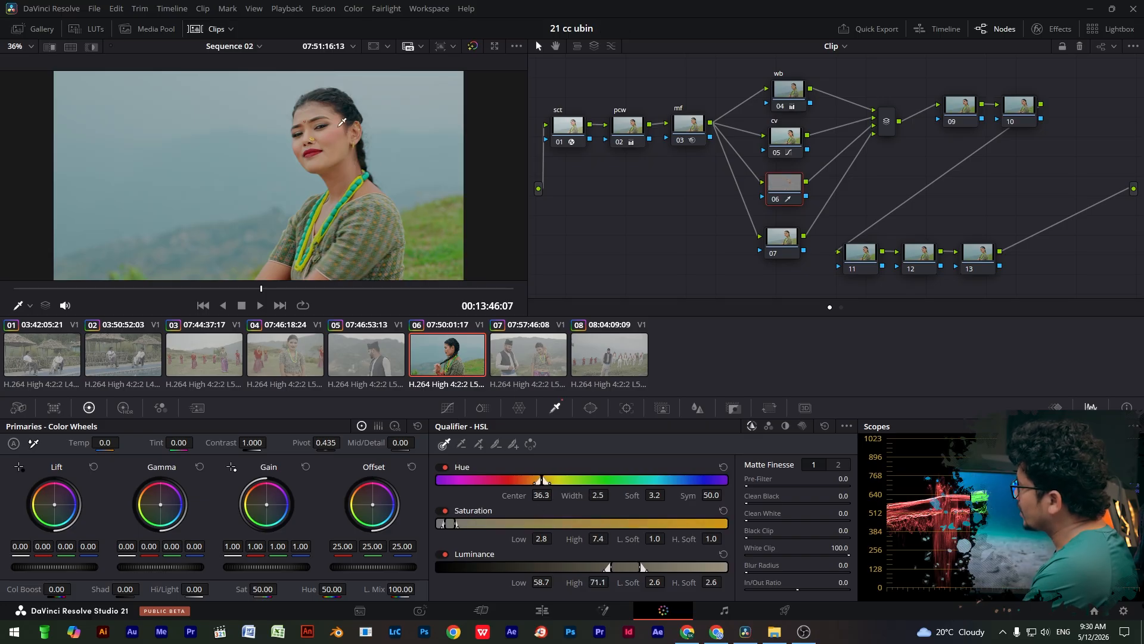
- Show the highlighted skin selection of node 06 in the viewer and activate the qualifier's add-to-selection picker
left_click(93, 47)
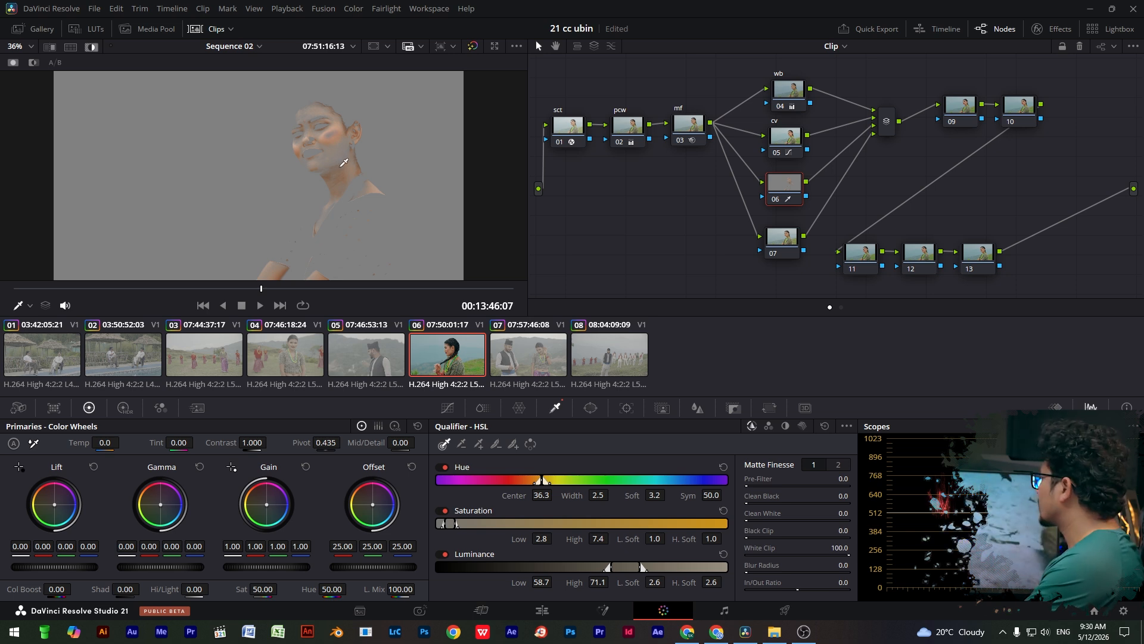
scroll(344, 169, "up", 2)
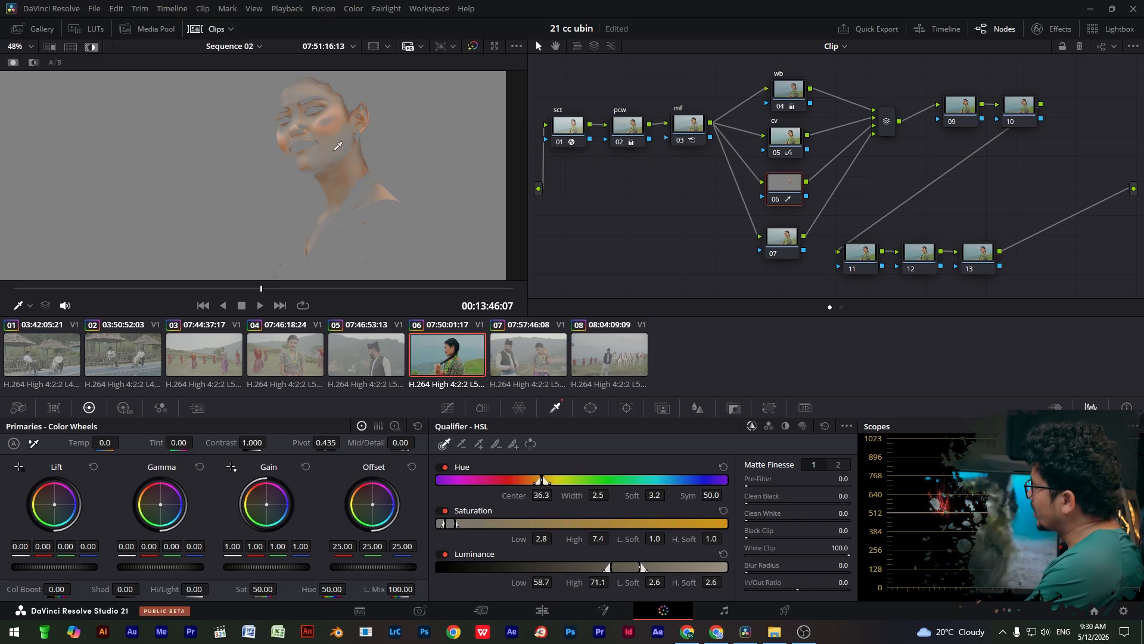
left_click(478, 444)
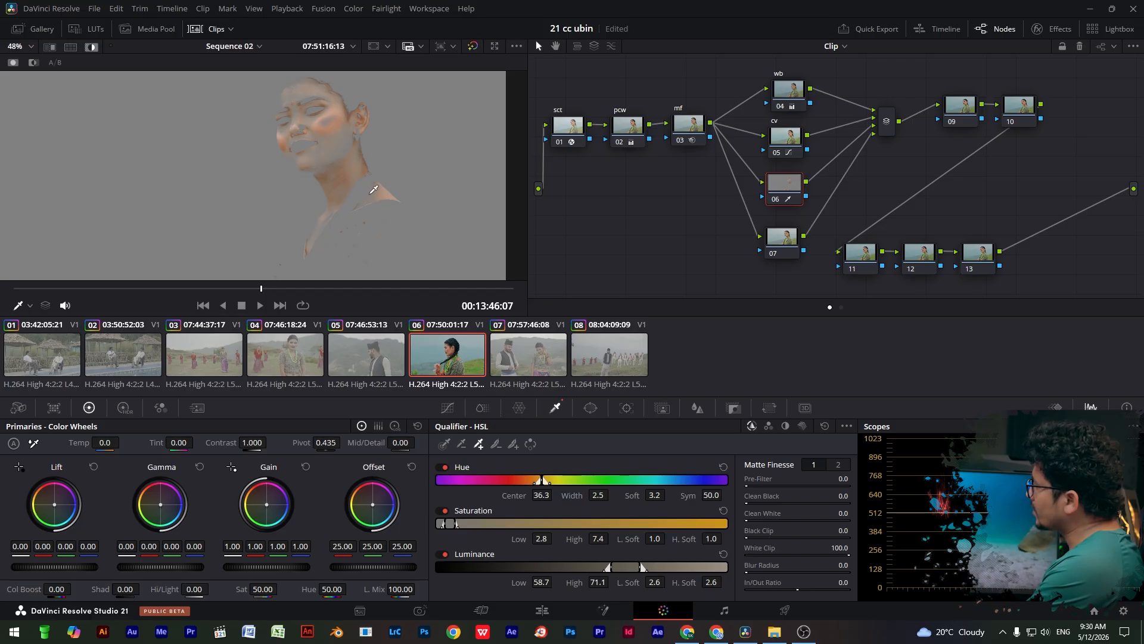
left_click_drag(344, 156, 345, 138)
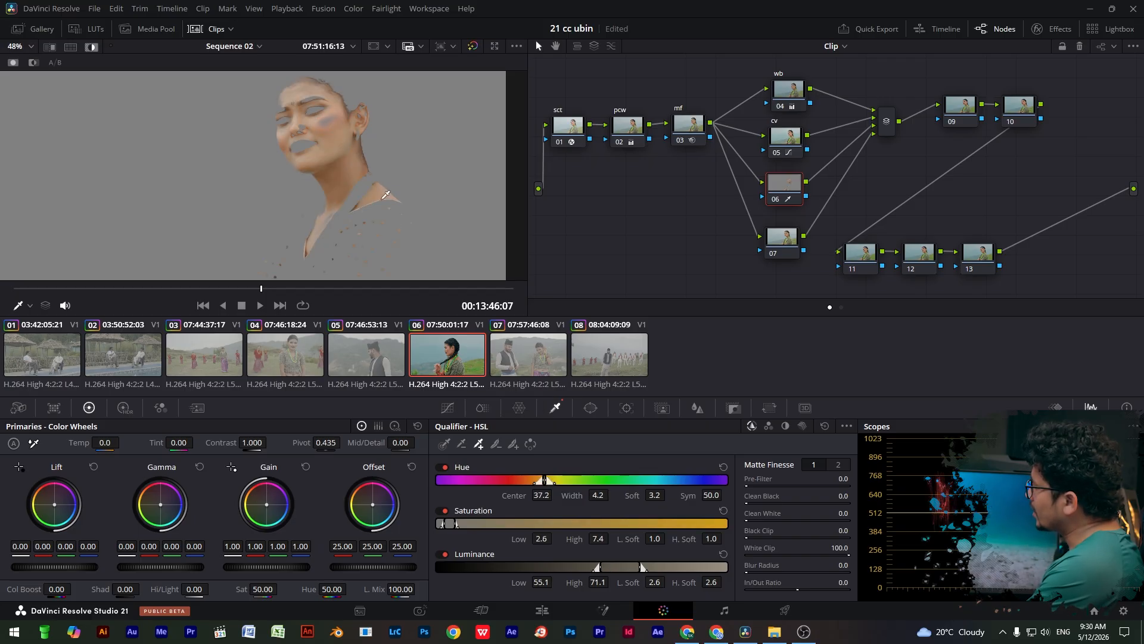
left_click_drag(387, 194, 382, 188)
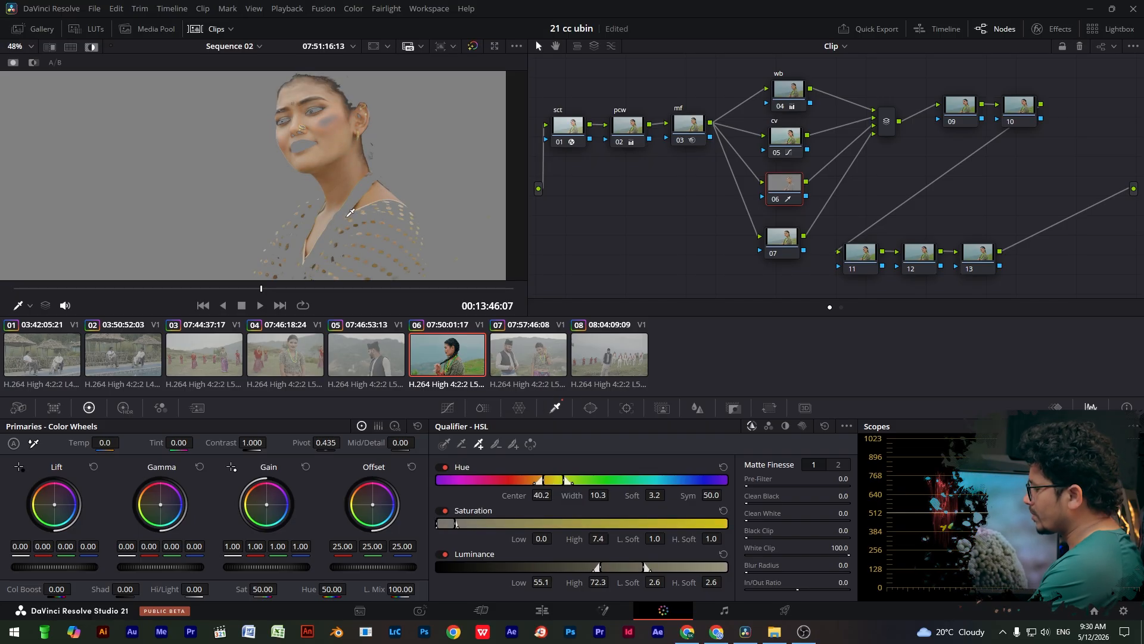
key("ctrl+z")
key("ctrl+z")
- Add the woman's neck, cheek, eye area, lips and forehead to node 06's skin selection
left_click(347, 164)
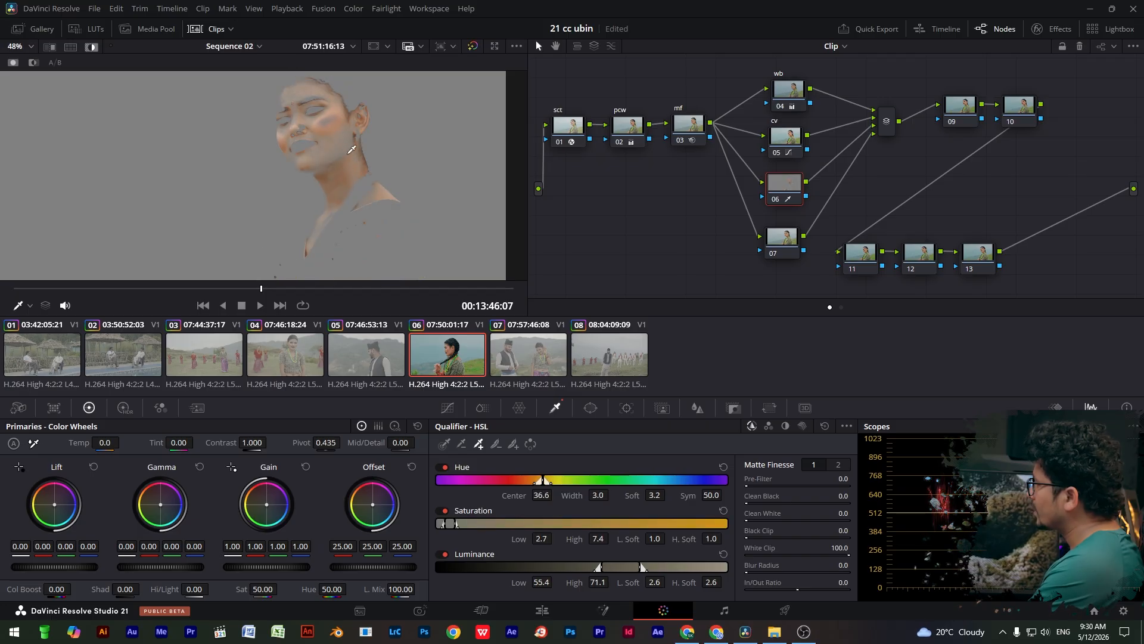
left_click(334, 113)
left_click(300, 91)
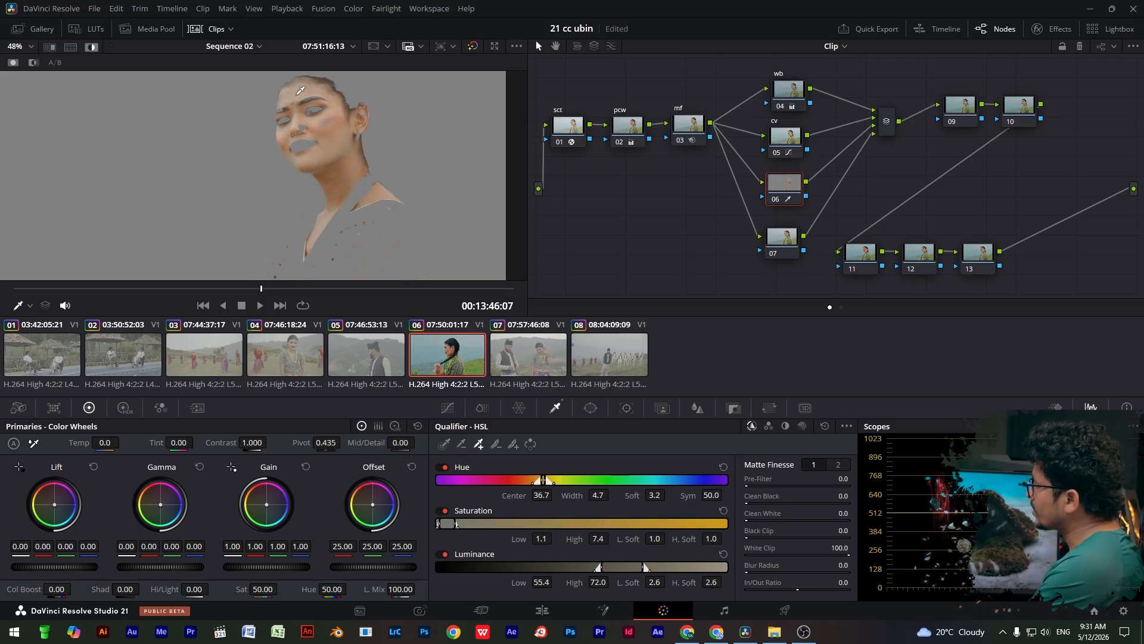
left_click(334, 114)
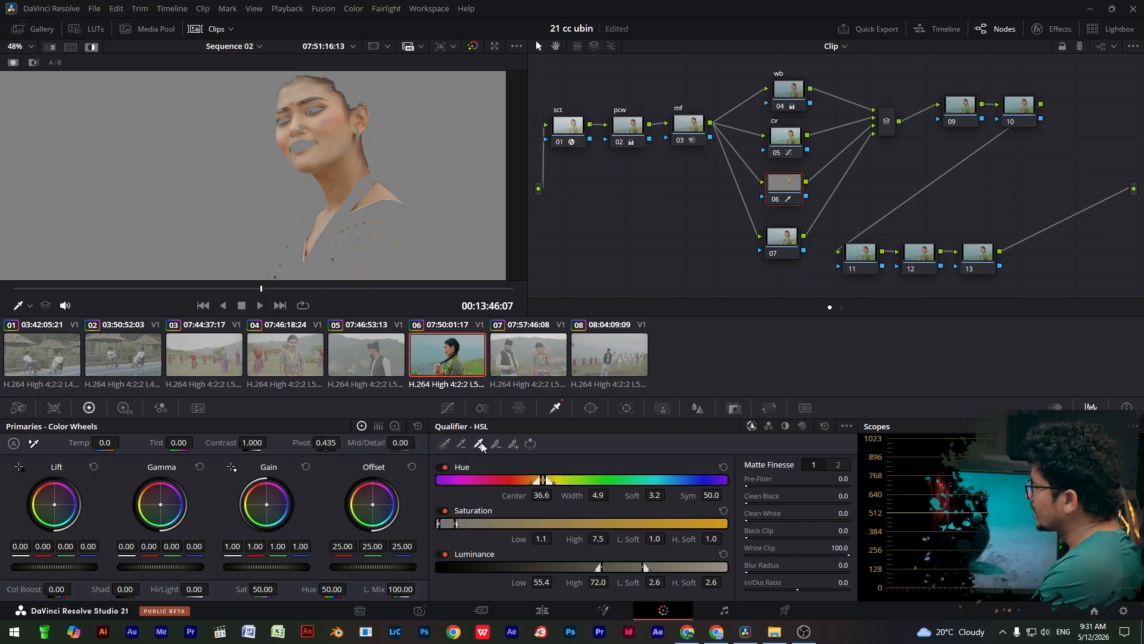
left_click(354, 162)
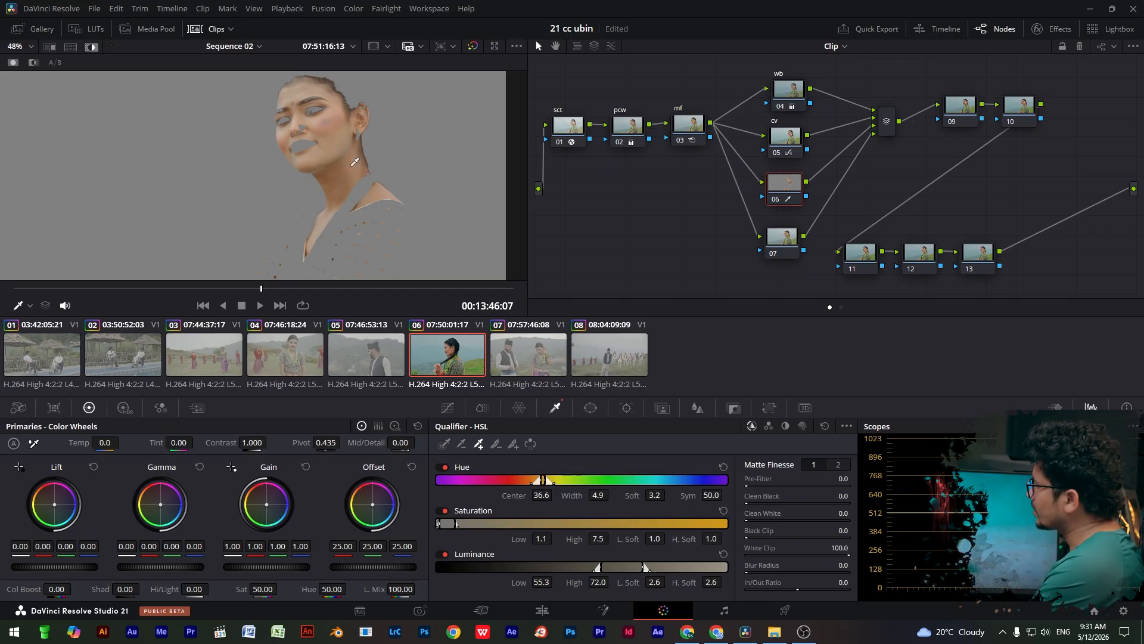
left_click(310, 139)
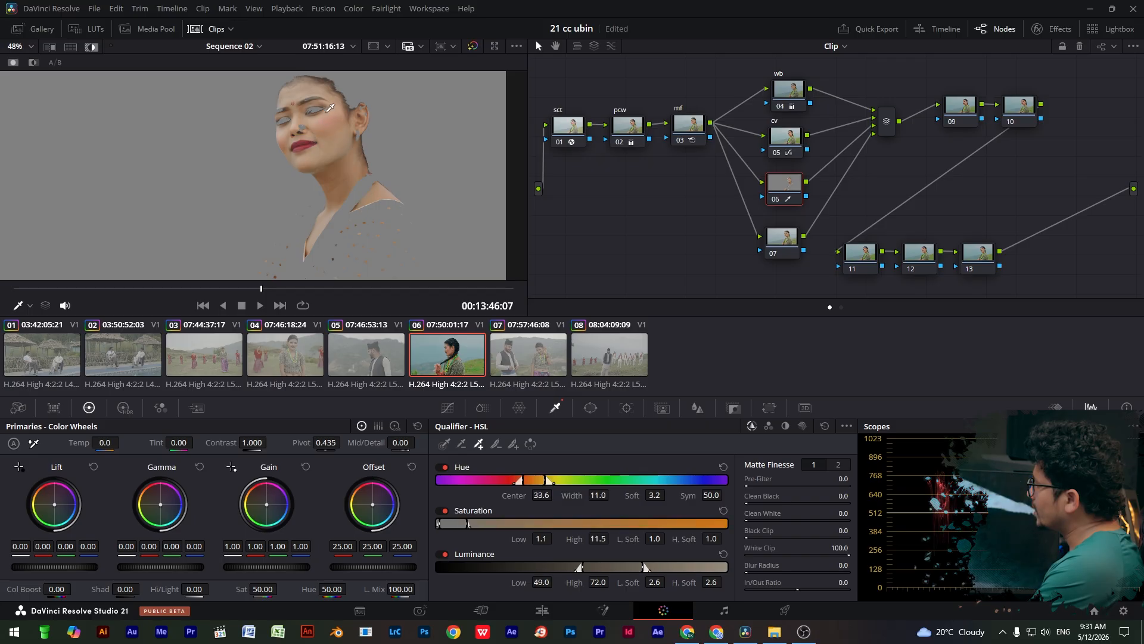
left_click(302, 97)
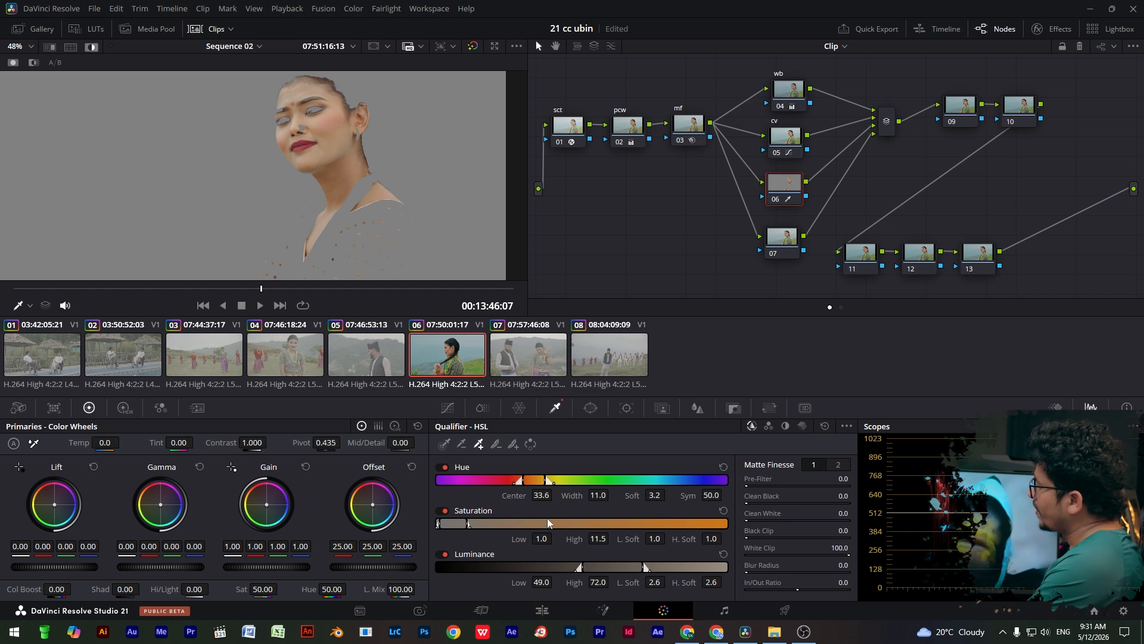
- Set node 06's qualifier to hue width 11.6 and soft 4.5, saturation 0.3–9.8 with soft 3.2/1.8, and luminance low 49.2 with low soft 4.8
left_click_drag(544, 497, 726, 495)
left_click_drag(546, 542, 719, 538)
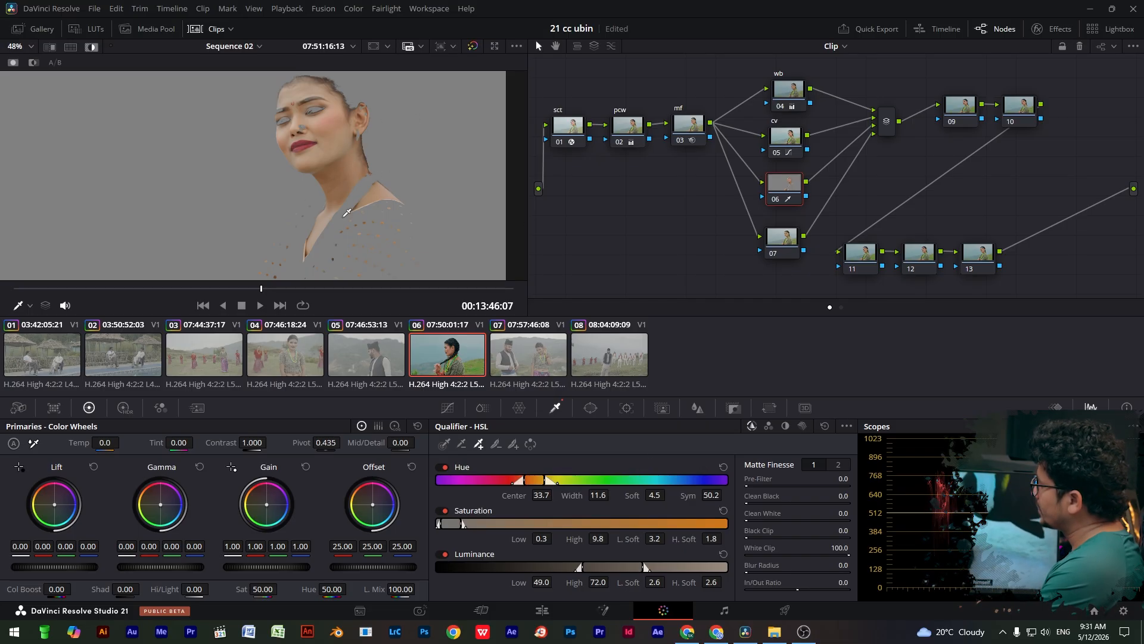
left_click_drag(543, 583, 556, 582)
left_click_drag(650, 583, 663, 581)
- Refine the skin matte with blur radius 41.0, denoise 16.2, pre-filter 6.3 and clean black 5.2
left_click_drag(746, 571, 789, 571)
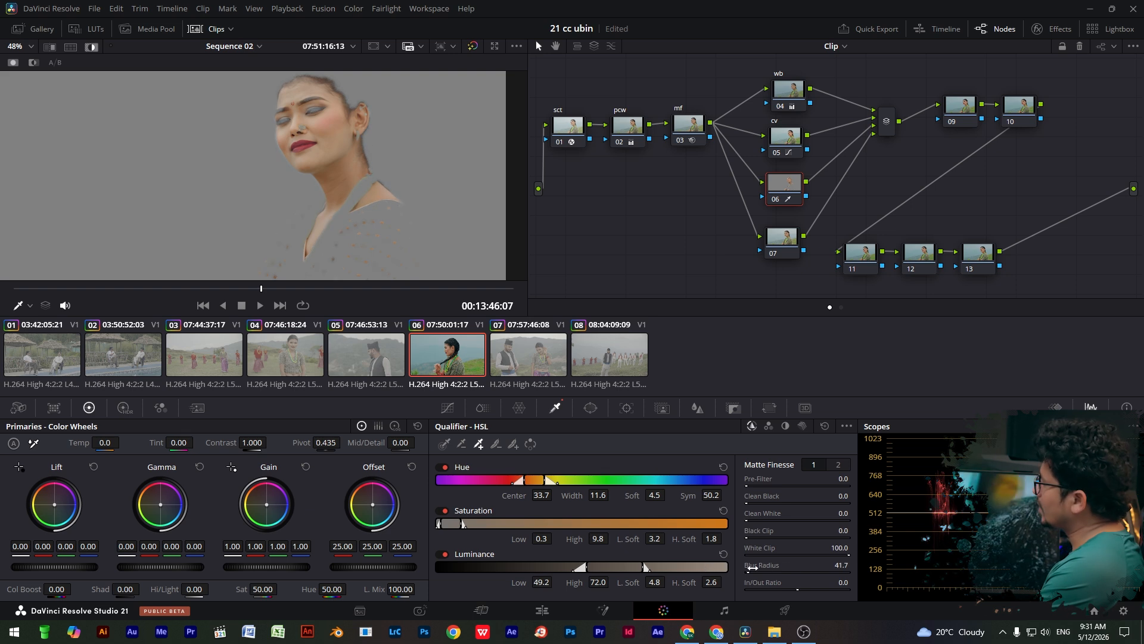
left_click_drag(755, 572, 754, 572)
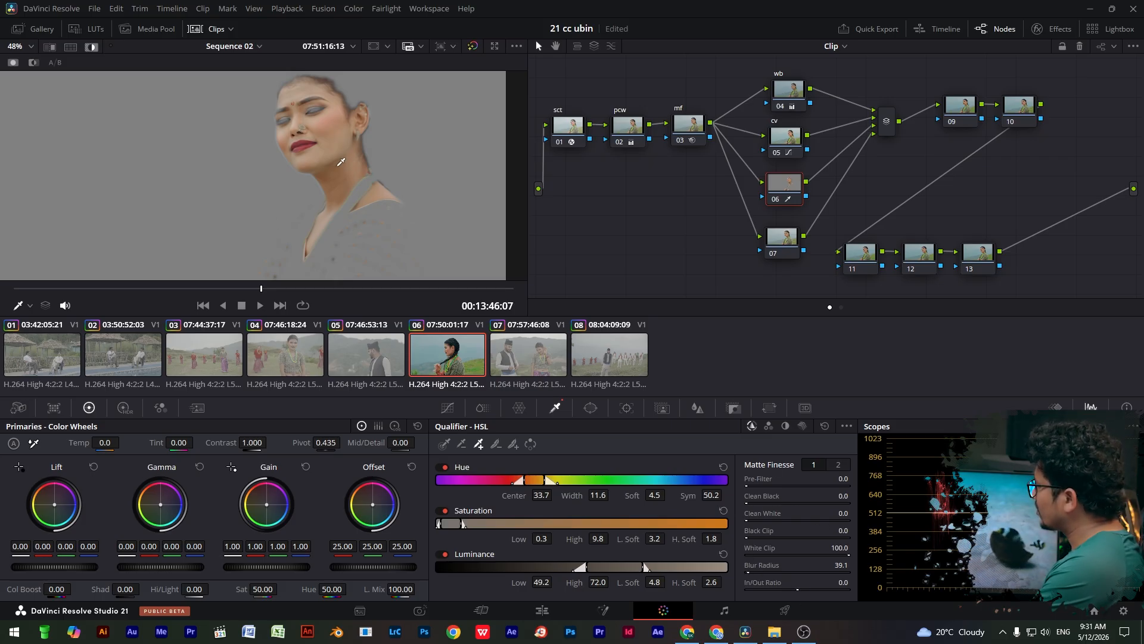
left_click_drag(757, 572, 850, 422)
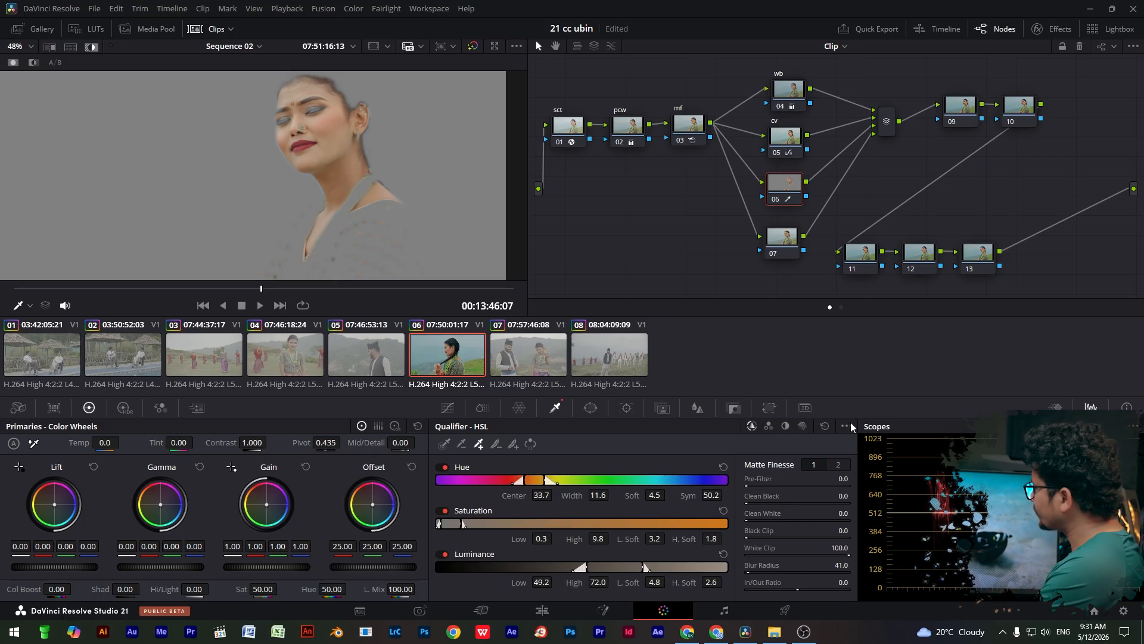
left_click(838, 465)
mouse_move(772, 516)
left_mouse_down()
mouse_move(788, 517)
mouse_move(762, 521)
left_mouse_up()
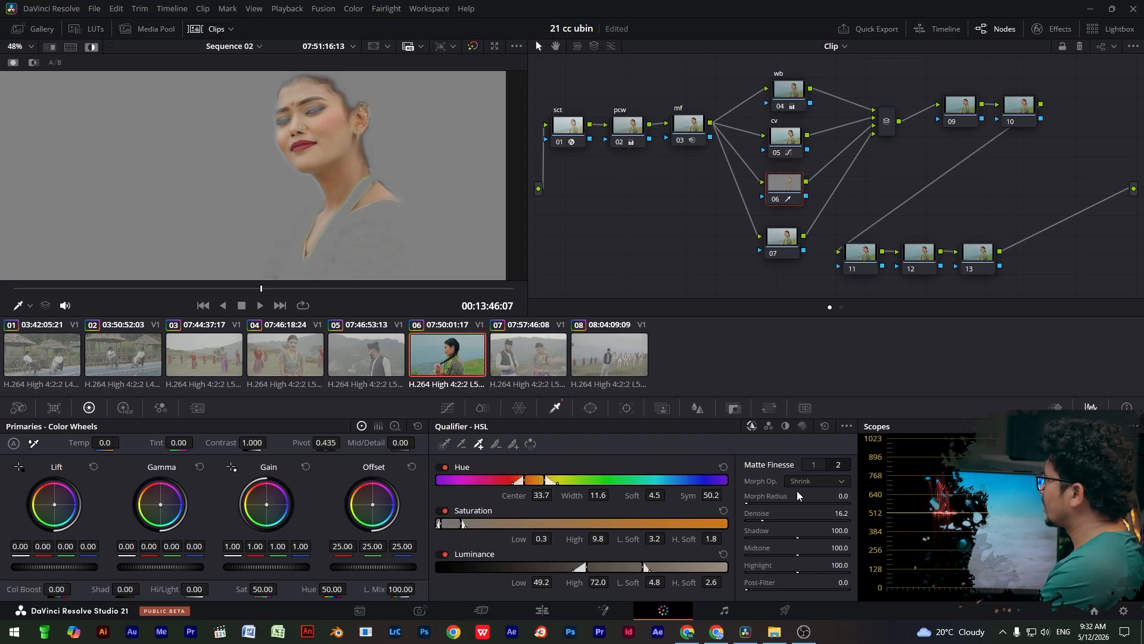
left_click(812, 465)
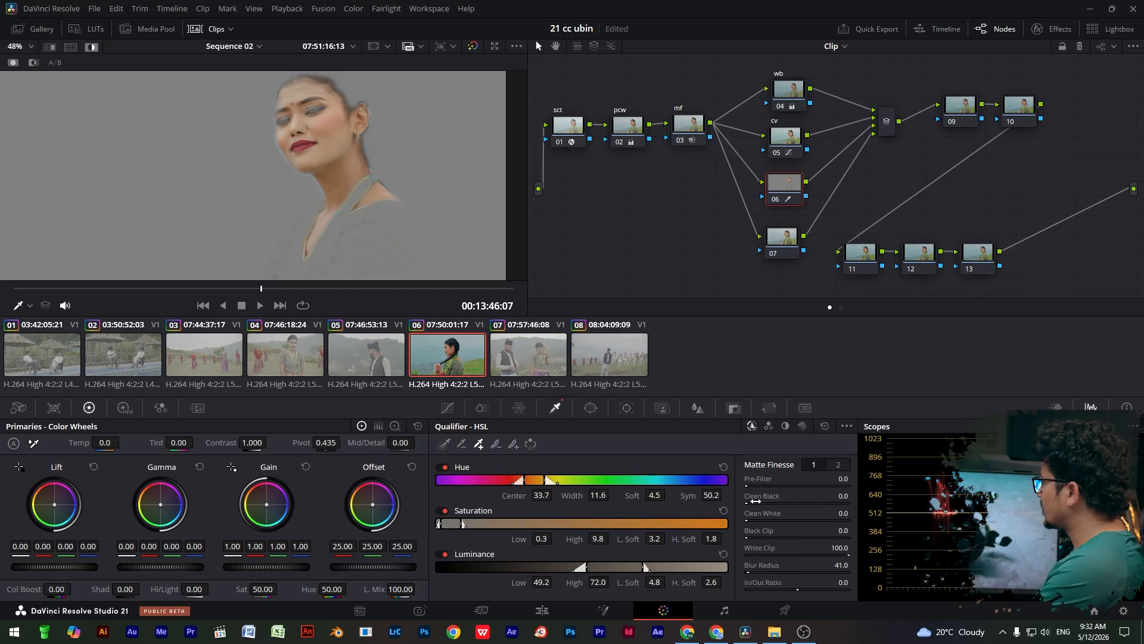
left_click_drag(751, 485, 753, 502)
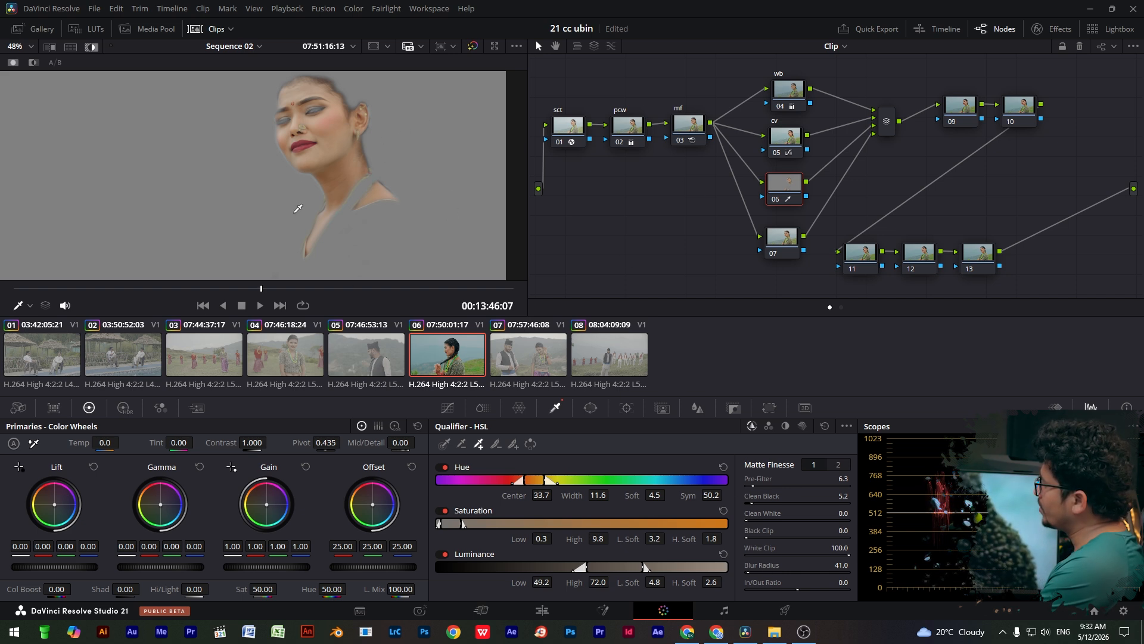
scroll(386, 155, "down", 4)
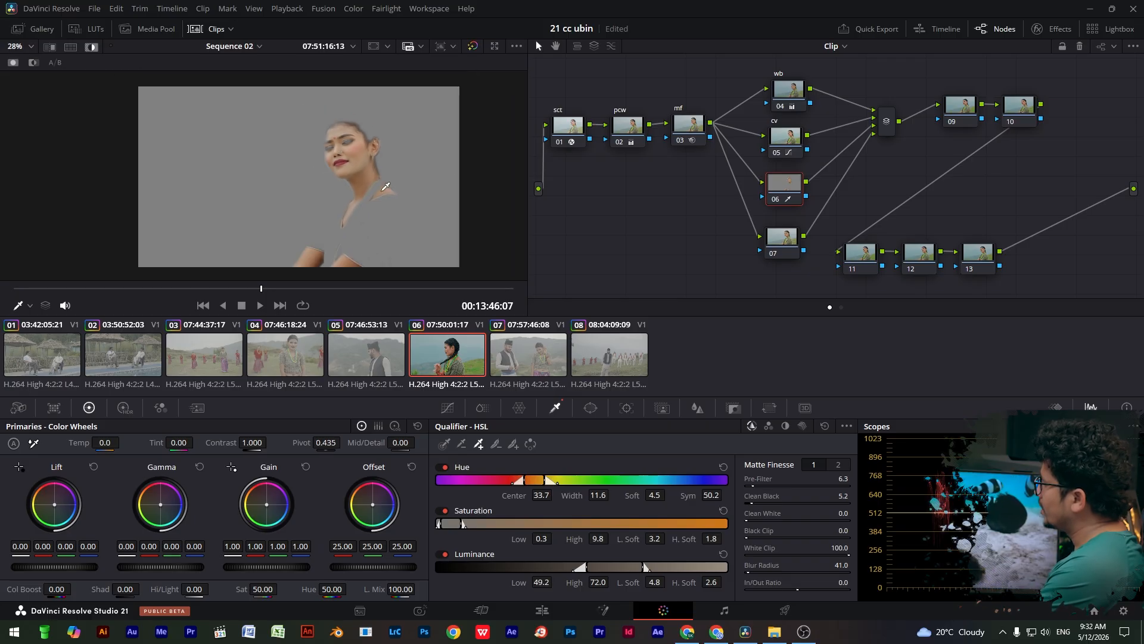
scroll(380, 192, "up", 1)
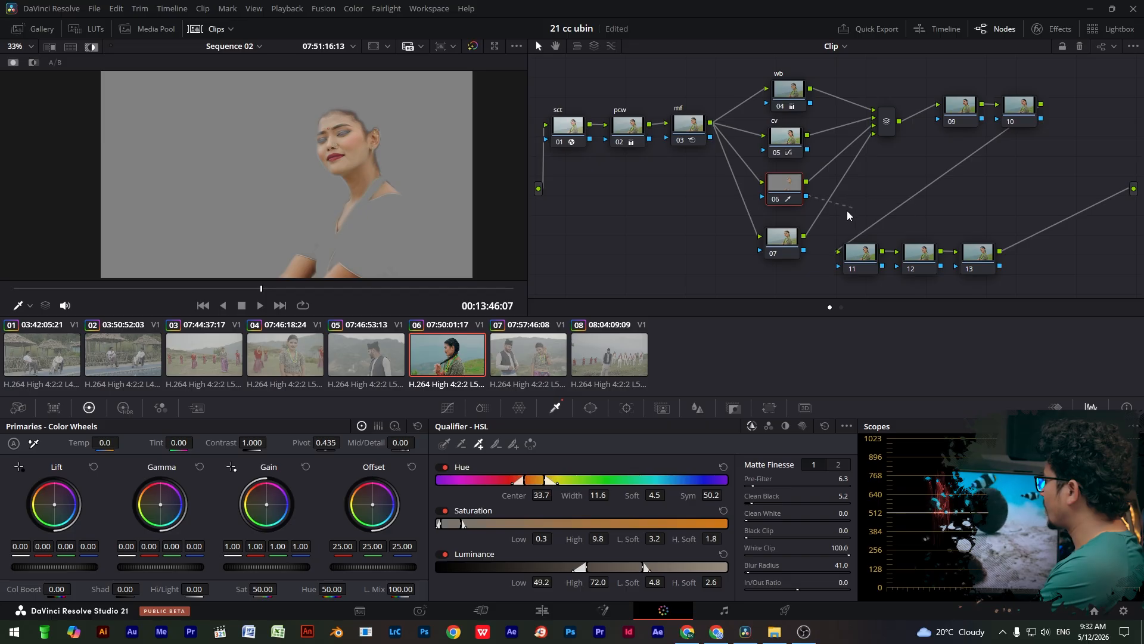
- Link node 06's key output to node 07's key input and invert the key input on node 07
left_click(782, 242)
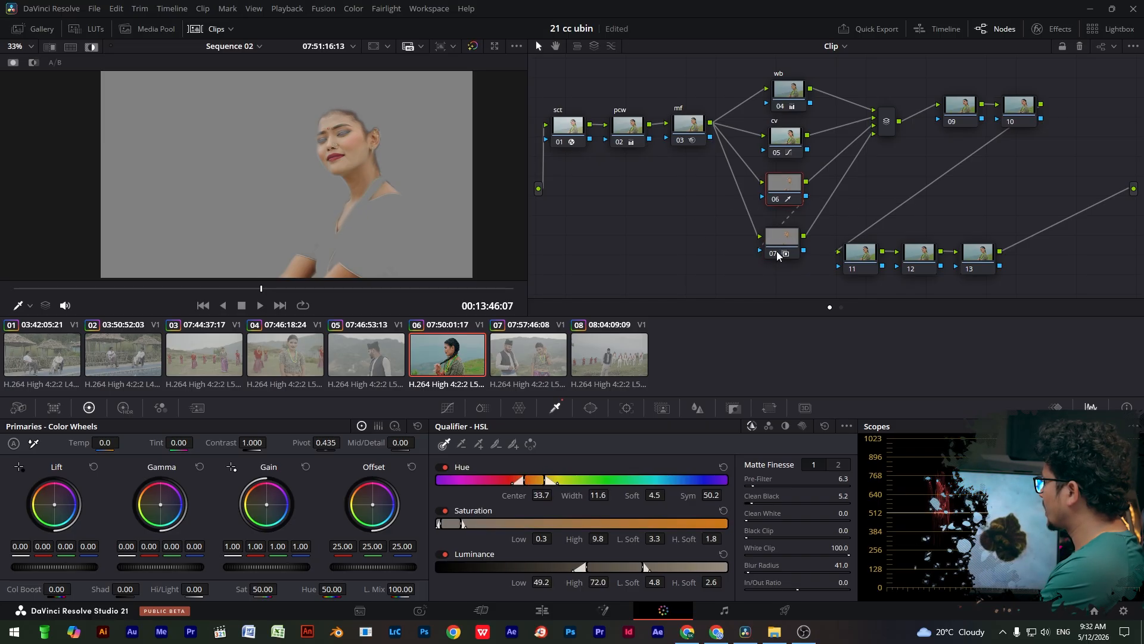
left_click(788, 186)
left_click(782, 242)
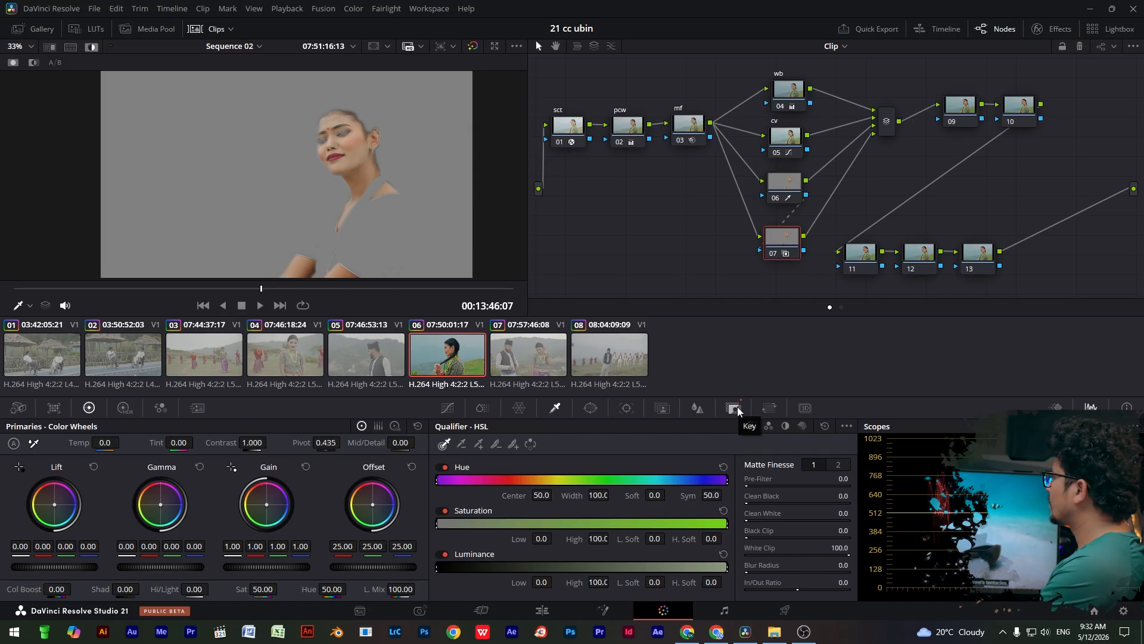
left_click(738, 410)
left_click(821, 442)
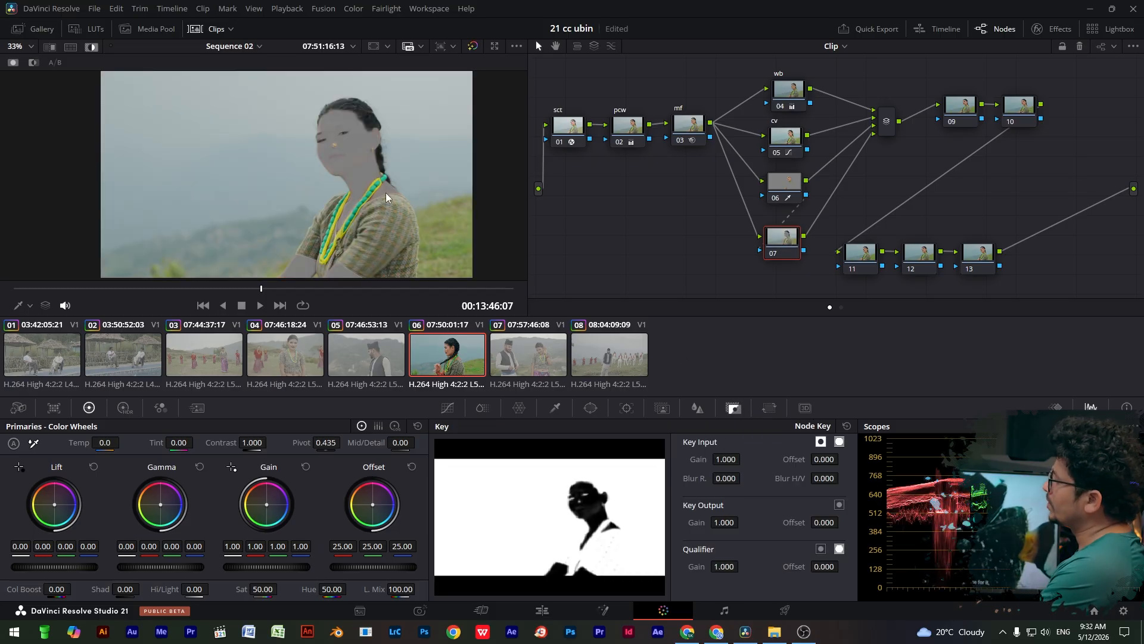
- Turn off the highlight view, set Mid/Detail to -24.00 on node 06 and check the skin in full screen
left_click(787, 183)
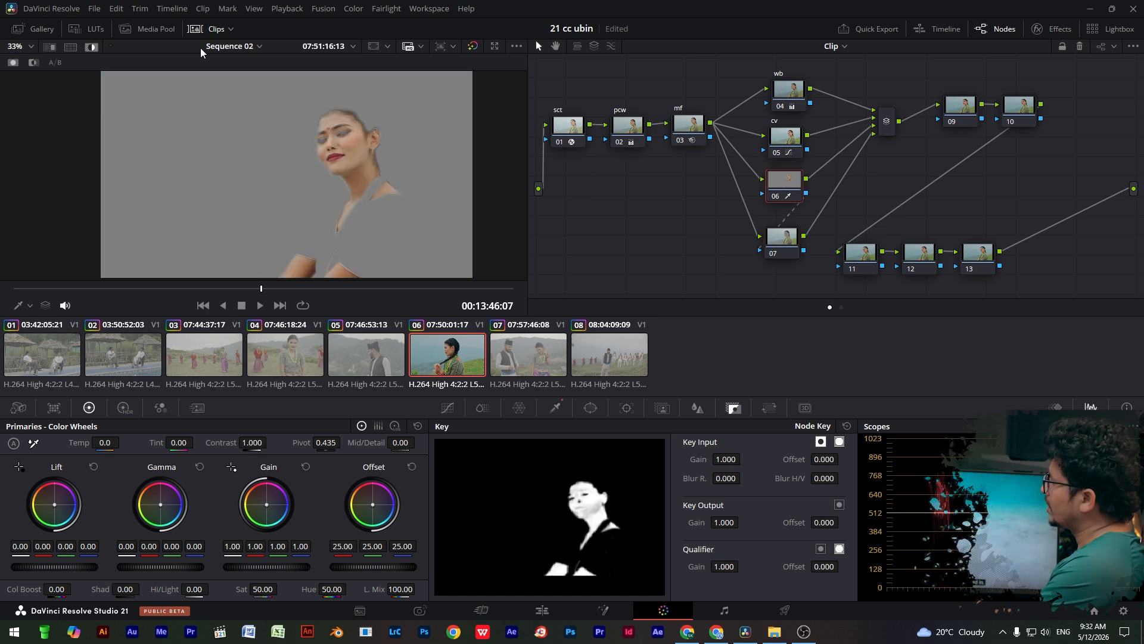
left_click(94, 47)
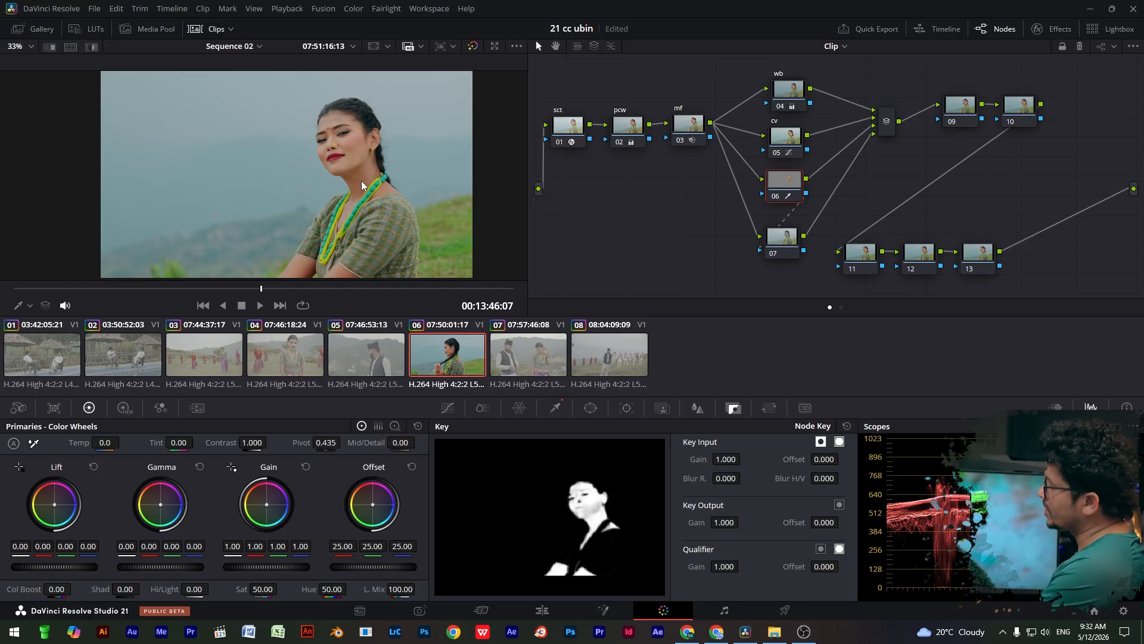
mouse_move(401, 442)
left_mouse_down()
mouse_move(376, 442)
mouse_move(430, 442)
mouse_move(385, 442)
left_mouse_up()
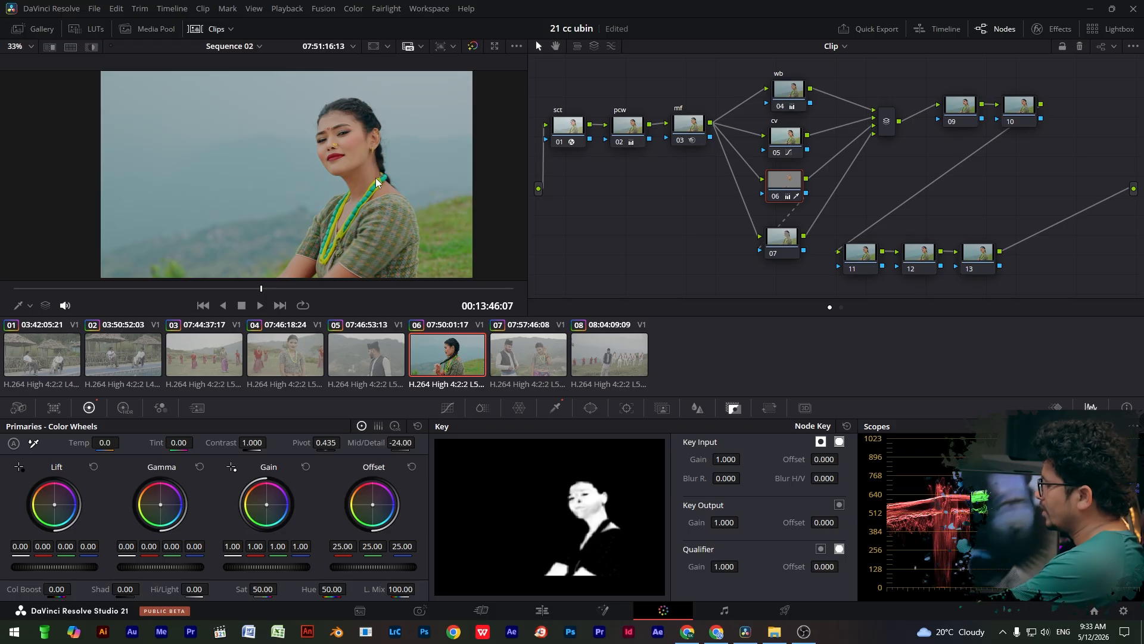
key("ctrl+f")
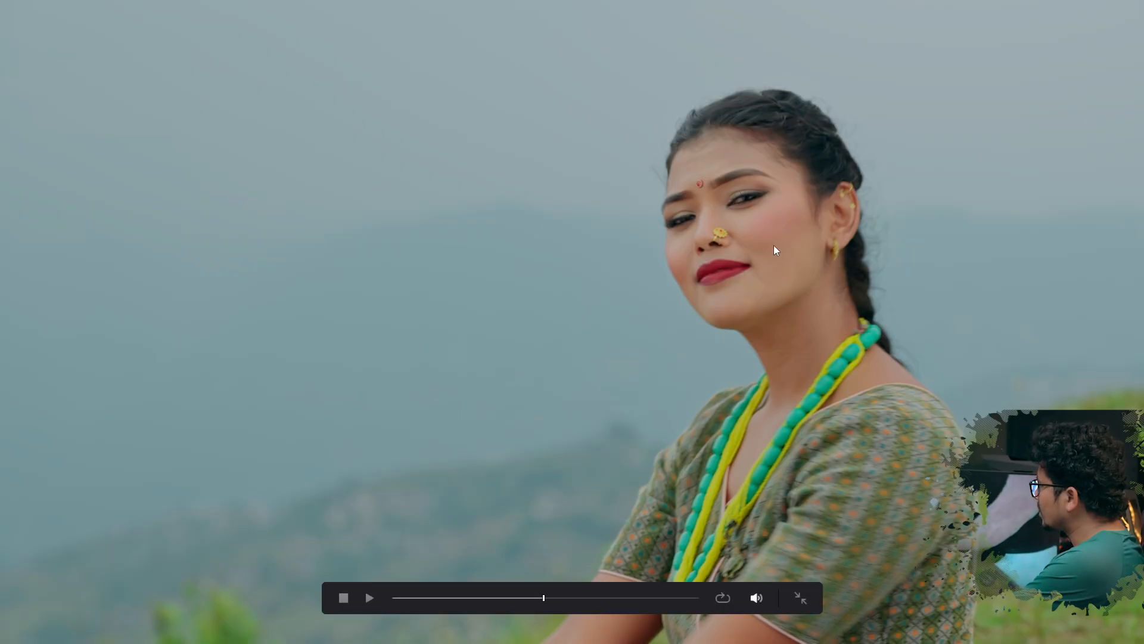
key("ctrl+f")
key("ctrl+f")
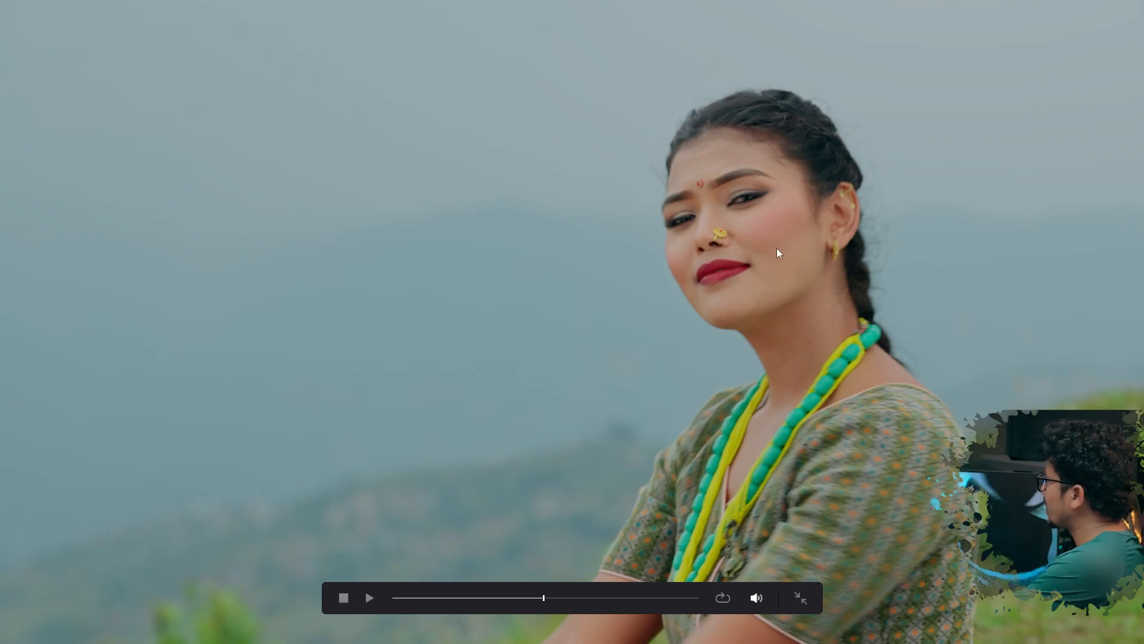
key("ctrl+f")
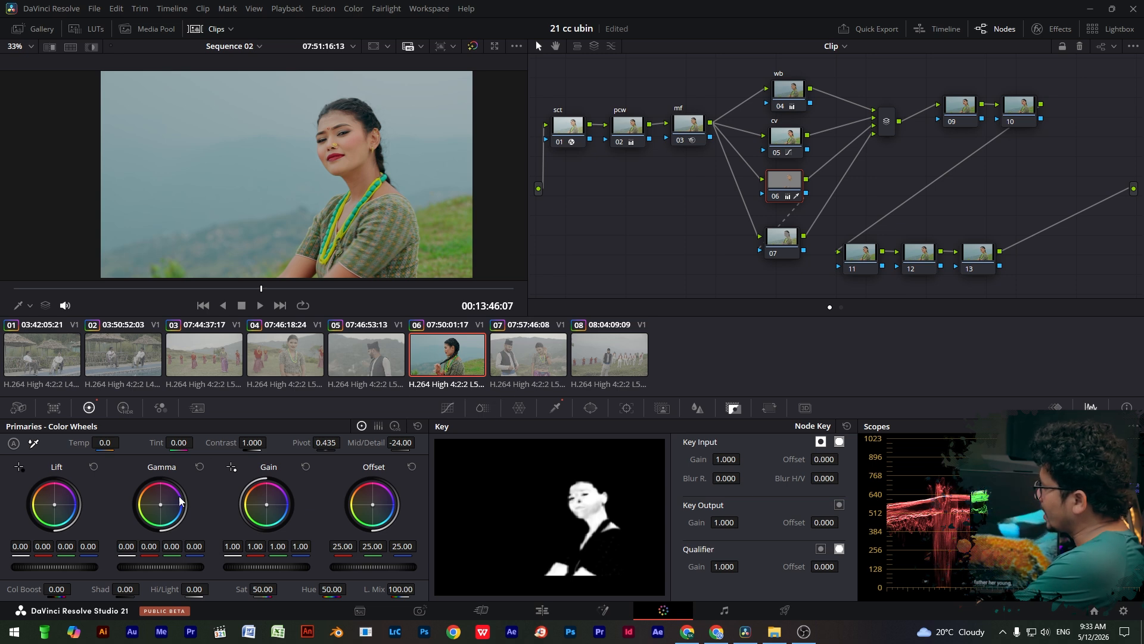
- Darken the skin on node 06 with a very slight lift reduction, gamma -0.01 and gain 0.98
left_click_drag(52, 566, 47, 566)
left_click_drag(153, 573, 149, 572)
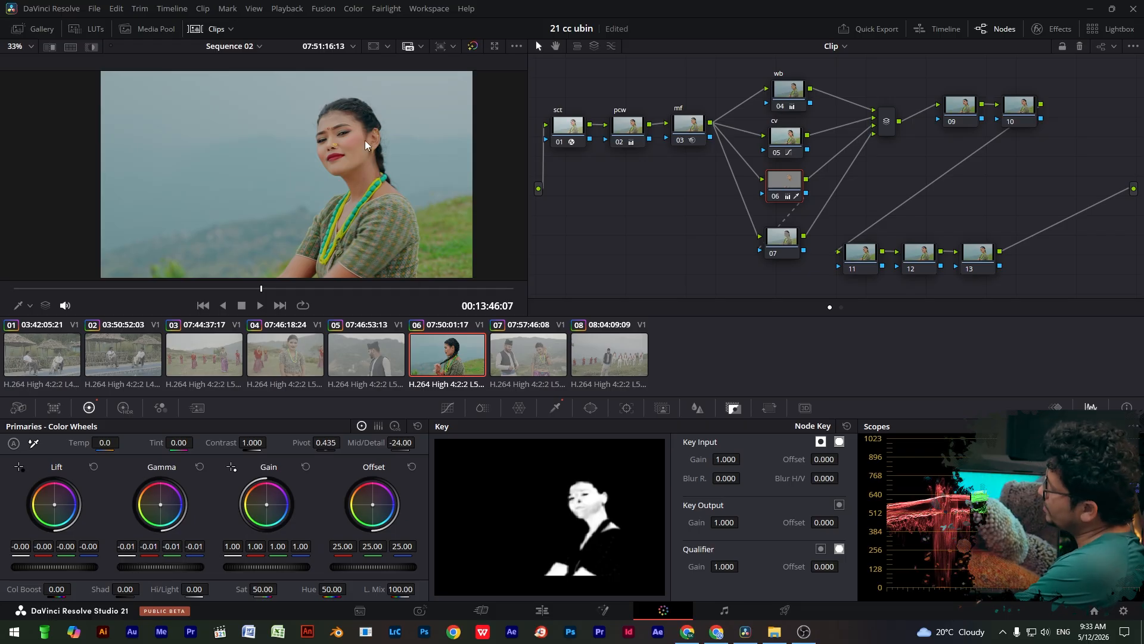
left_click_drag(260, 566, 254, 566)
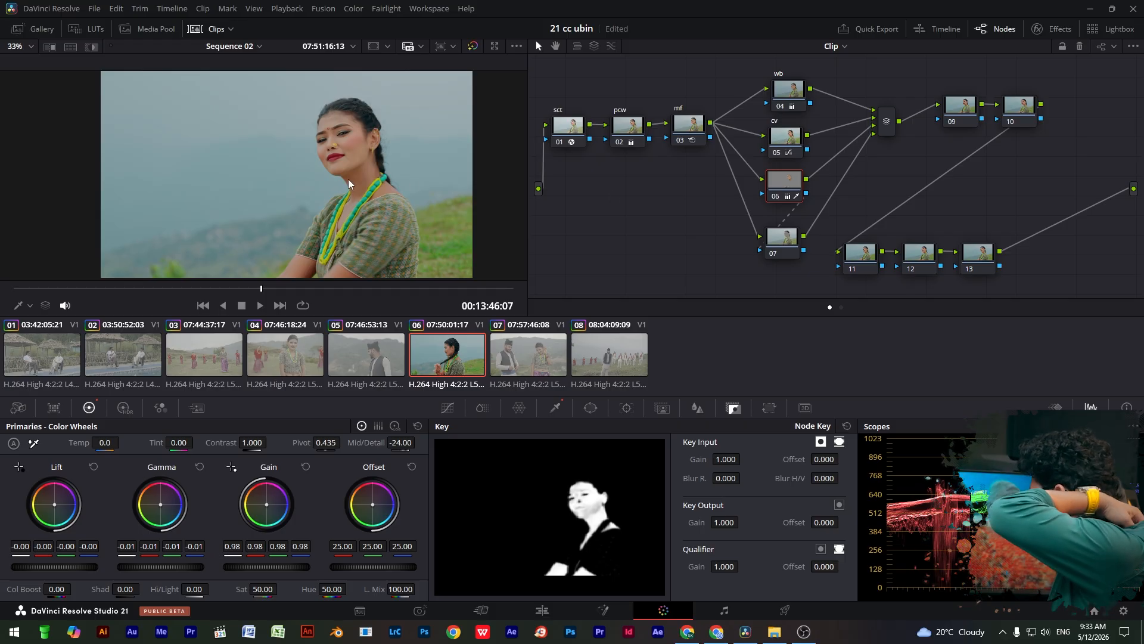
- Tint the skin highlights on node 06 with the log wheels, setting Highlights red to 0.02 and blue to 0.03
left_click(394, 425)
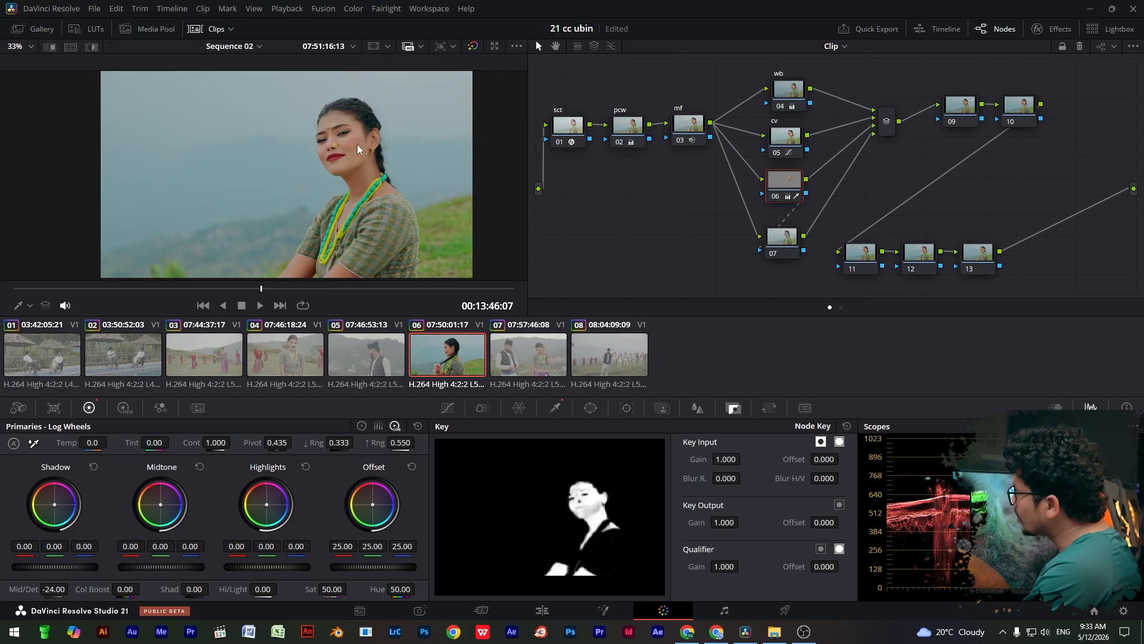
left_click_drag(236, 547, 241, 547)
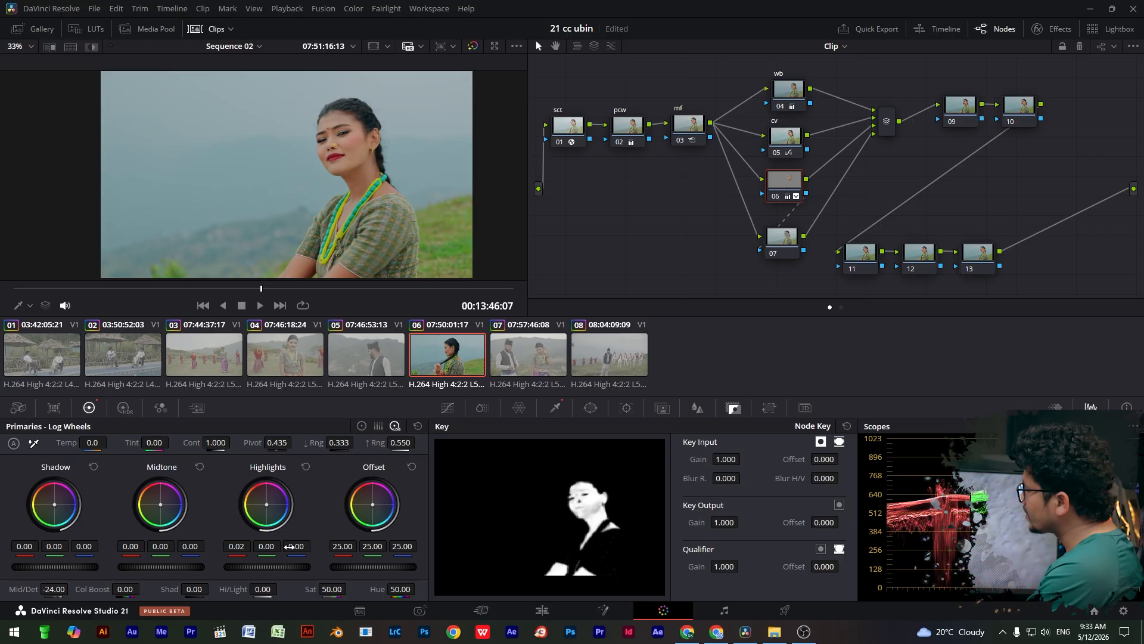
left_click_drag(418, 250, 421, 251)
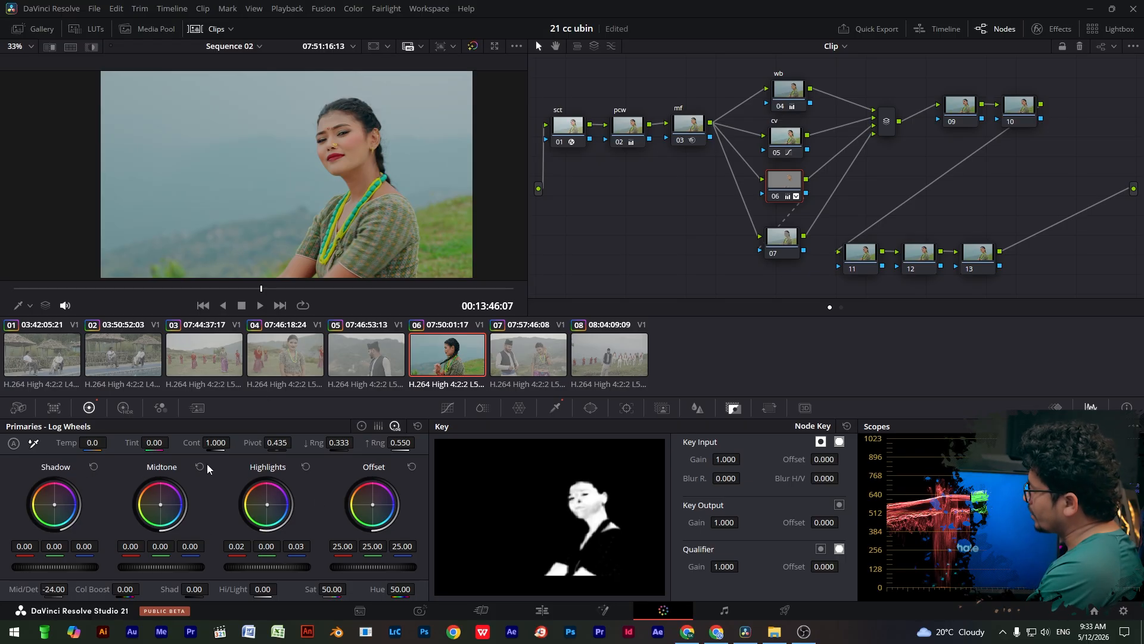
- Darken everything outside the skin on node 07 with lift -0.05, gamma -0.02 and gain 0.98
left_click(362, 426)
left_click(799, 242)
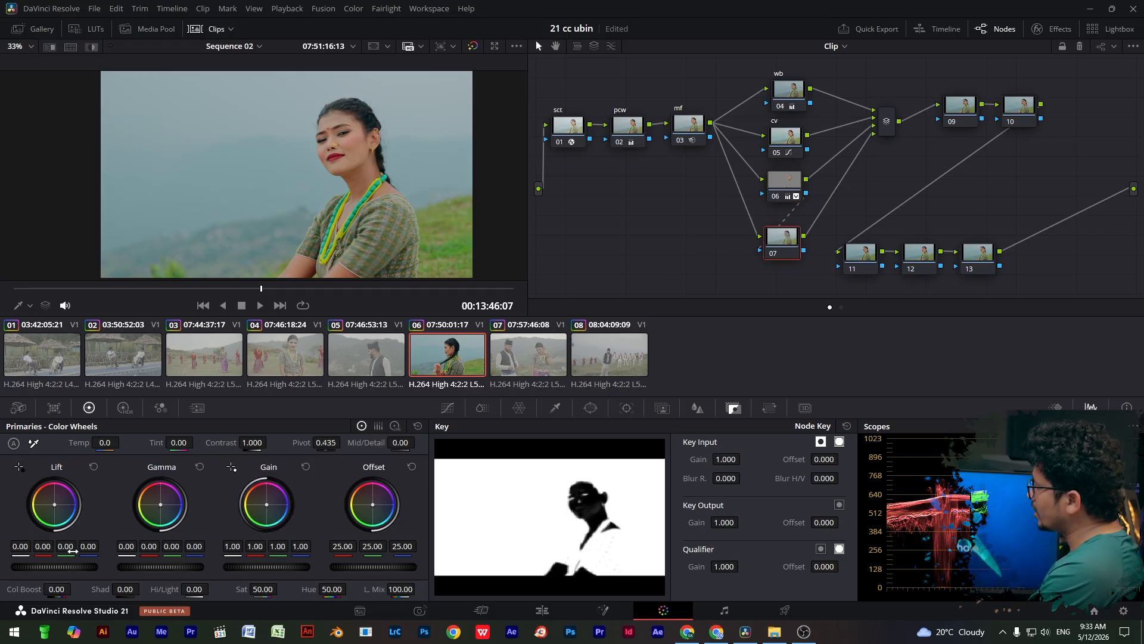
left_click_drag(54, 566, 37, 567)
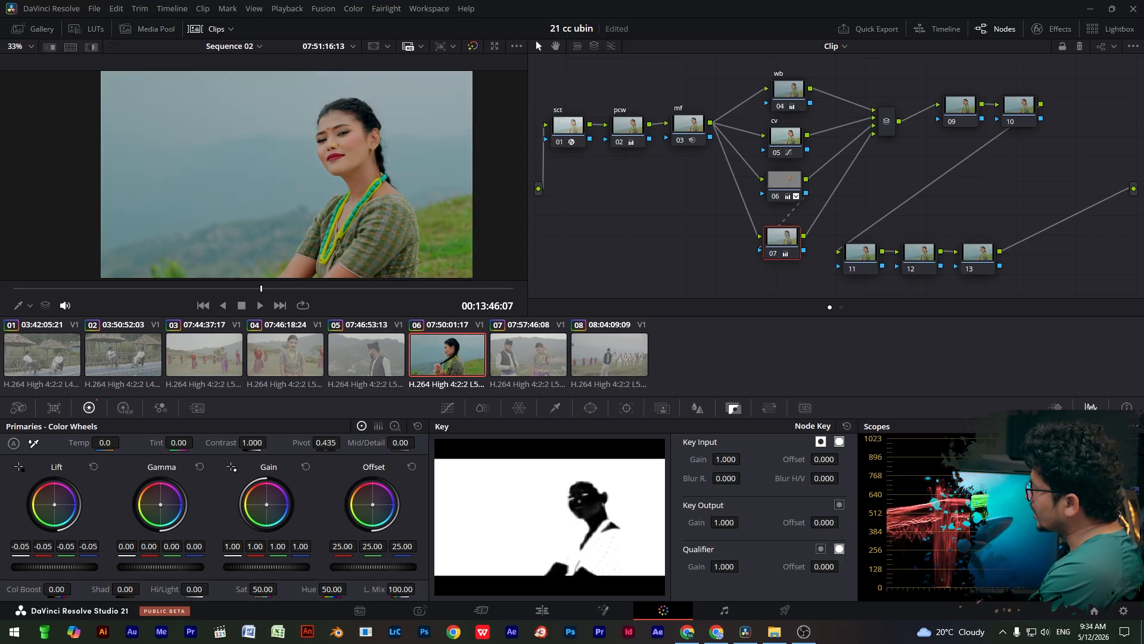
left_click_drag(173, 571, 157, 571)
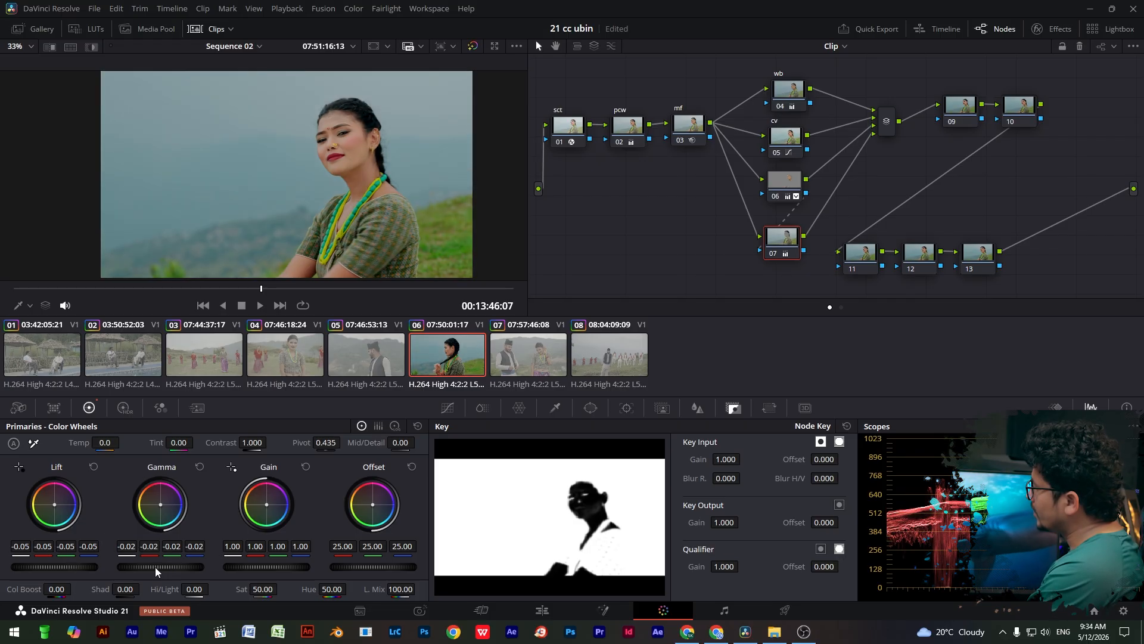
left_click_drag(271, 571, 257, 571)
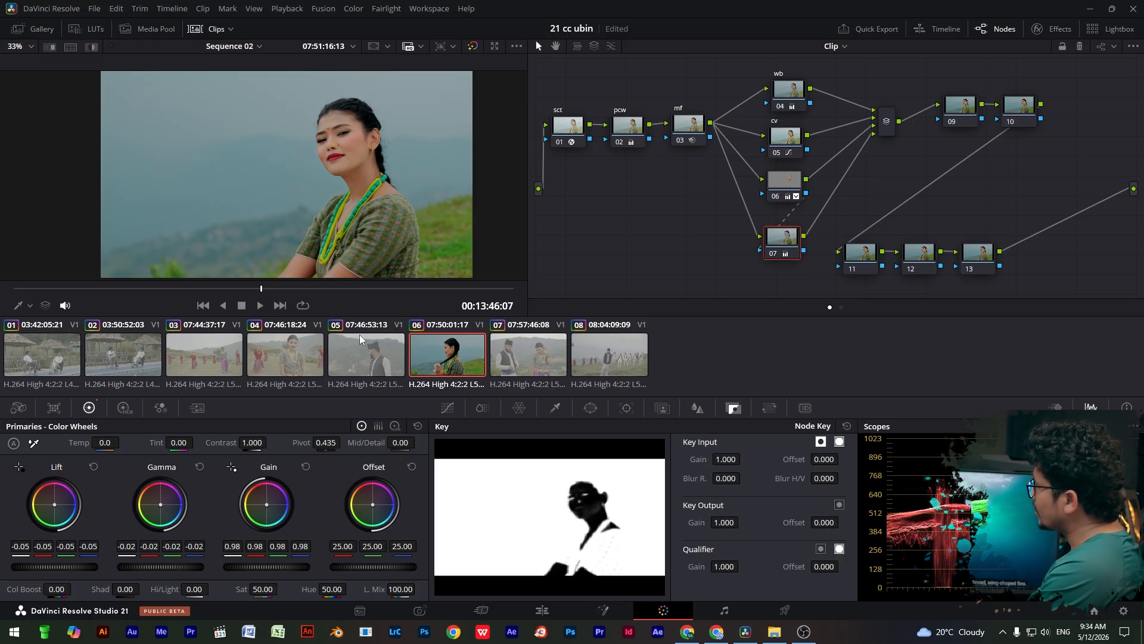
- Tint node 07 with the log wheels, Highlights -0.22/0.05/0.15 and Shadow -0.07/0.04/-0.10, and check the image in full screen
left_click(395, 426)
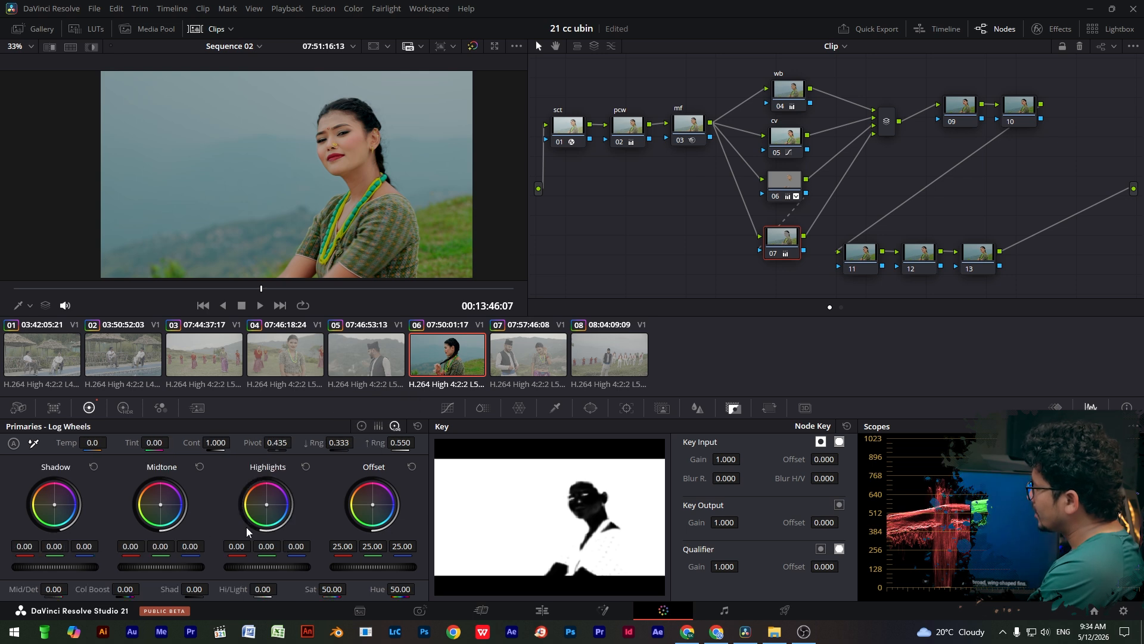
left_click_drag(267, 506, 269, 508)
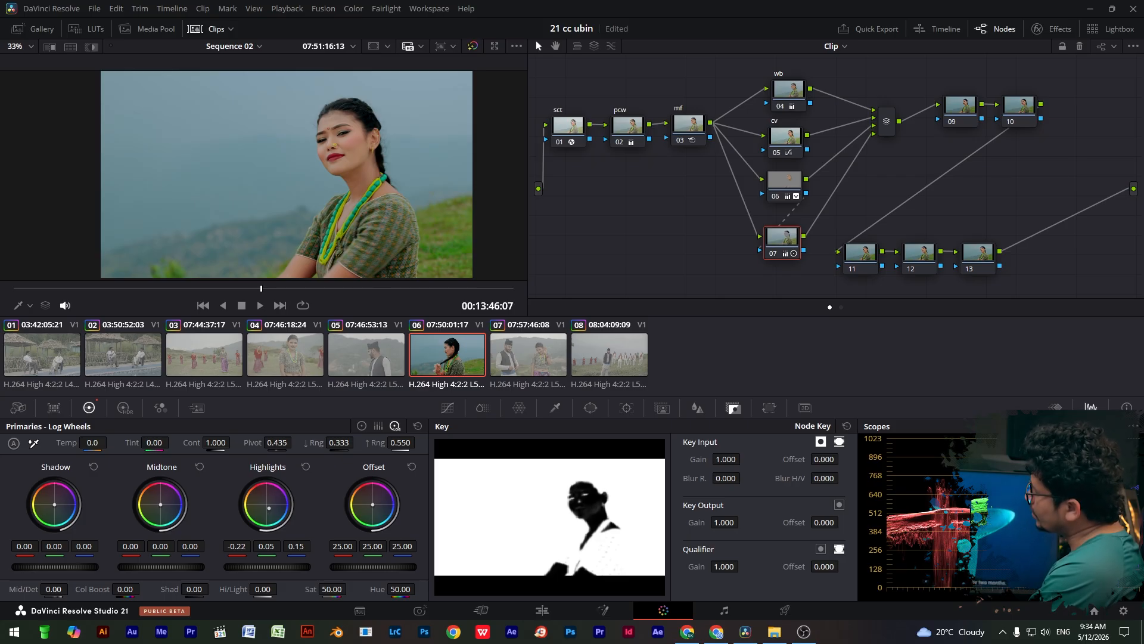
left_click_drag(55, 504, 53, 506)
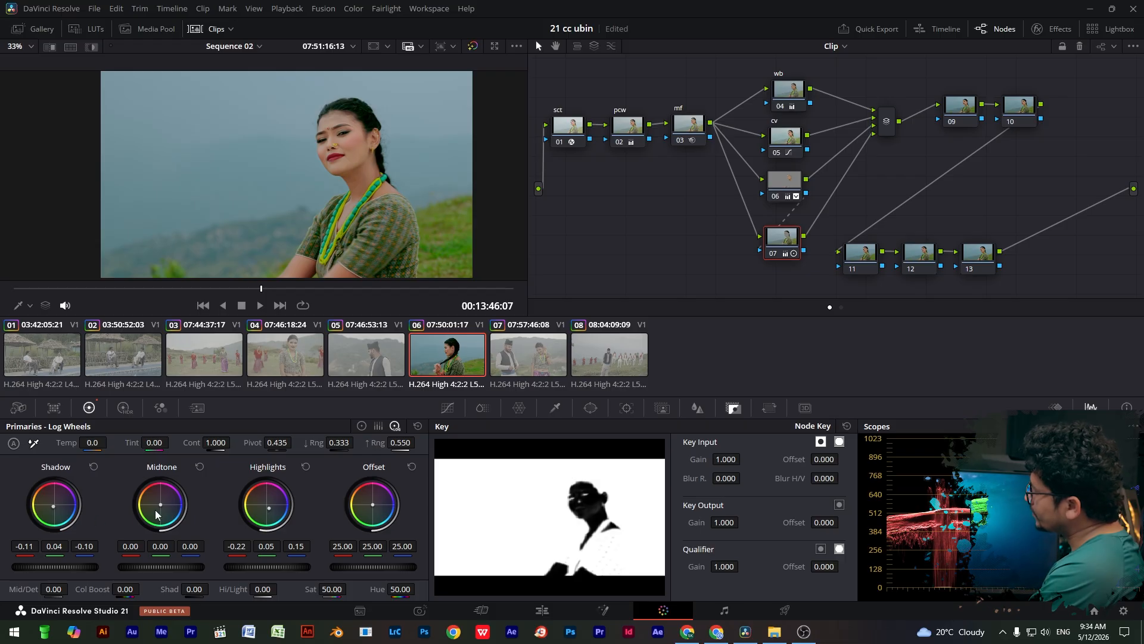
left_click_drag(29, 544, 26, 543)
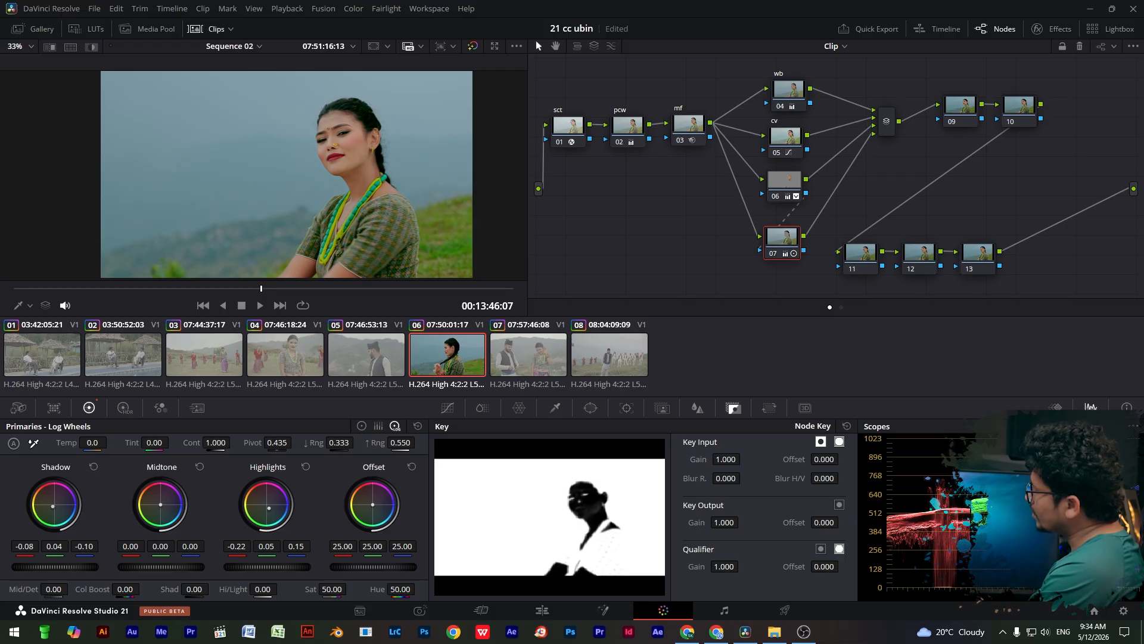
scroll(365, 160, "up", 2)
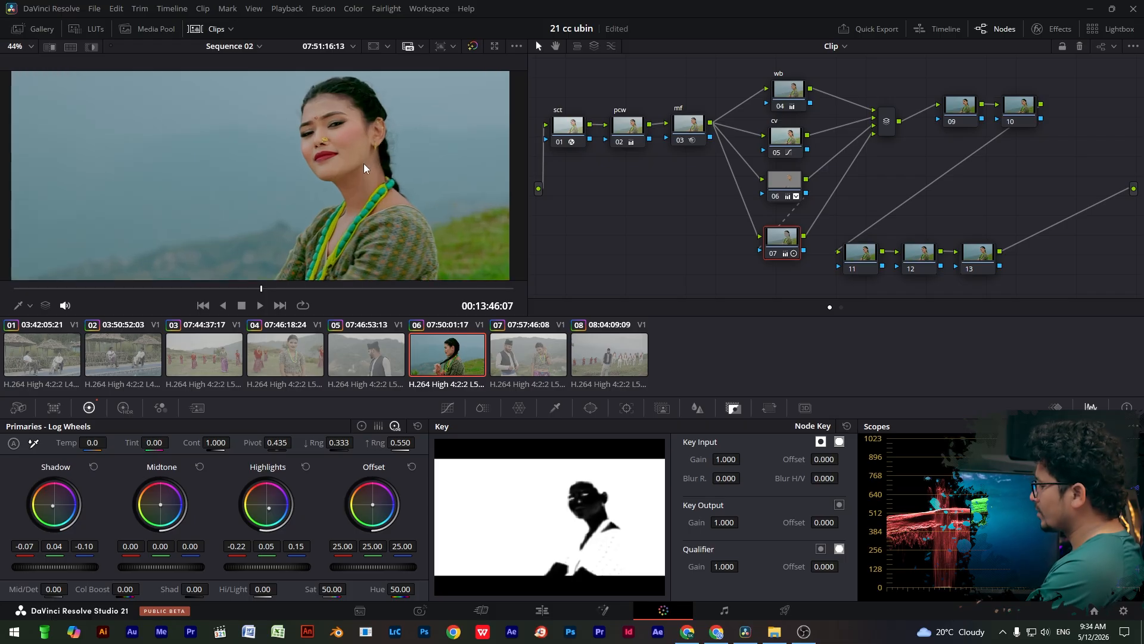
key("ctrl+f")
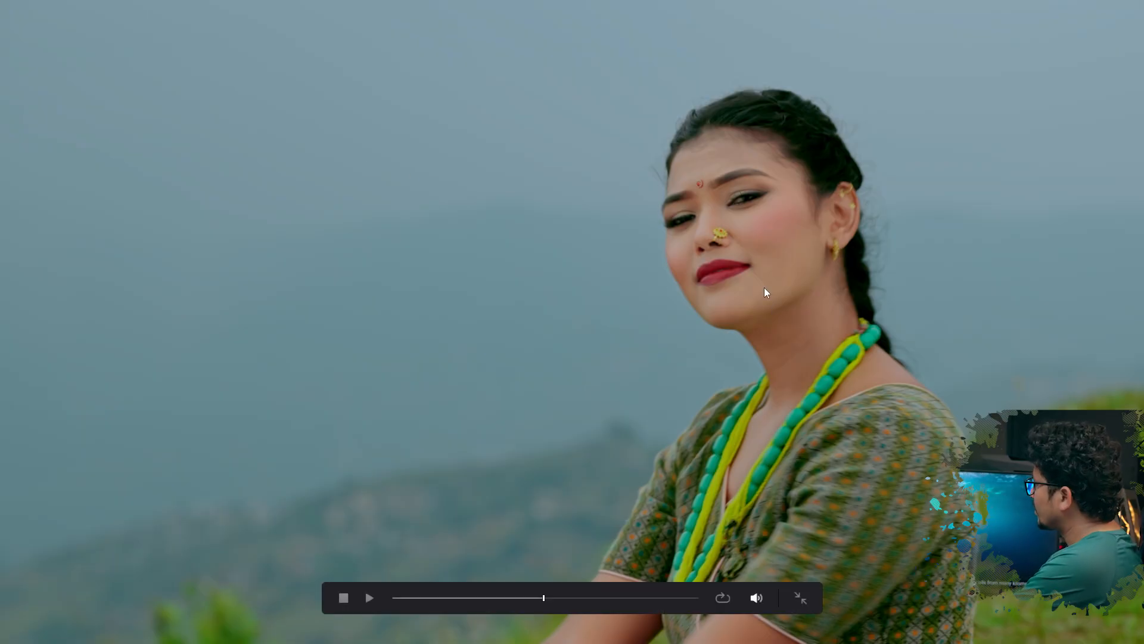
key("Escape")
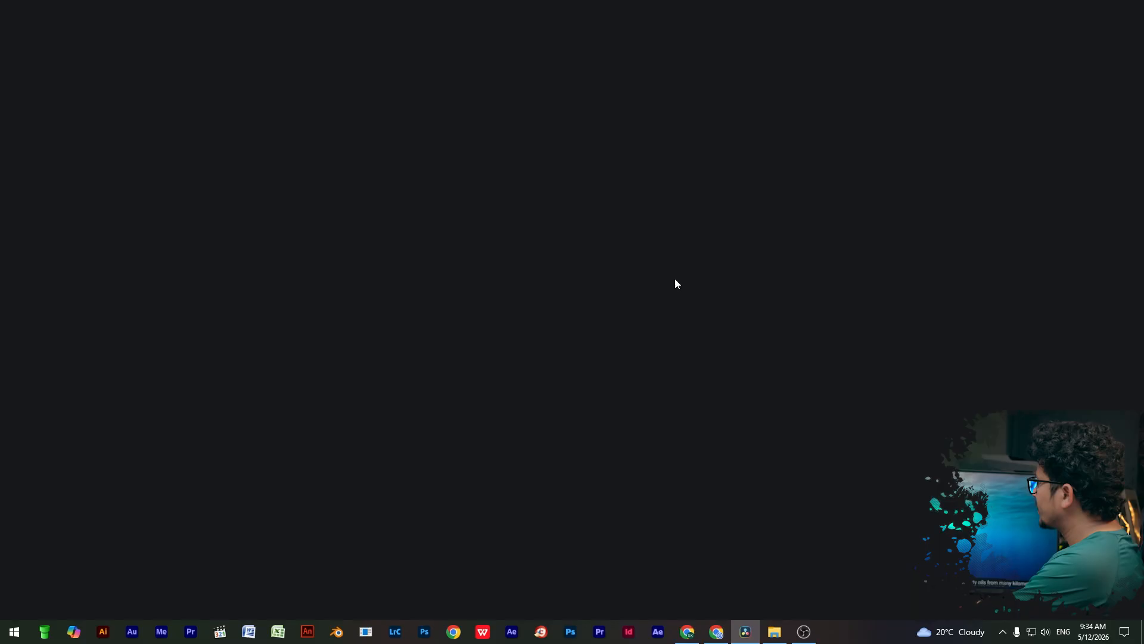
key("ctrl+f")
key("Escape")
- Rearrange the nodes after the parallel mixer and apply the Despill effect to node 09
left_click_drag(839, 227, 1048, 262)
left_click_drag(962, 110, 1009, 113)
left_click(946, 113)
left_click(1058, 28)
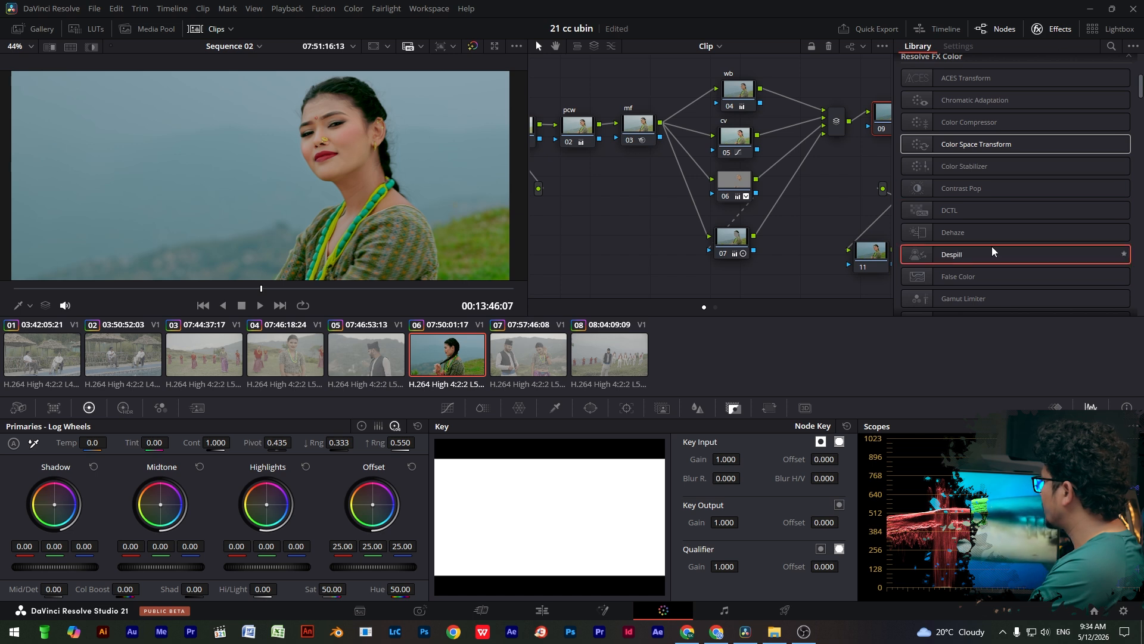
left_click_drag(963, 254, 882, 117)
scroll(463, 192, "down", 4)
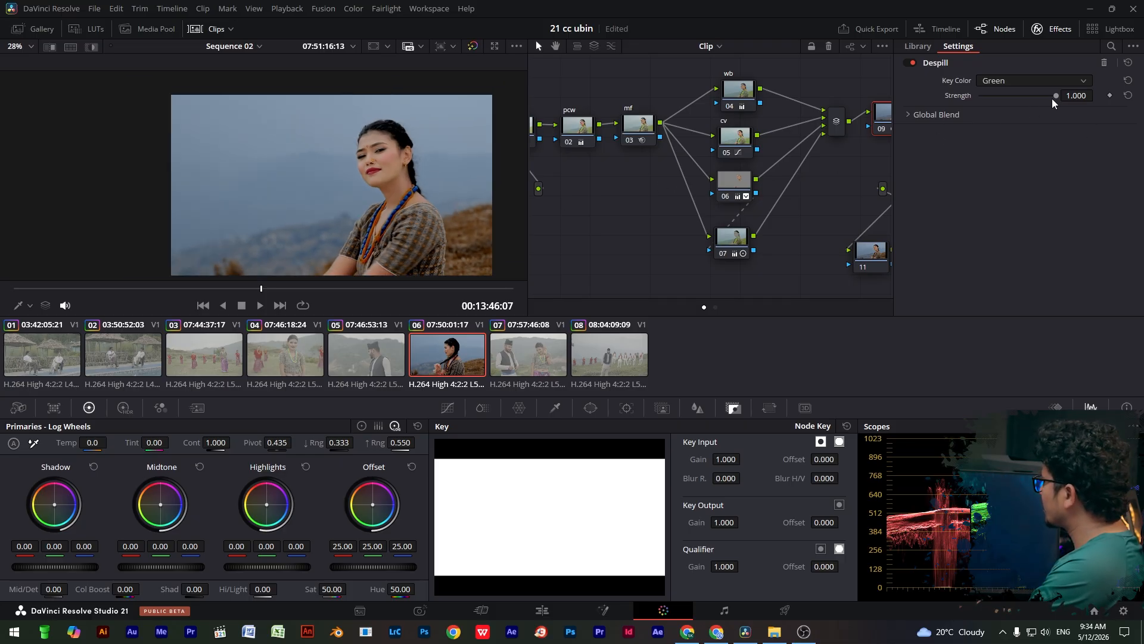
- Set the green Despill on node 09 to a strength of 0.519 and a global blend of 0.527
left_click_drag(1055, 96, 1009, 96)
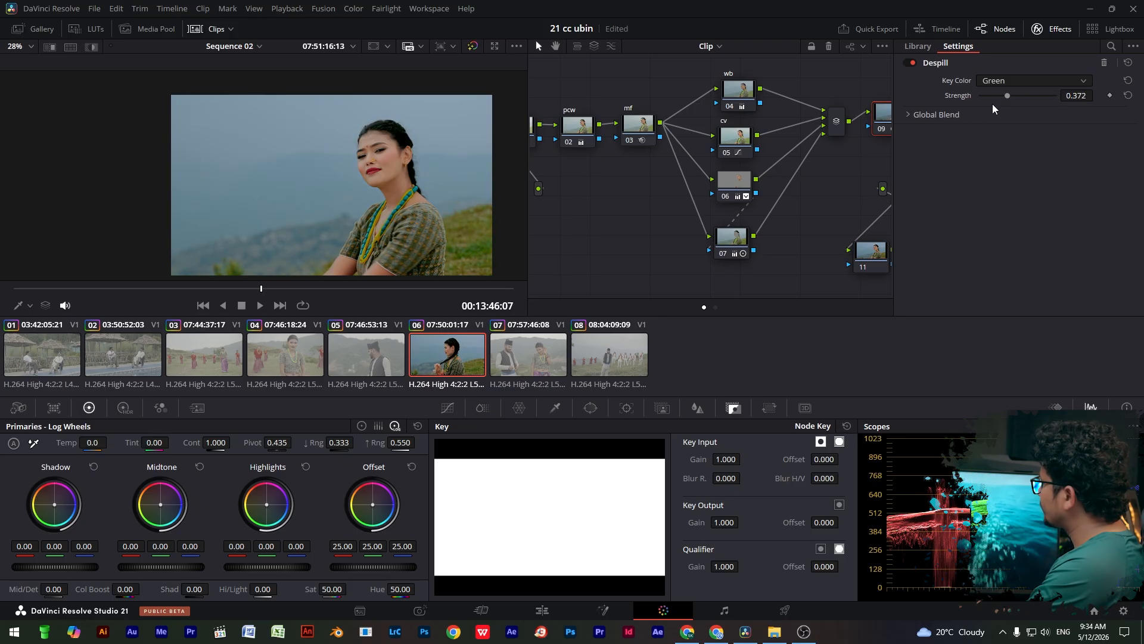
left_click_drag(1019, 99, 1016, 99)
left_click(958, 115)
left_click_drag(1053, 134, 1019, 132)
scroll(441, 190, "up", 4)
scroll(468, 234, "down", 4)
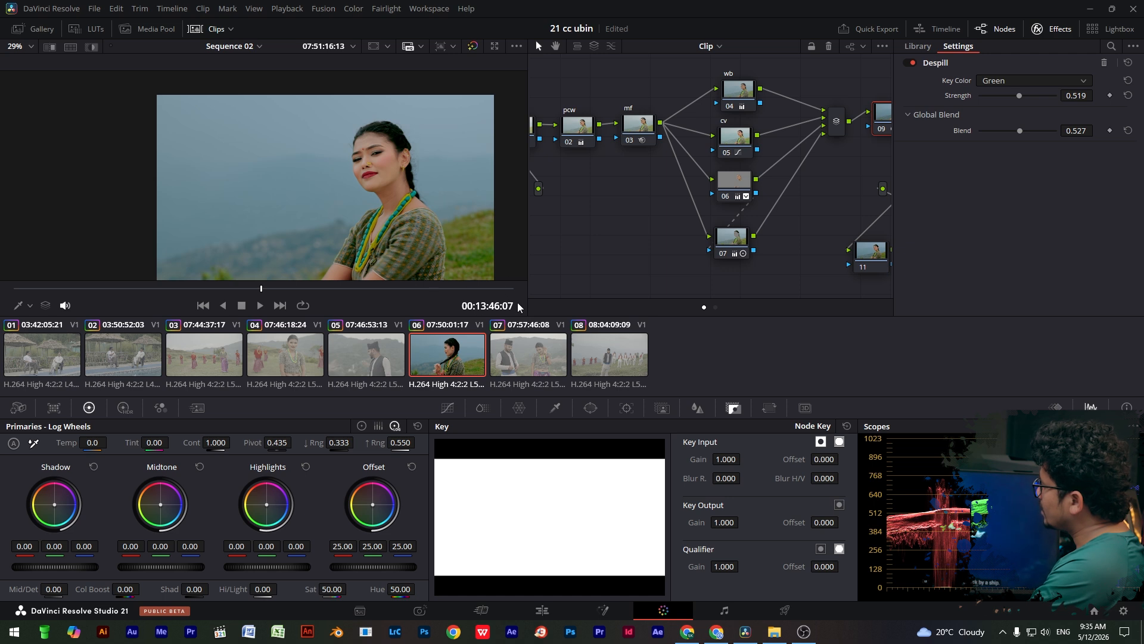
- Close the effects library and move node 10 down into the lower row, between nodes 07 and 11
left_click_drag(528, 284, 612, 284)
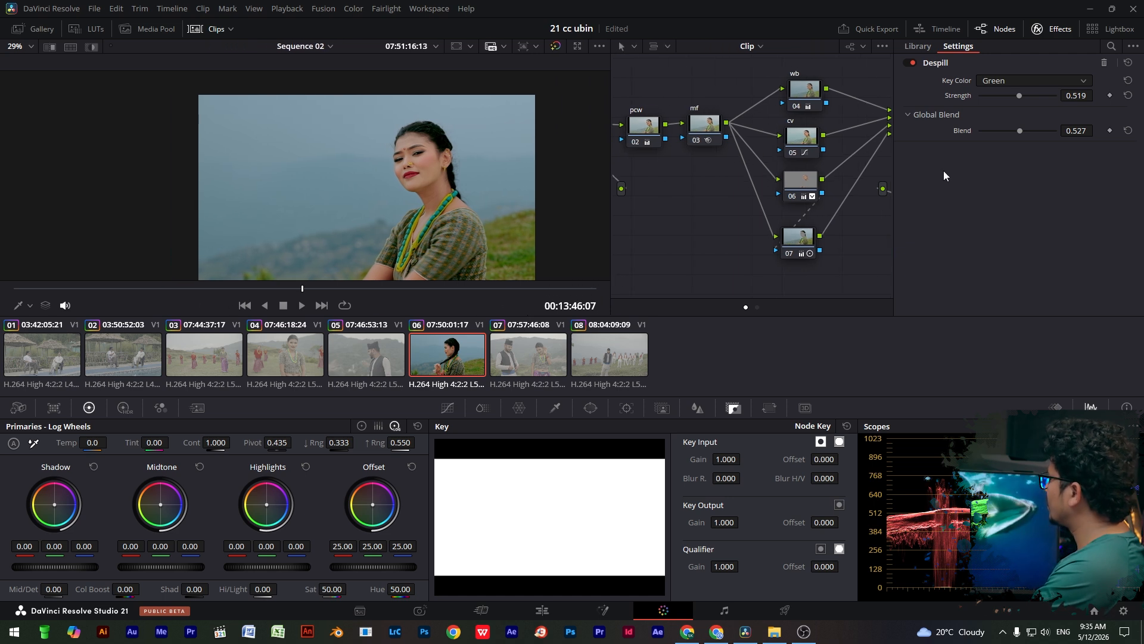
left_click(1058, 29)
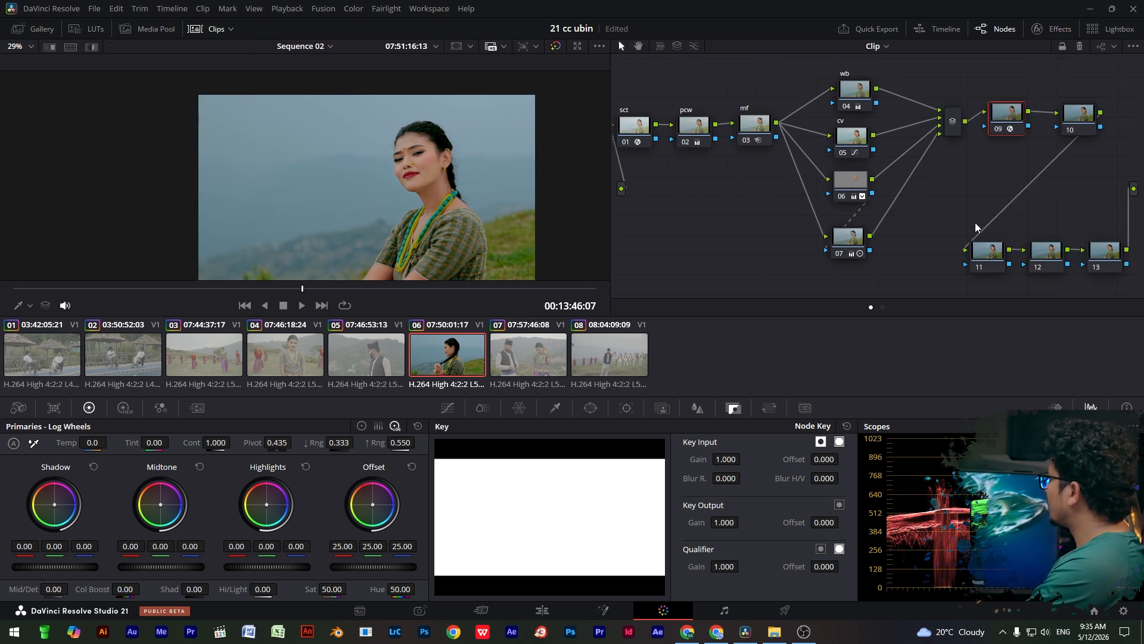
left_click_drag(1010, 115, 1002, 120)
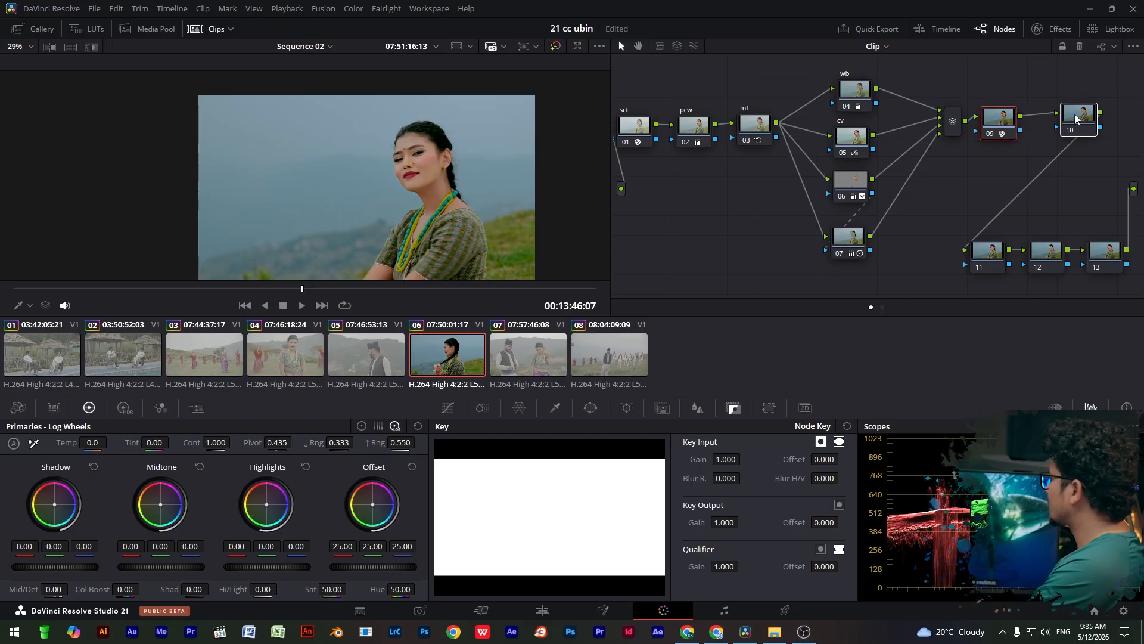
left_click(1078, 108)
left_click_drag(1077, 105, 902, 253)
left_click(947, 169)
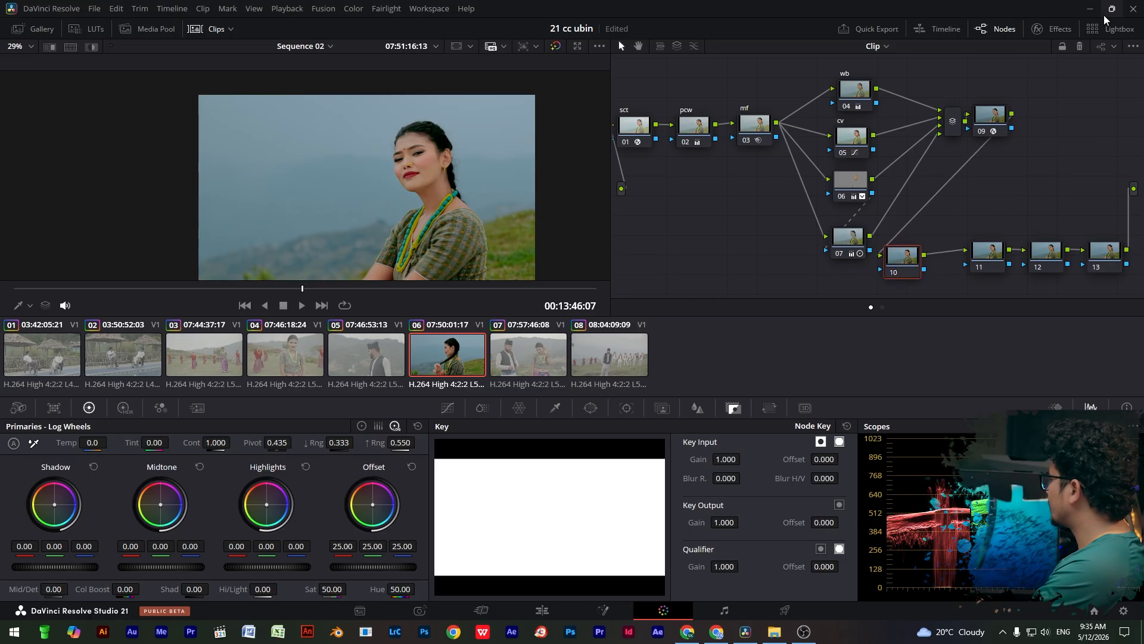
- Widen the node graph, find Vignette in the effects library and apply it to node 10
left_click_drag(611, 135, 411, 135)
left_click(1052, 29)
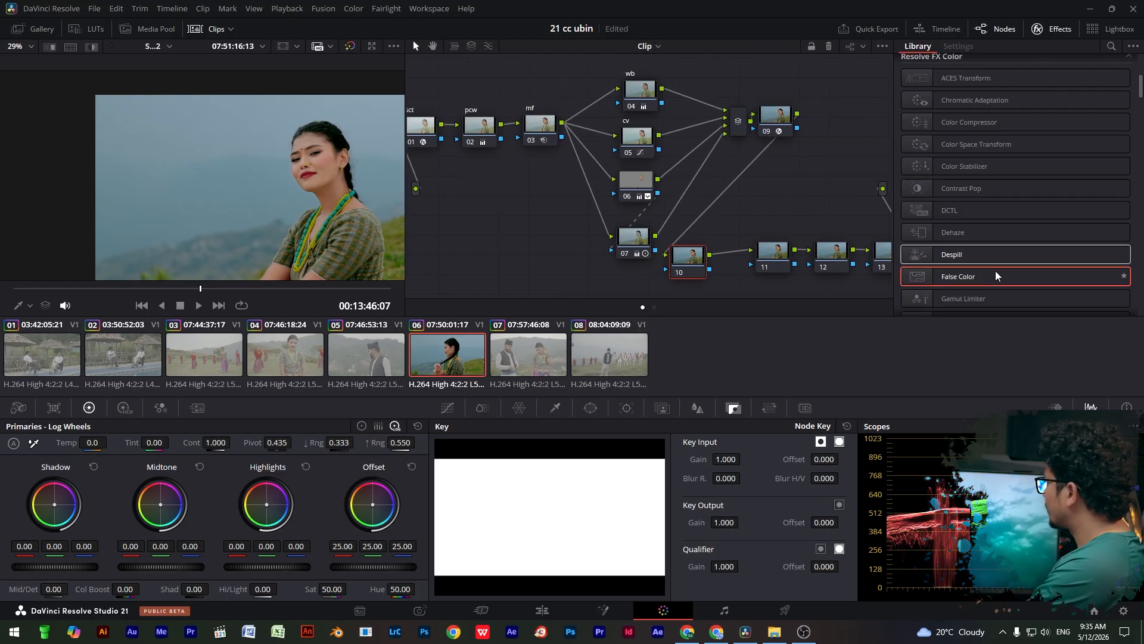
scroll(978, 263, "down", 5)
left_click_drag(1140, 106, 1138, 318)
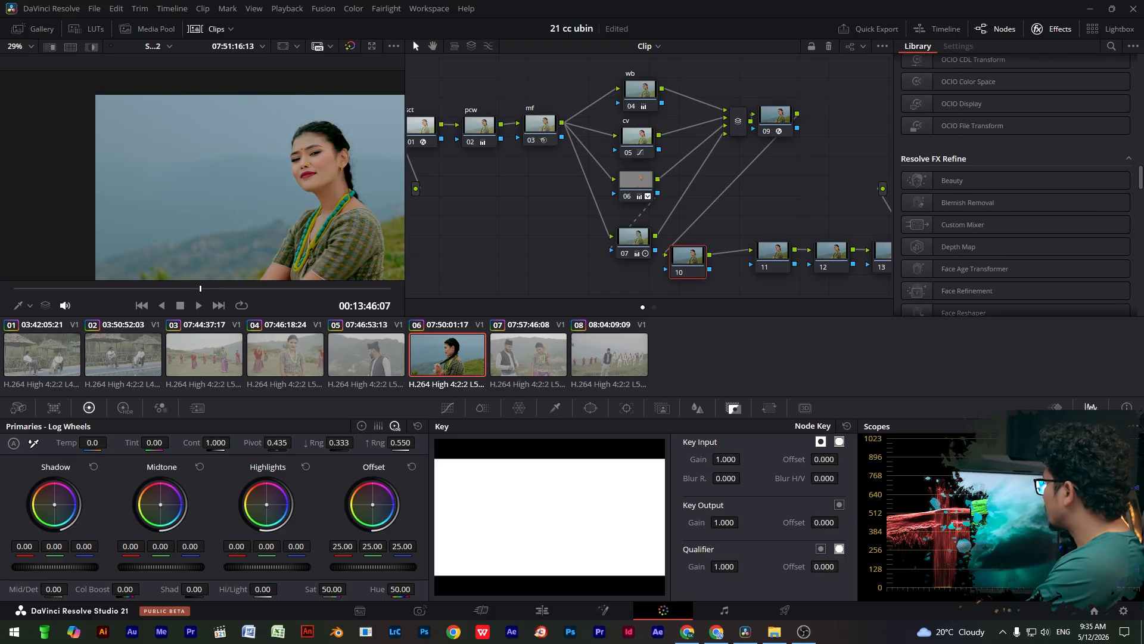
scroll(1016, 179, "down", 15)
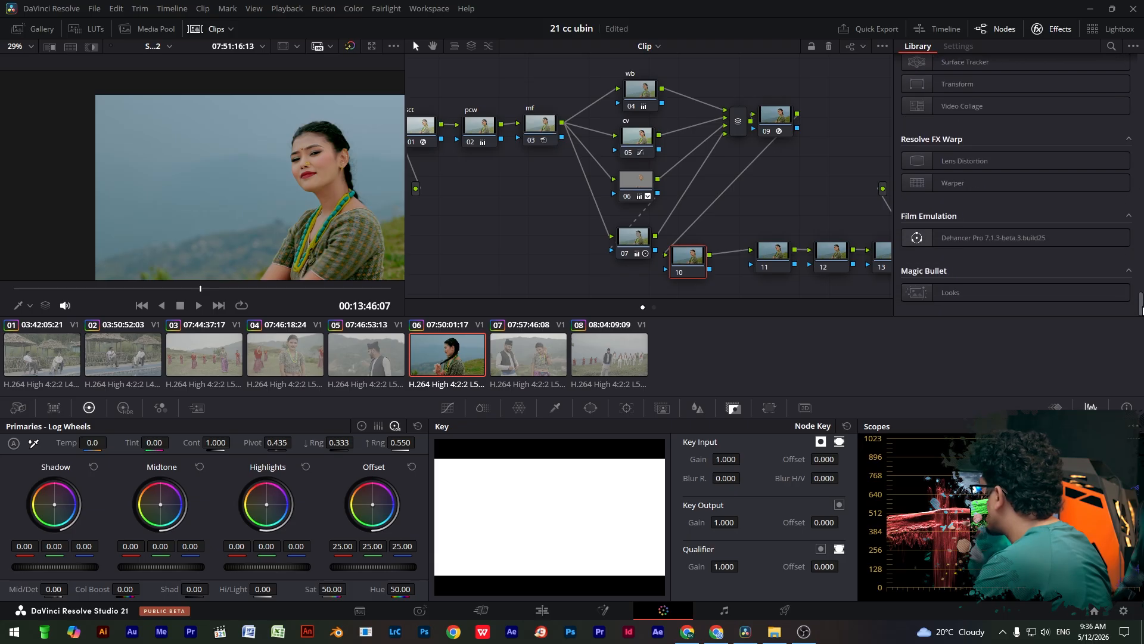
scroll(1140, 310, "up", 5)
scroll(1016, 179, "up", 4)
scroll(1016, 179, "up", 5)
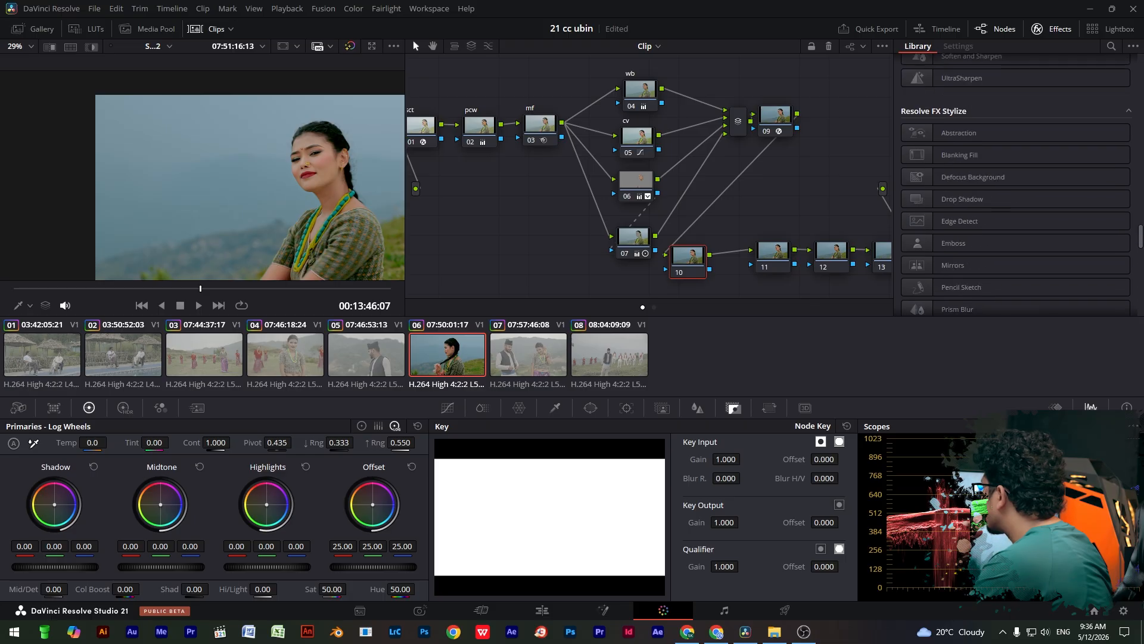
scroll(1016, 179, "up", 4)
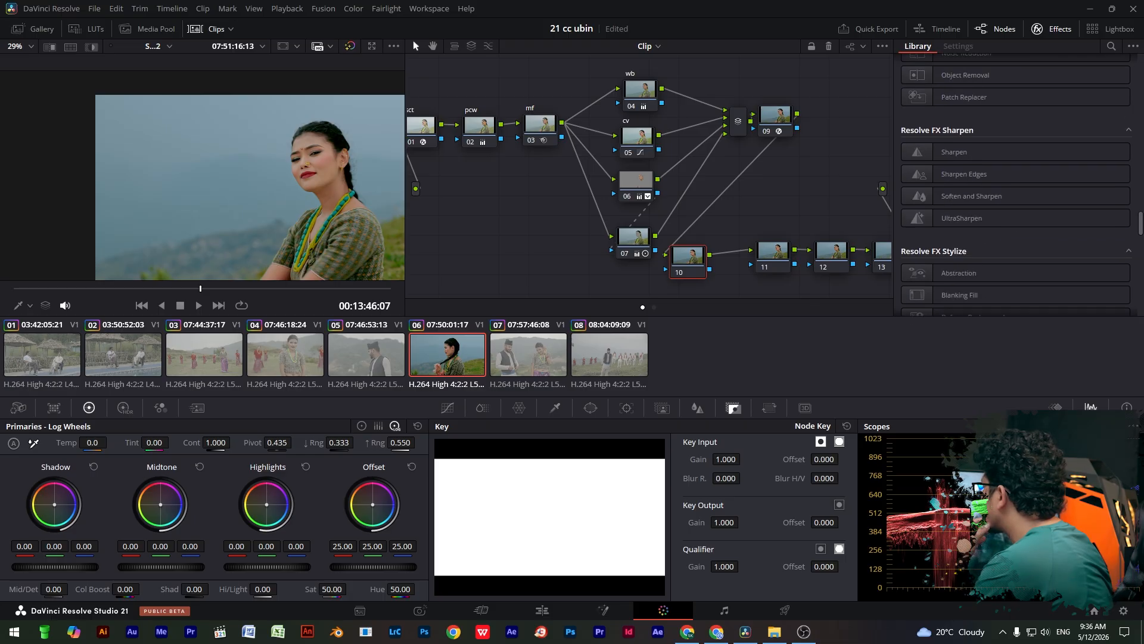
scroll(1016, 178, "up", 6)
scroll(1016, 179, "up", 12)
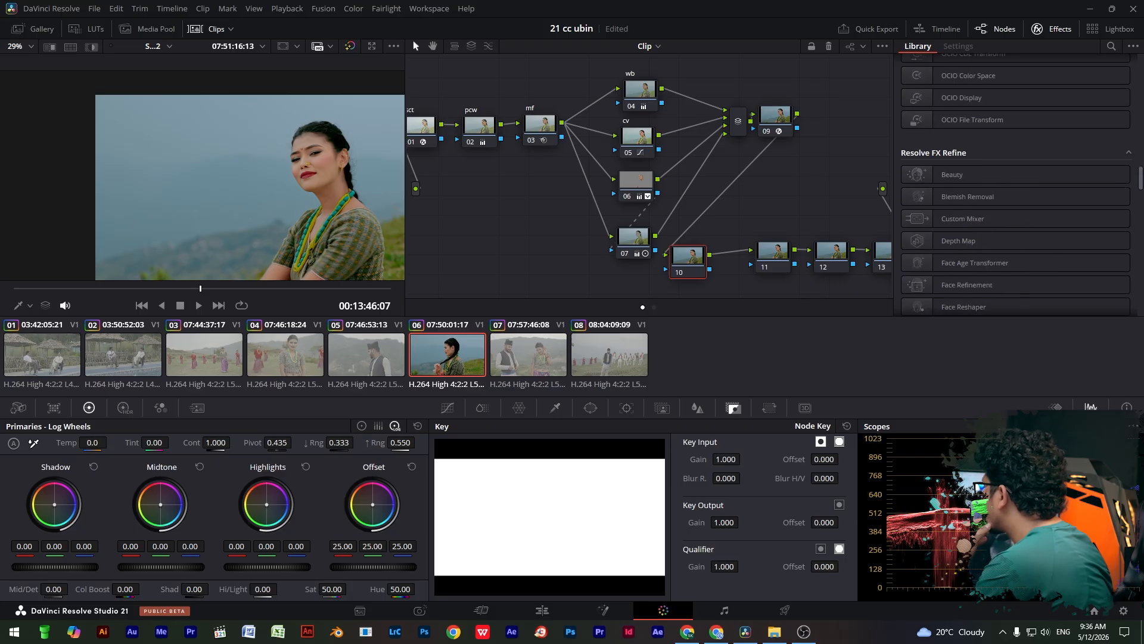
scroll(1016, 179, "up", 3)
scroll(1016, 185, "up", 8)
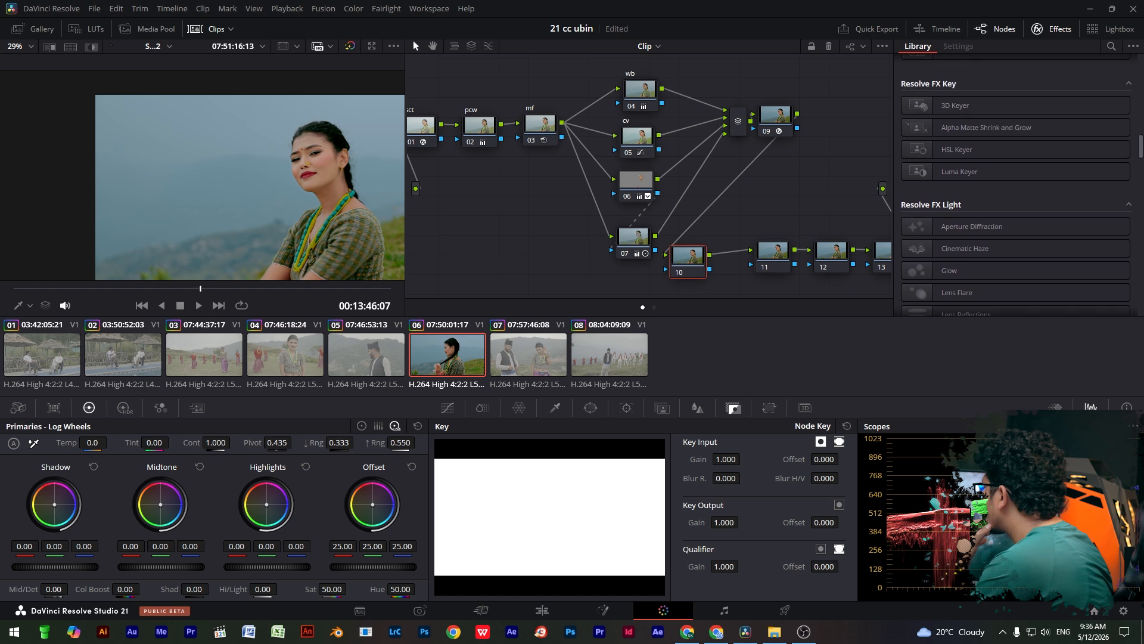
scroll(1016, 185, "up", 7)
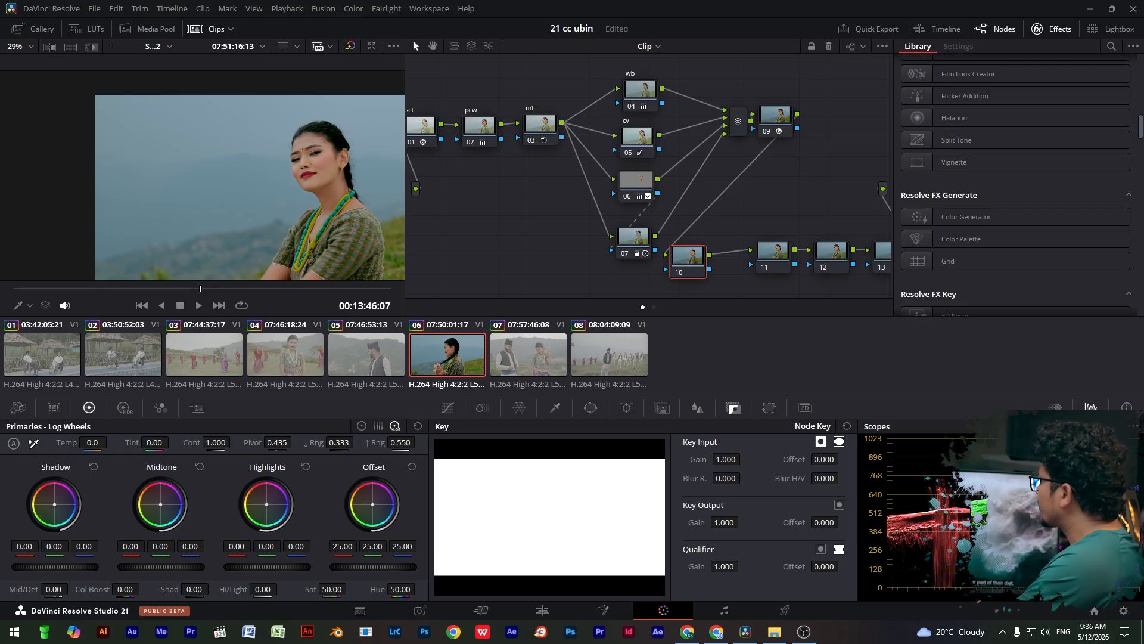
left_click_drag(964, 163, 689, 259)
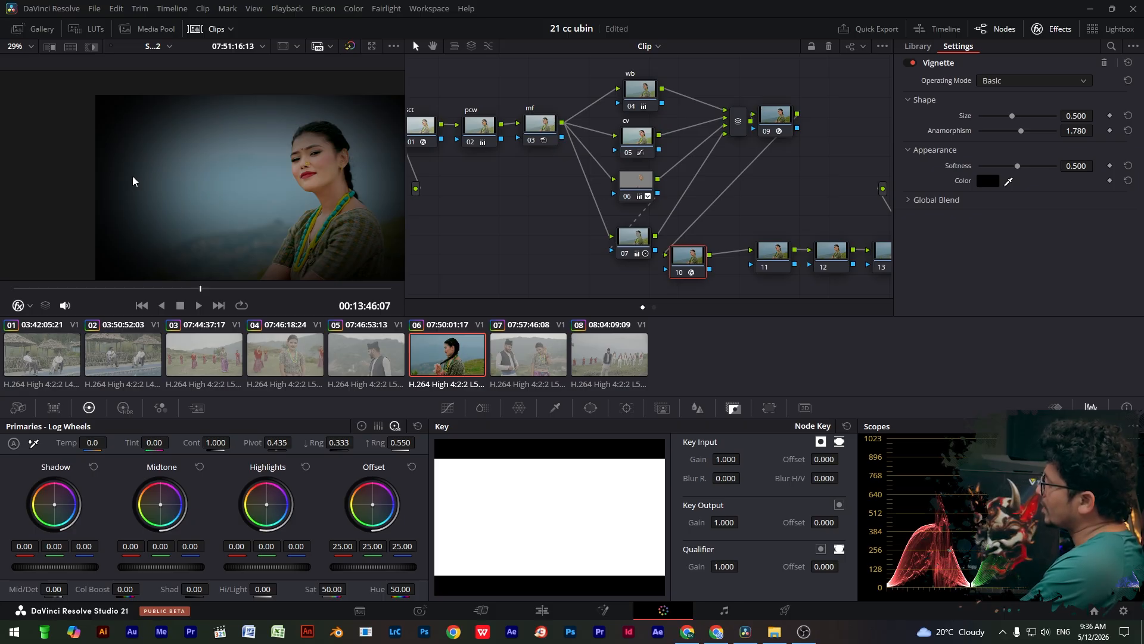
- Set the vignette on node 10 to size 0.824, anamorphism 2.234, softness 0.318 and global blend 0.636
left_click_drag(1012, 116, 1034, 132)
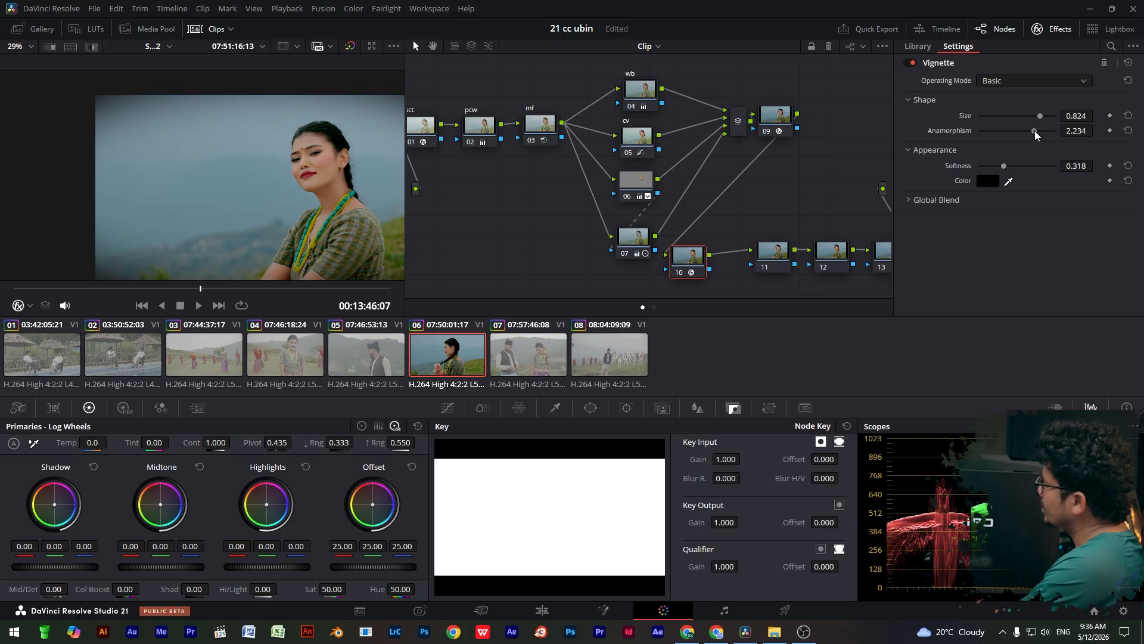
left_click(934, 202)
left_click_drag(1055, 216, 1029, 221)
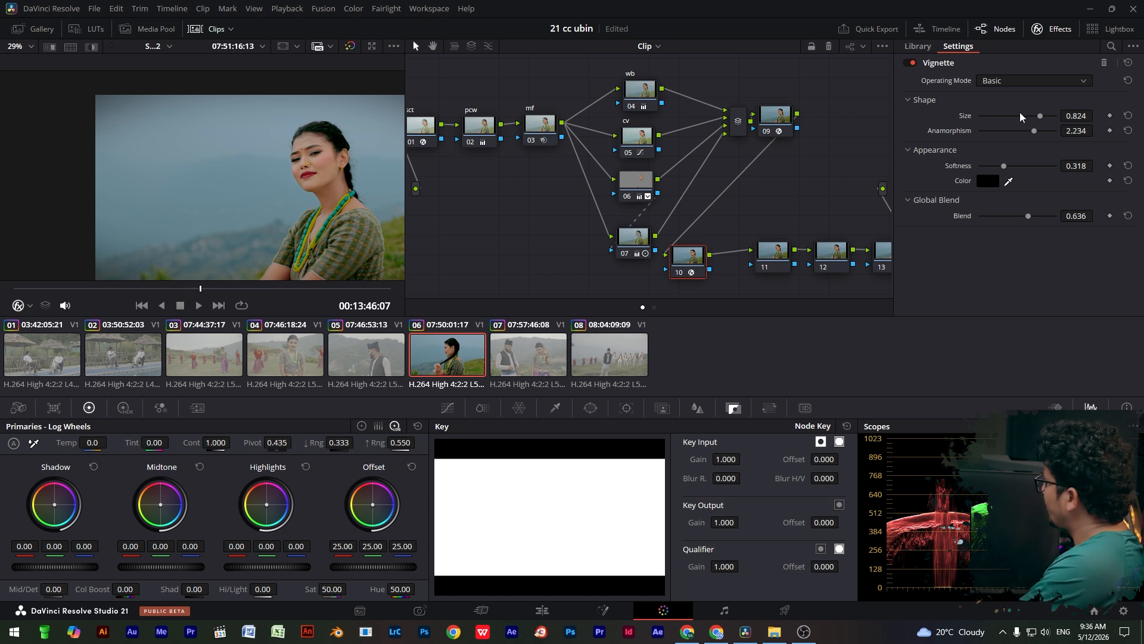
left_click(1056, 29)
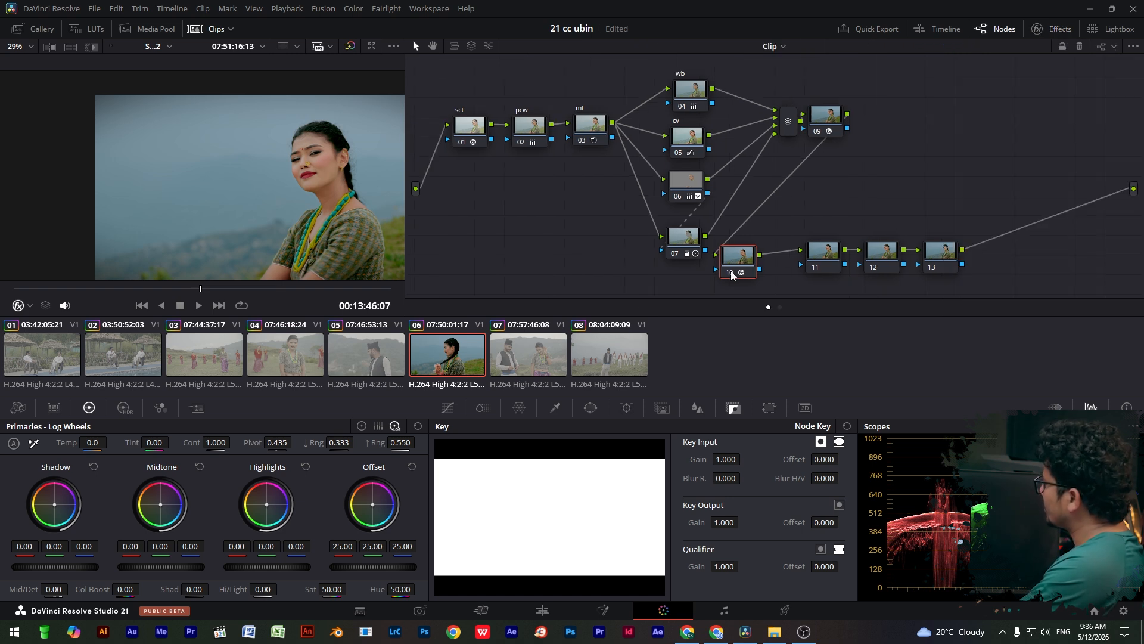
- Move node 11 closer to node 10 and sharpen it with a linked blur radius of 0.44
left_click_drag(821, 250, 807, 257)
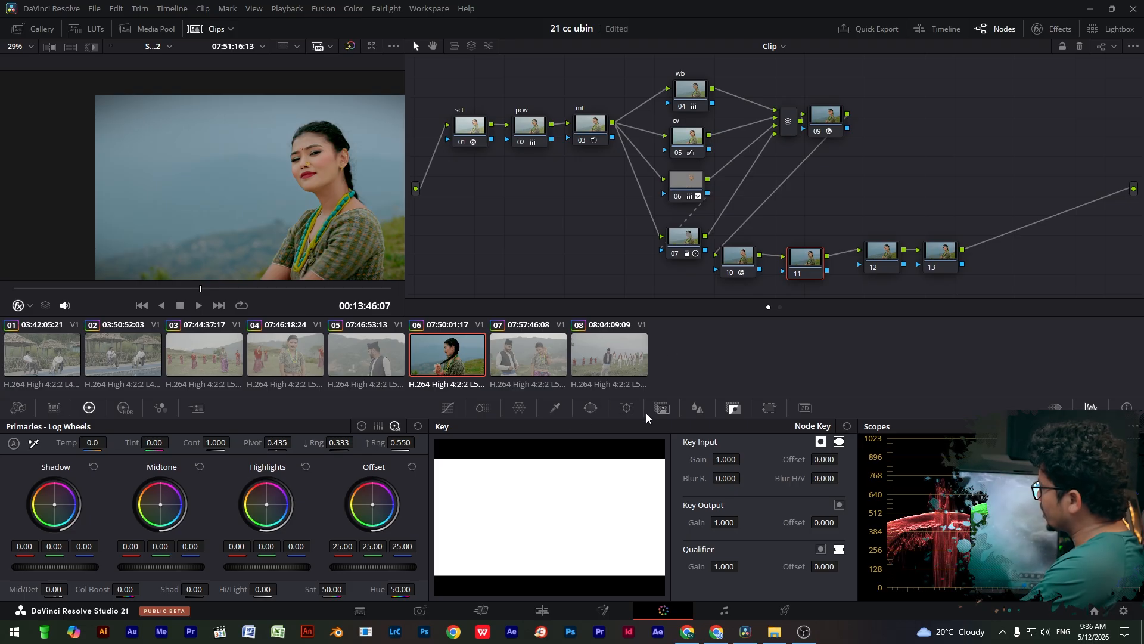
left_click(698, 410)
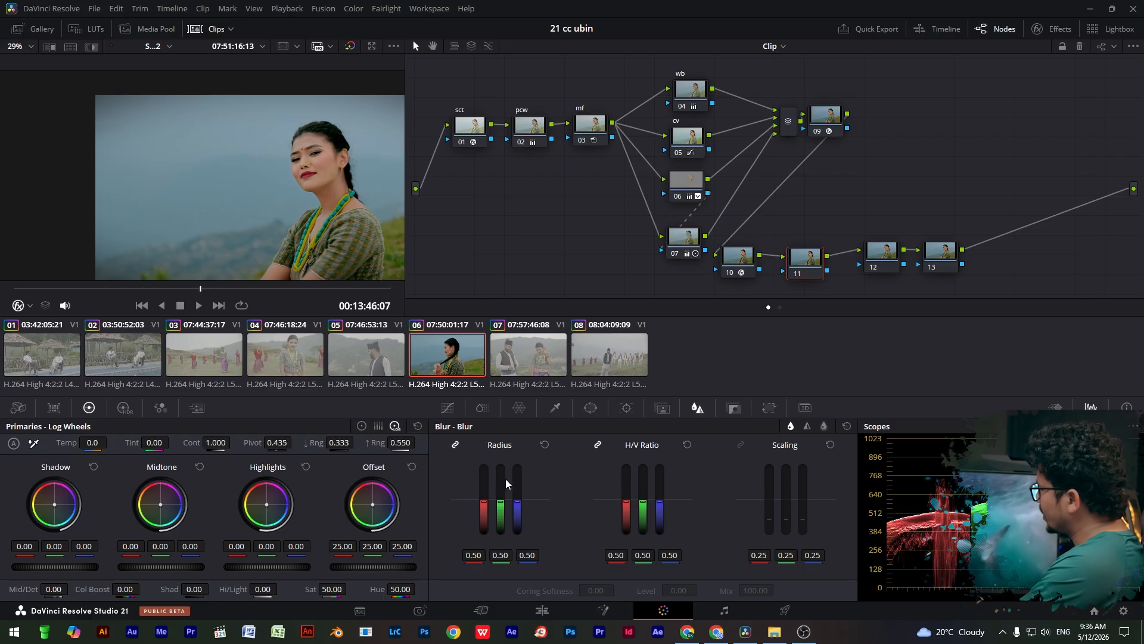
scroll(517, 514, "down", 6)
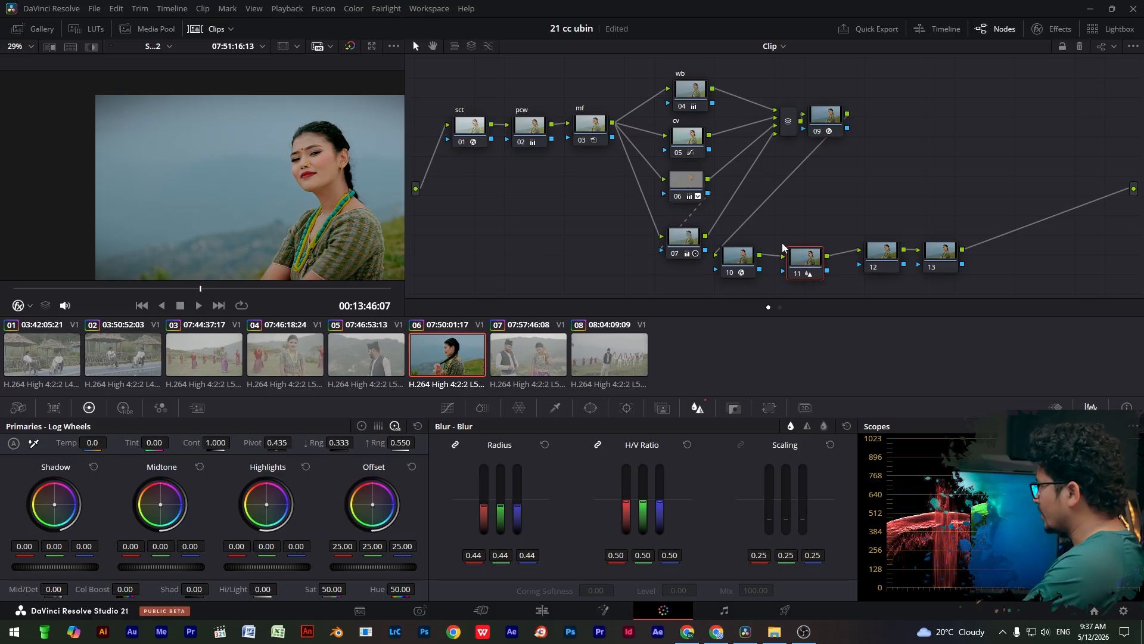
- Compare the full-screen picture with node 11's sharpening disabled and enabled
left_click(798, 276)
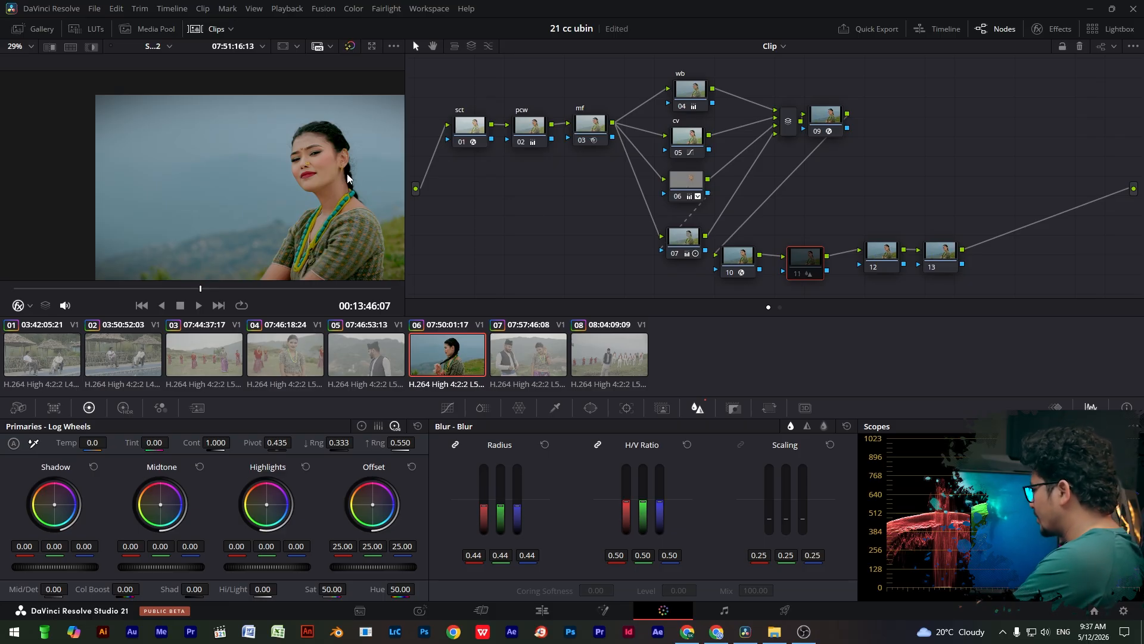
key("ctrl+f")
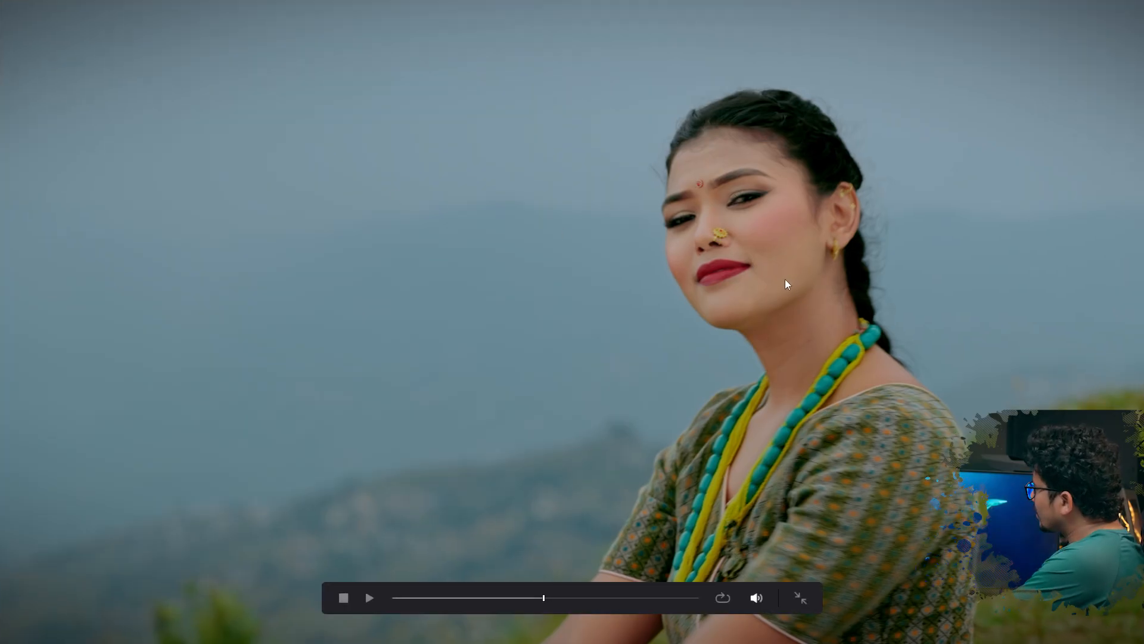
key("ctrl+f")
key("ctrl+d")
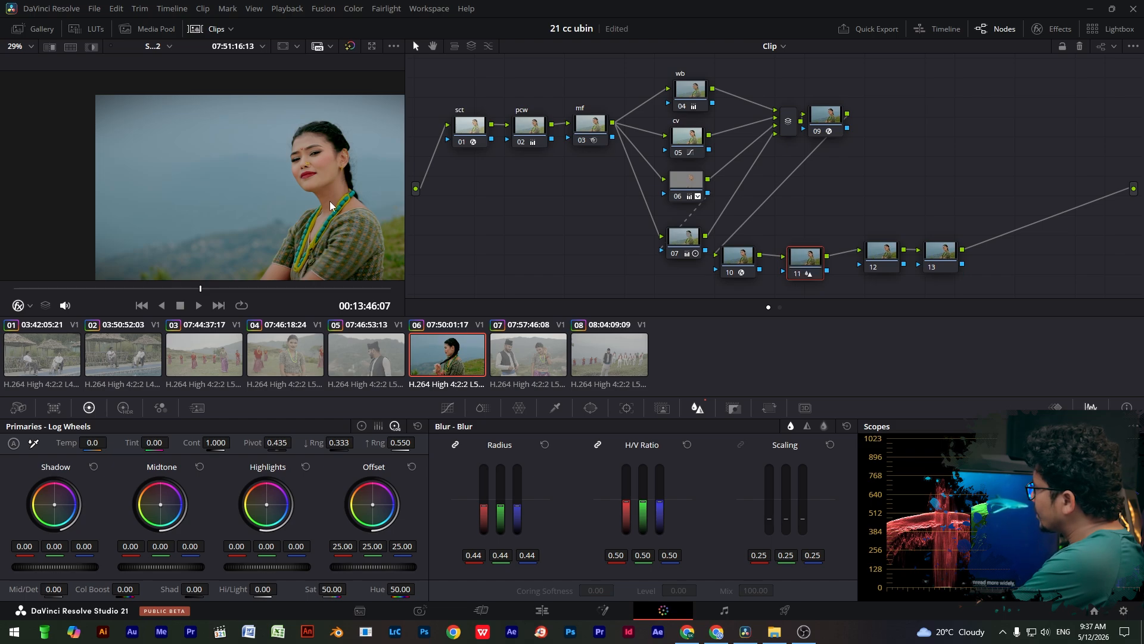
key("ctrl+f")
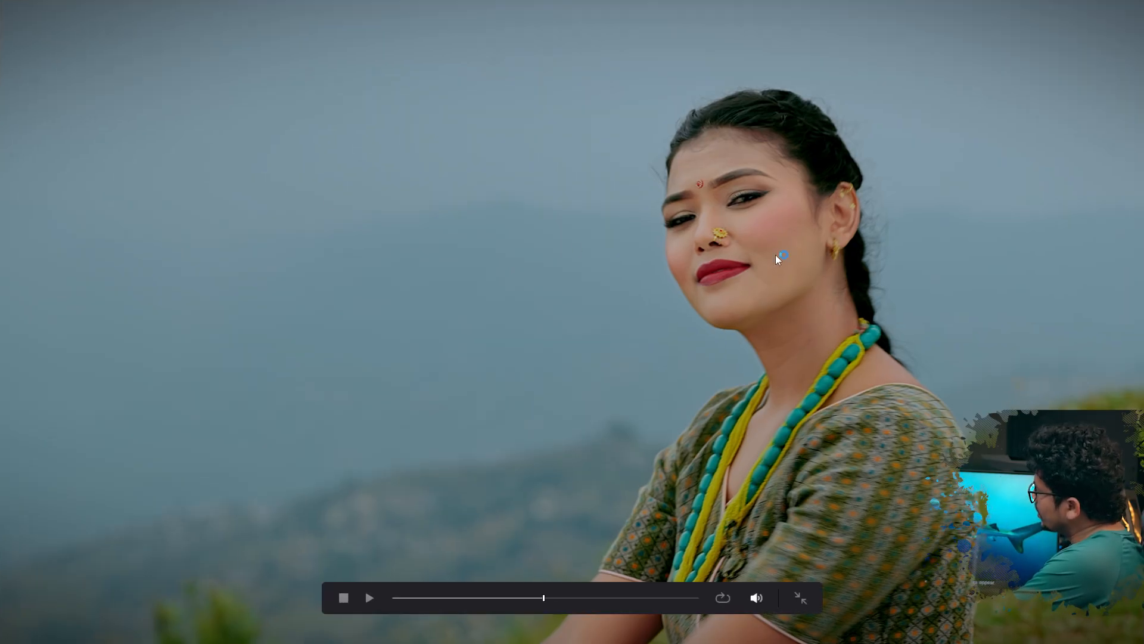
key("ctrl+f")
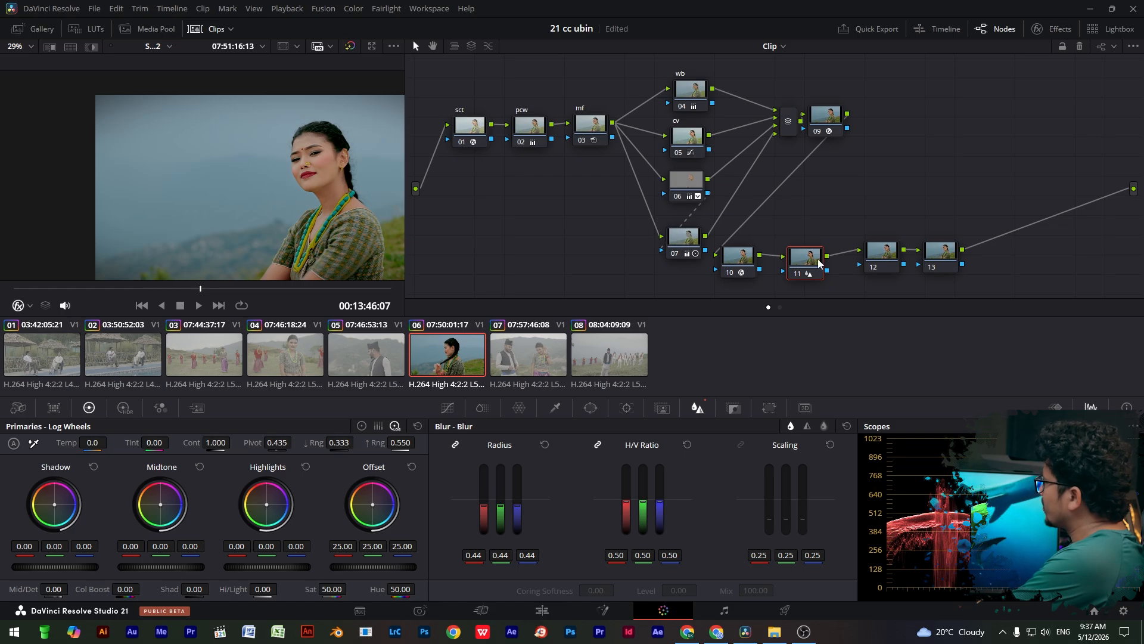
- Place node 11 right beside node 10 and grab a still of the graded frame on clip 06
left_click_drag(814, 263, 803, 266)
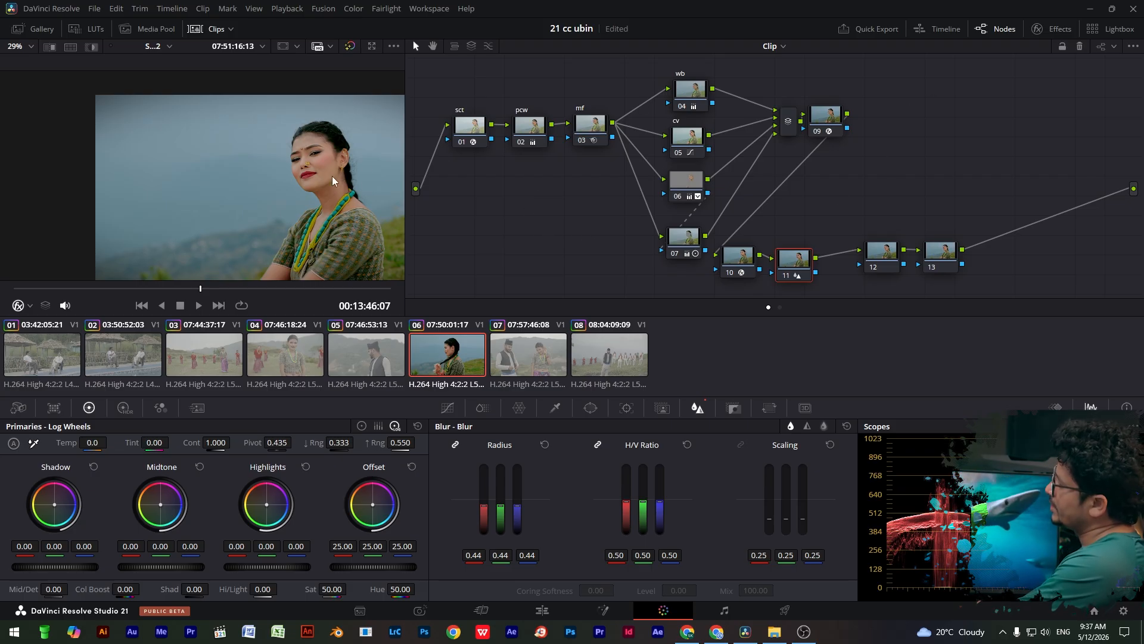
right_click(275, 172)
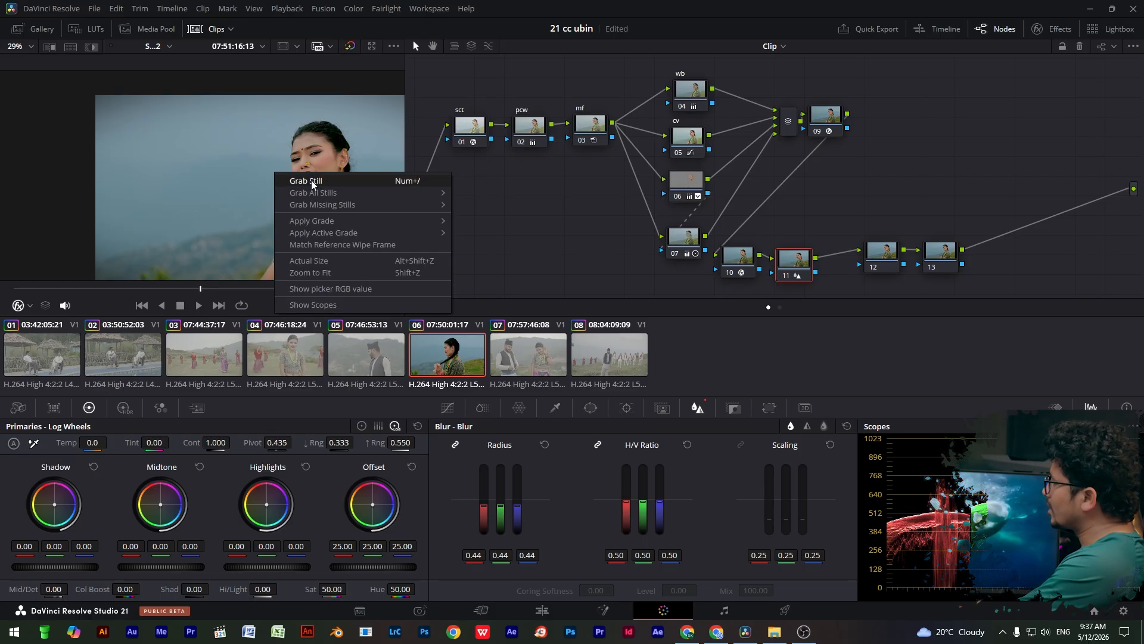
left_click(312, 180)
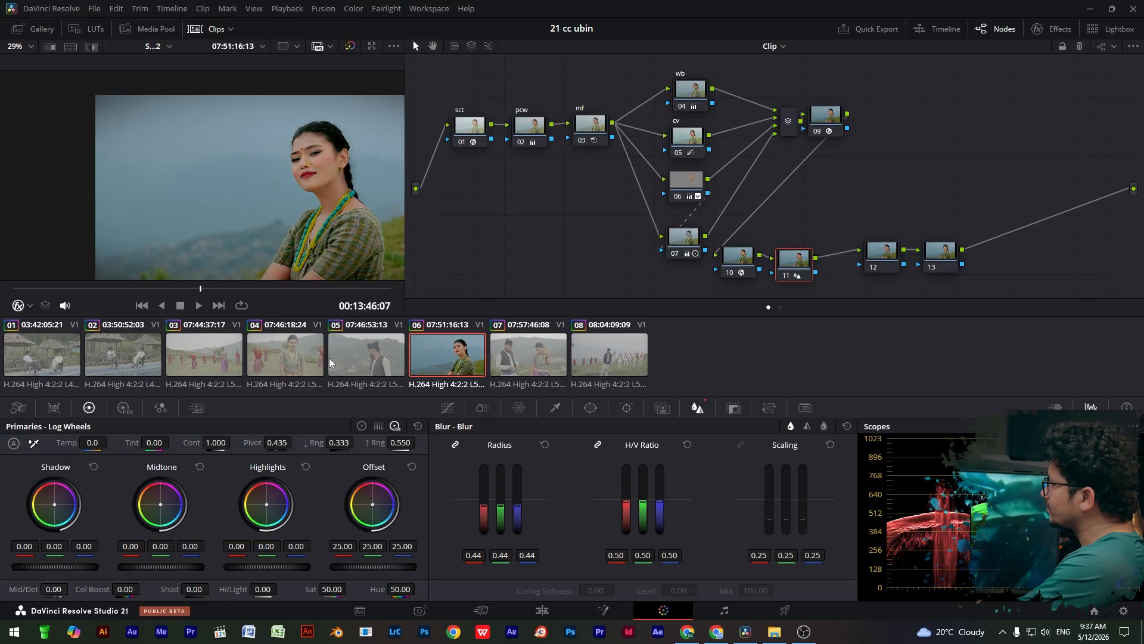
- Apply the grade of gallery still 1.6.1 to clip 04, go to a mid-clip frame and close the gallery
left_click(297, 355)
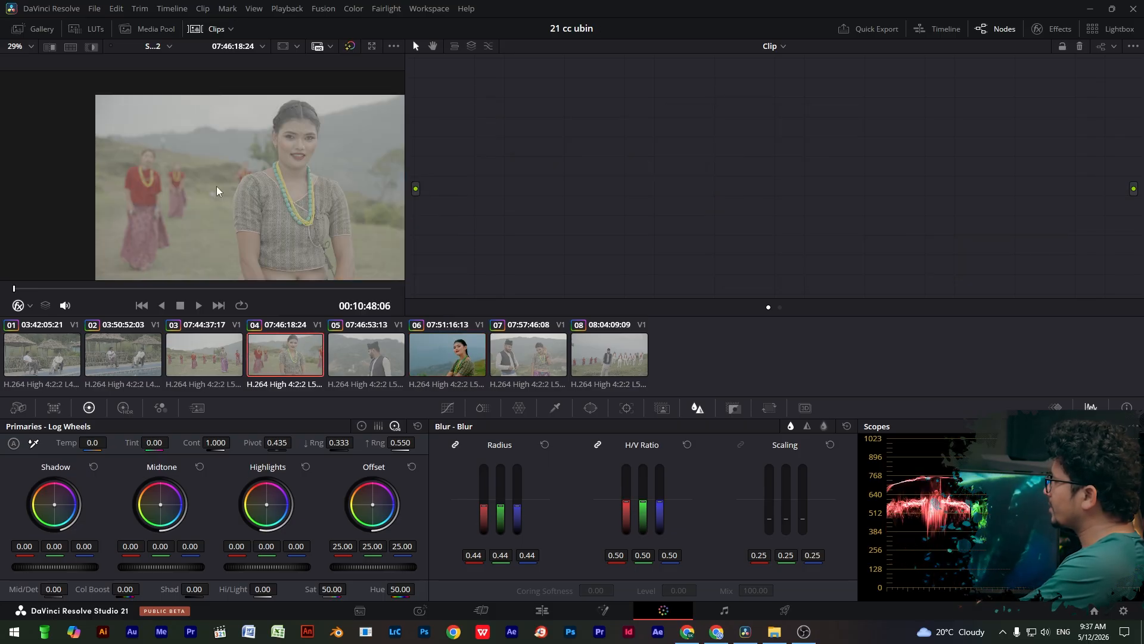
left_click(39, 30)
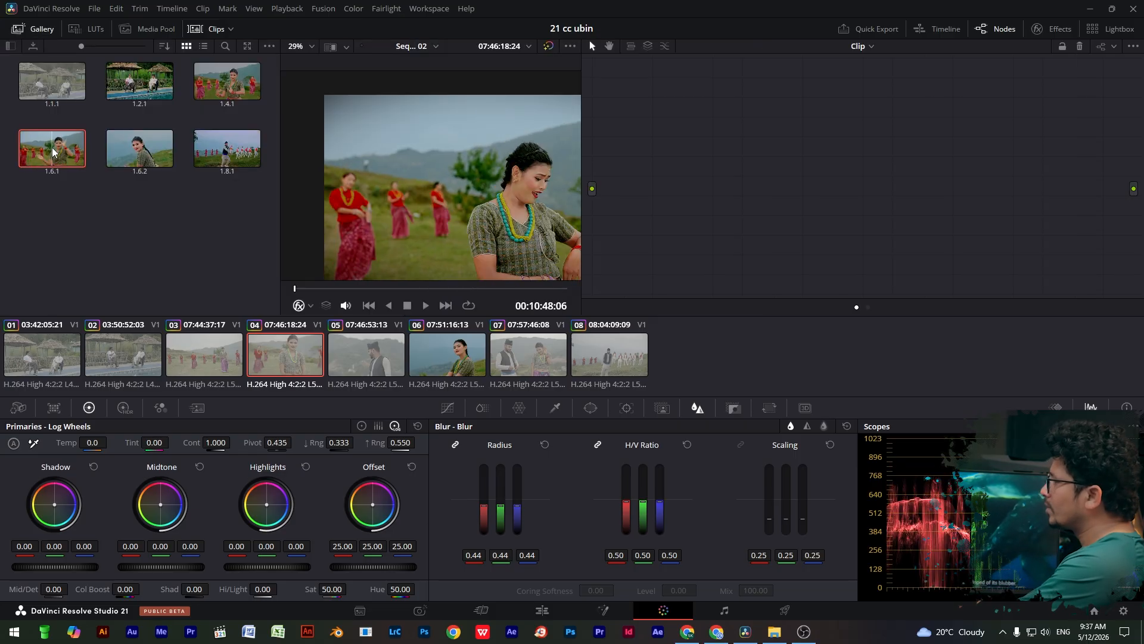
right_click(51, 162)
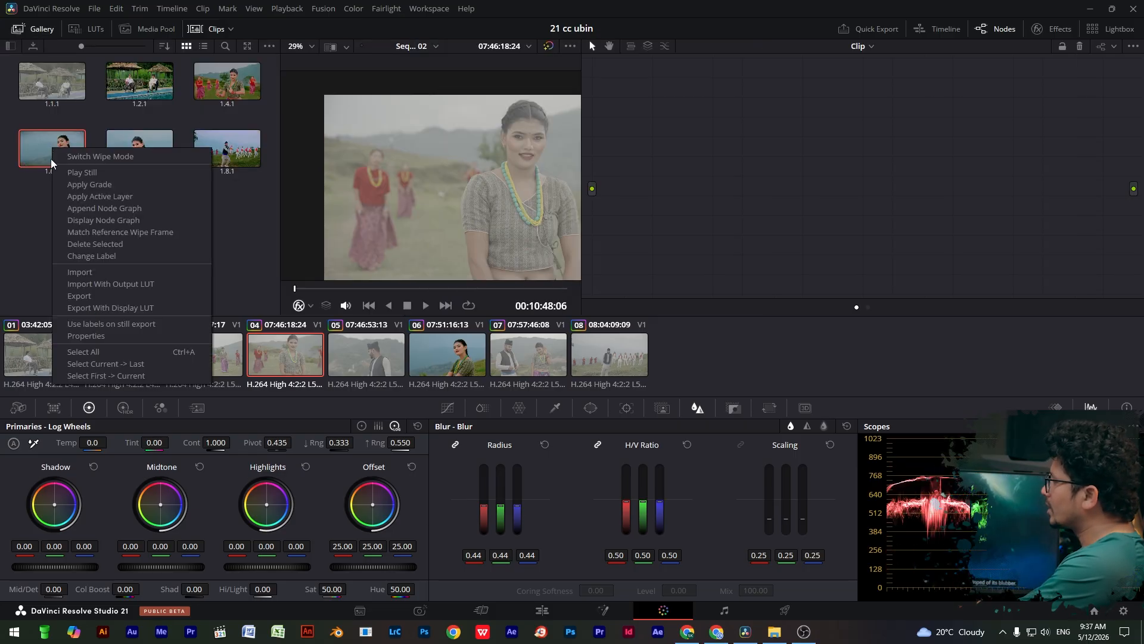
left_click(96, 186)
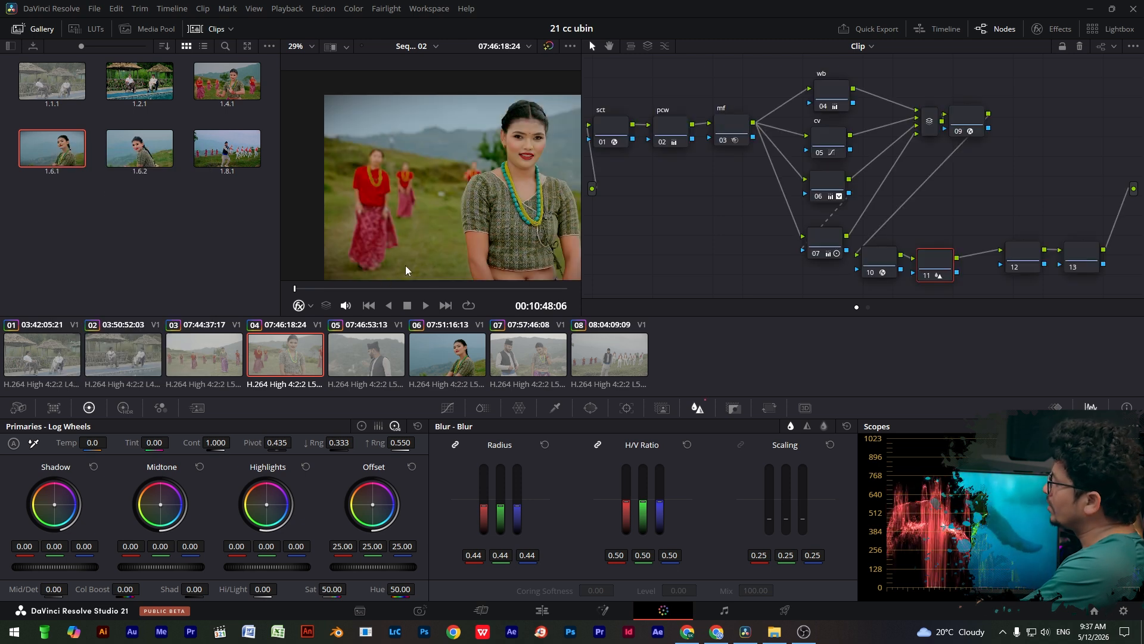
left_click(411, 288)
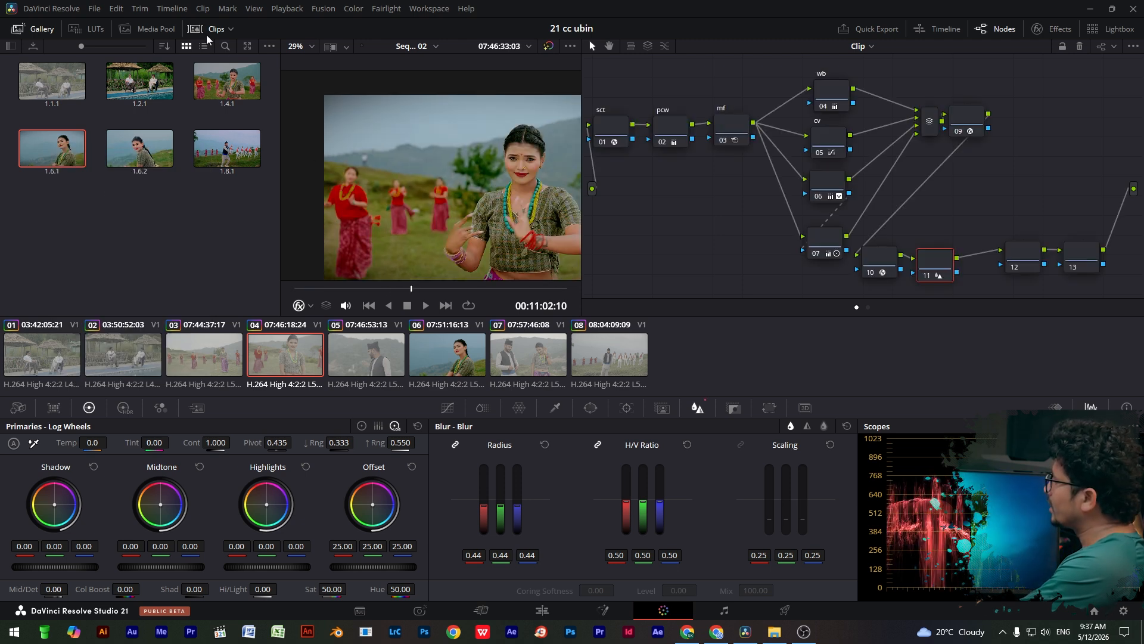
left_click(32, 28)
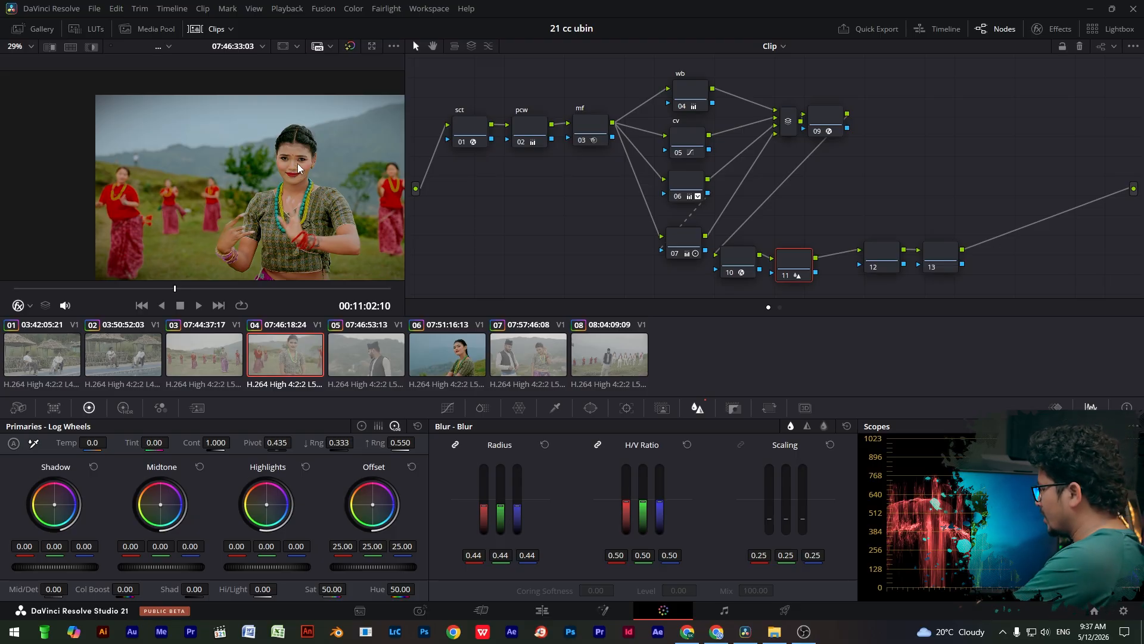
- Review the applied grade on clip 04 in full screen at several points of the shot
key("ctrl+f")
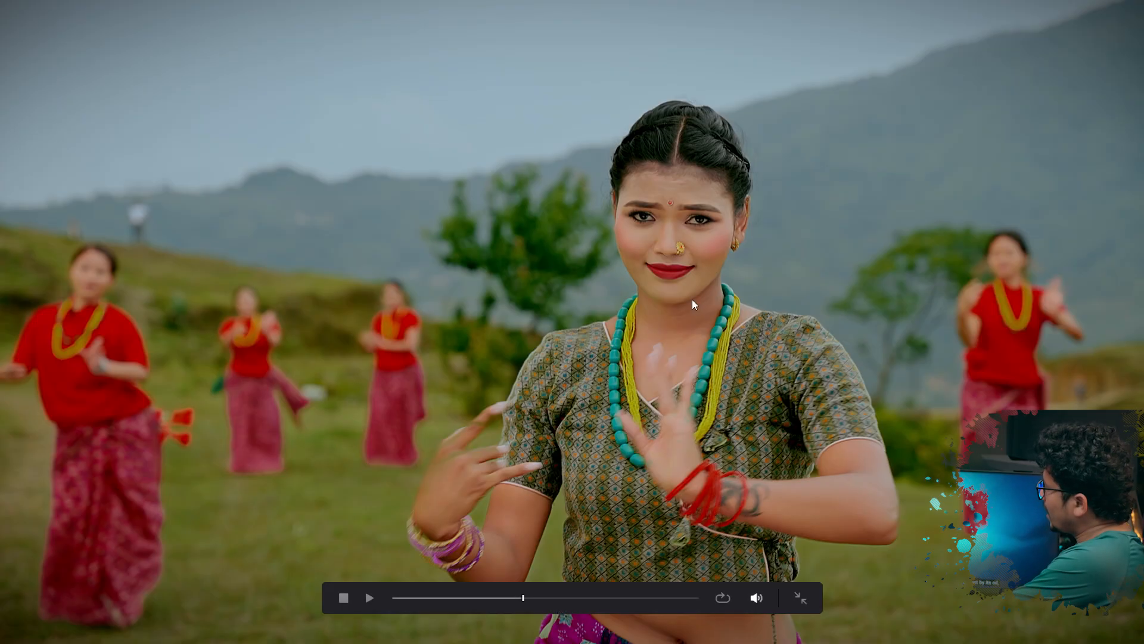
left_click(478, 597)
left_click_drag(478, 606, 511, 611)
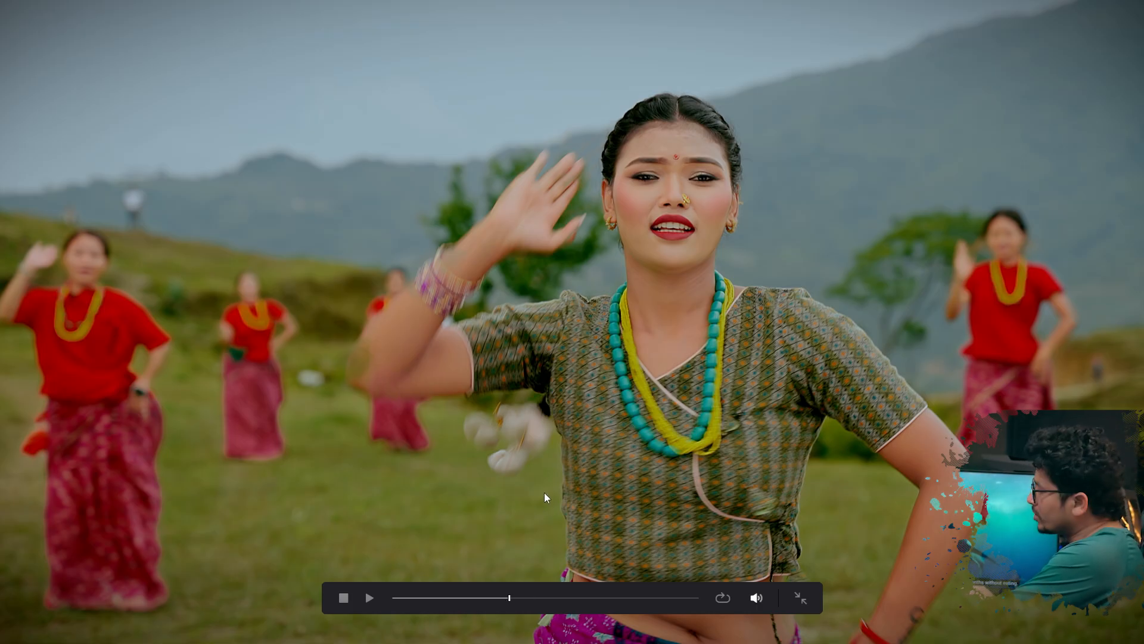
left_click(453, 598)
left_click_drag(453, 598, 473, 598)
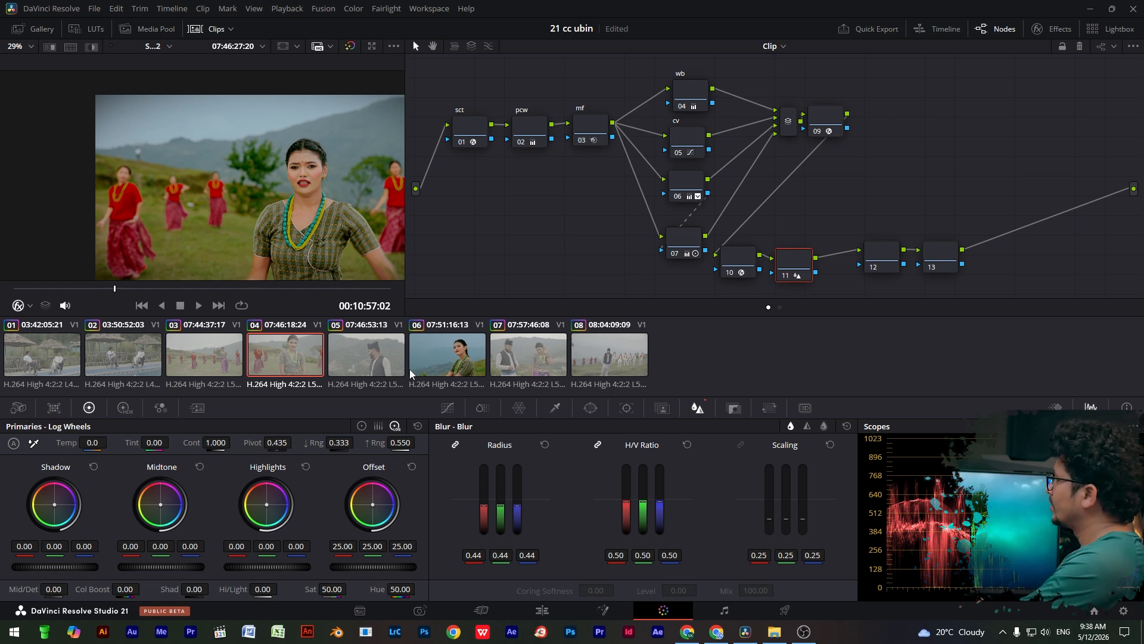
- Return to clip 06 and check its grade in full screen at different frames
left_click(460, 359)
left_click(194, 289)
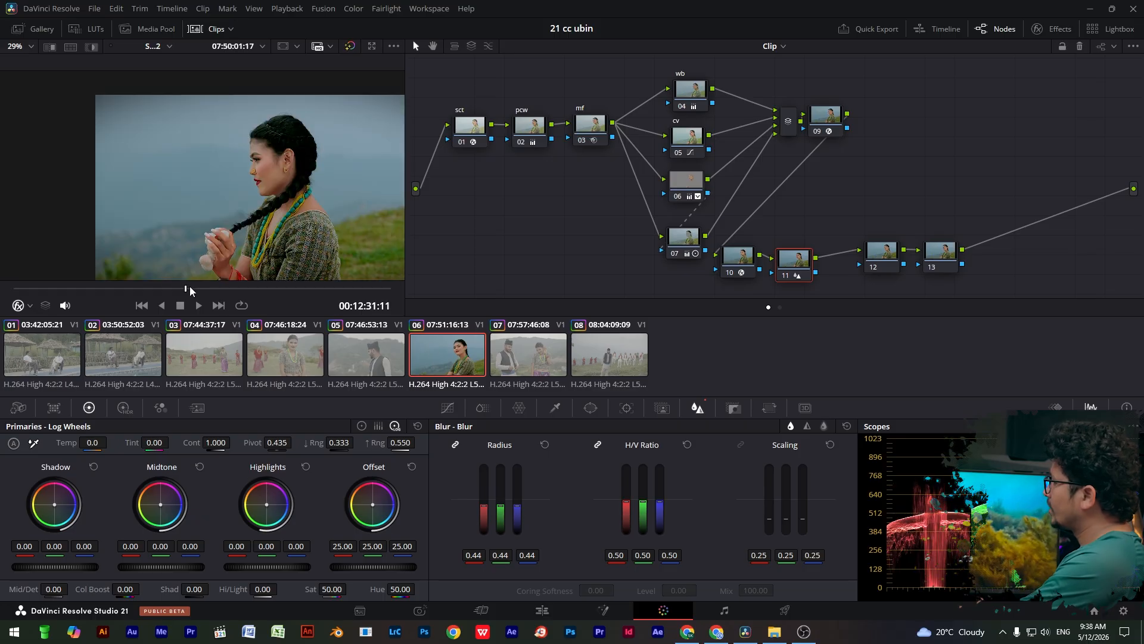
key("ctrl+f")
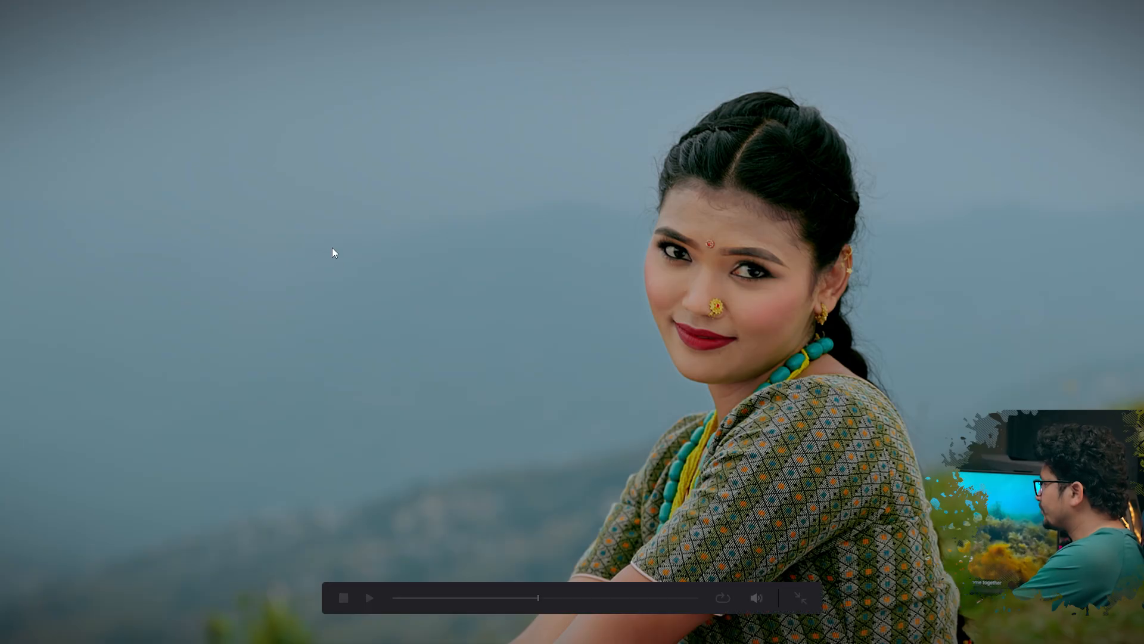
left_click_drag(480, 598, 489, 598)
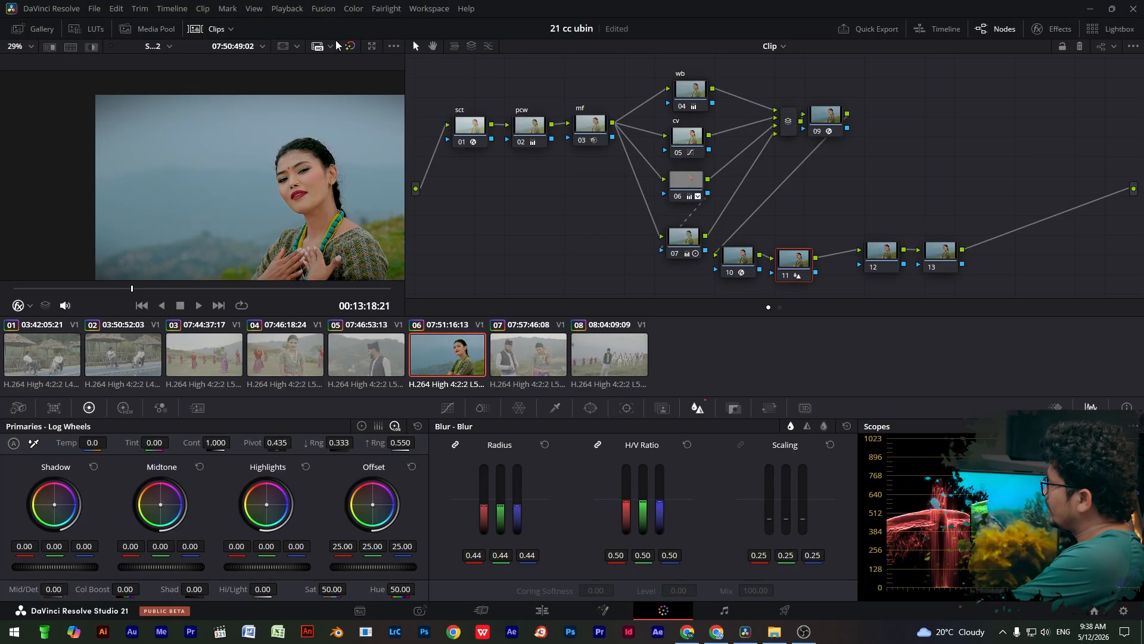
- Bypass all grades on clip 06 and restore them, comparing the flat and graded picture in full screen
left_click(350, 46)
key("ctrl+f")
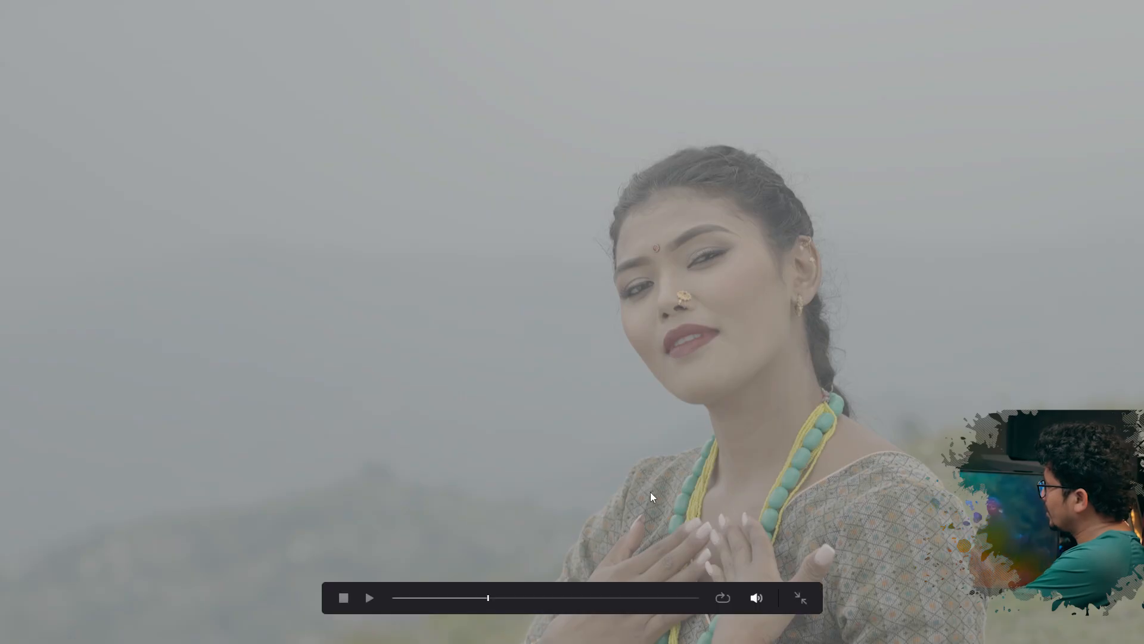
left_click_drag(491, 599, 504, 600)
key("ctrl+f")
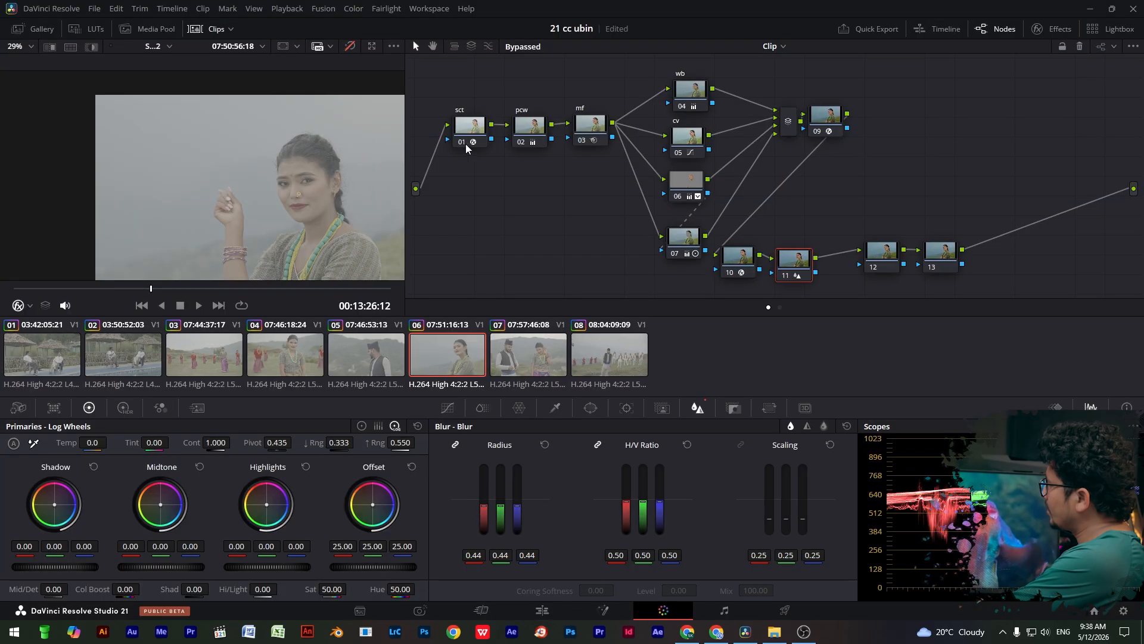
left_click(350, 46)
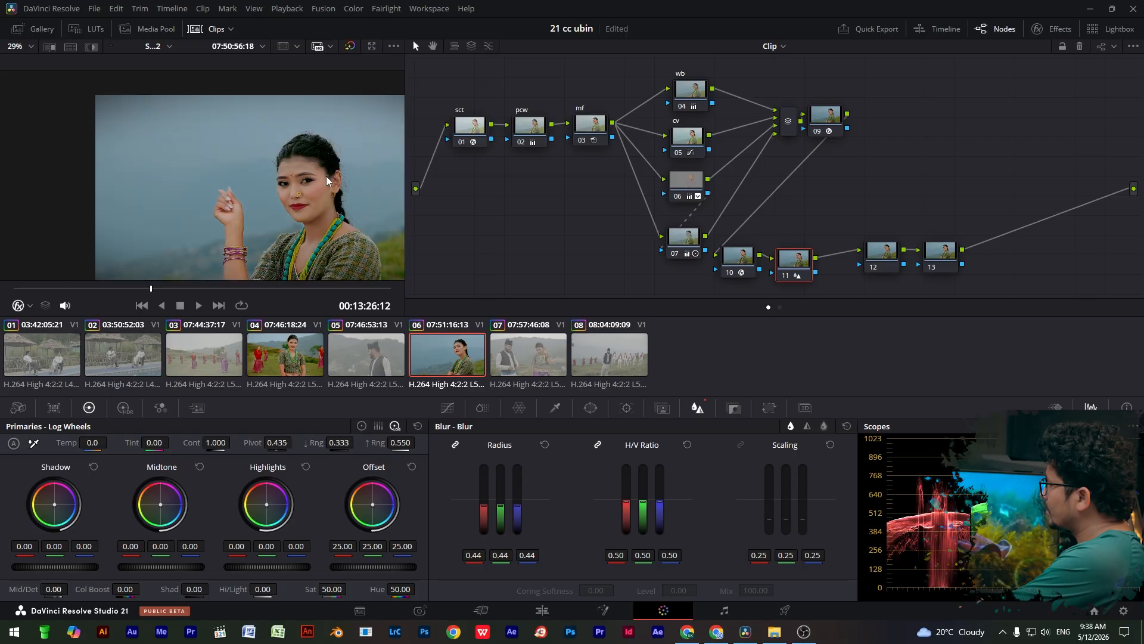
key("ctrl+f")
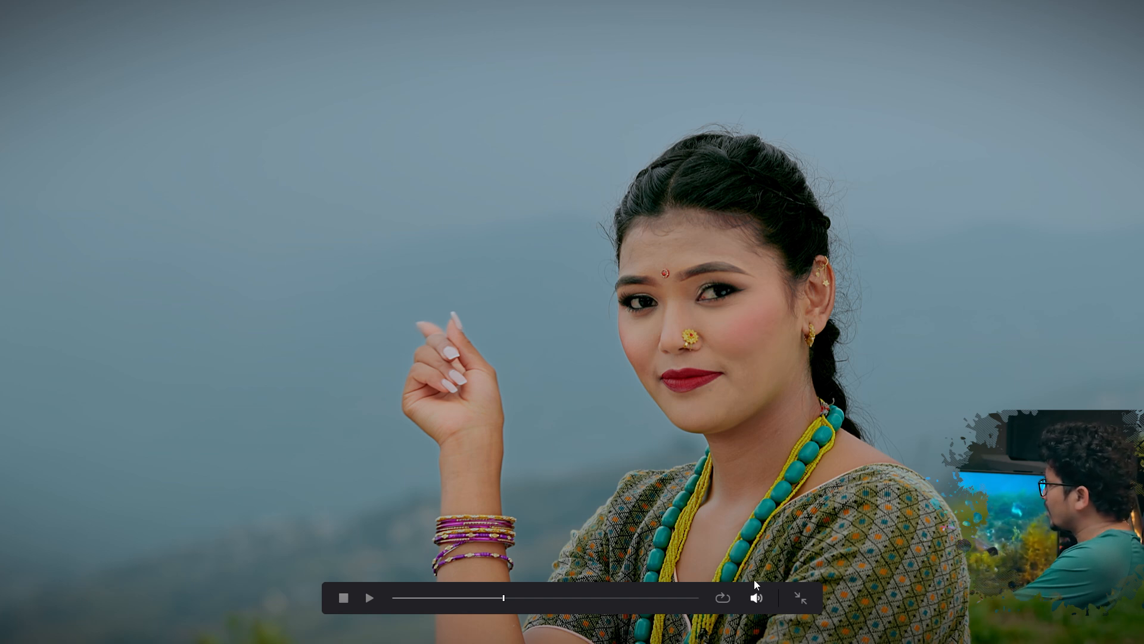
left_click(802, 601)
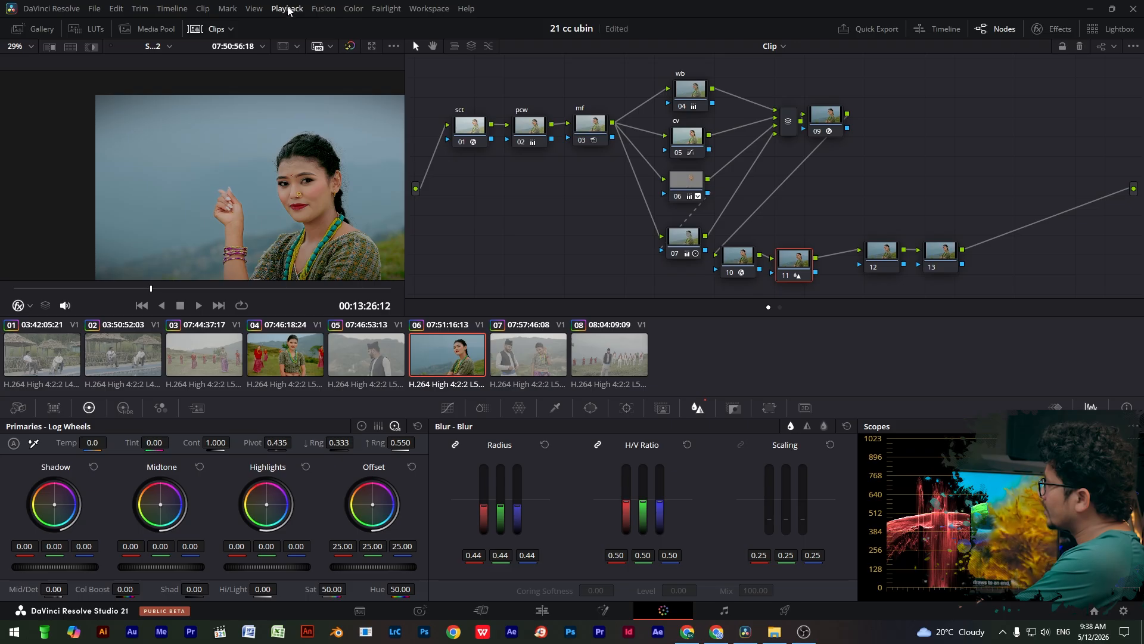
- Send the video clean feed to Generic PnP Monitor 2 and scrub further through clip 06
left_click(415, 9)
mouse_move(494, 141)
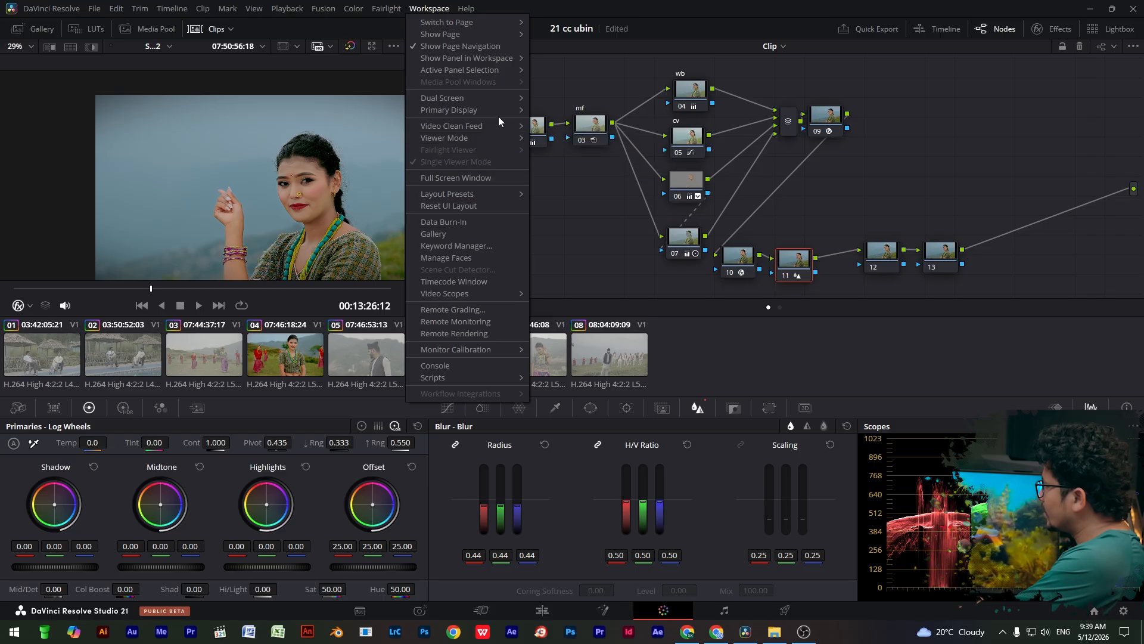
mouse_move(498, 107)
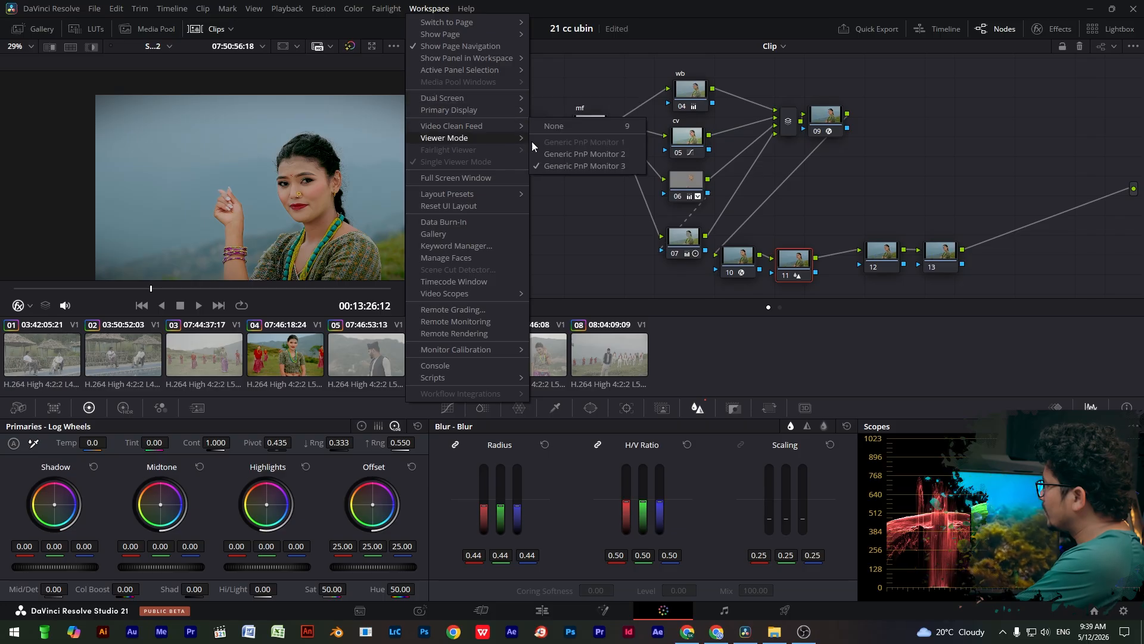
left_click(589, 157)
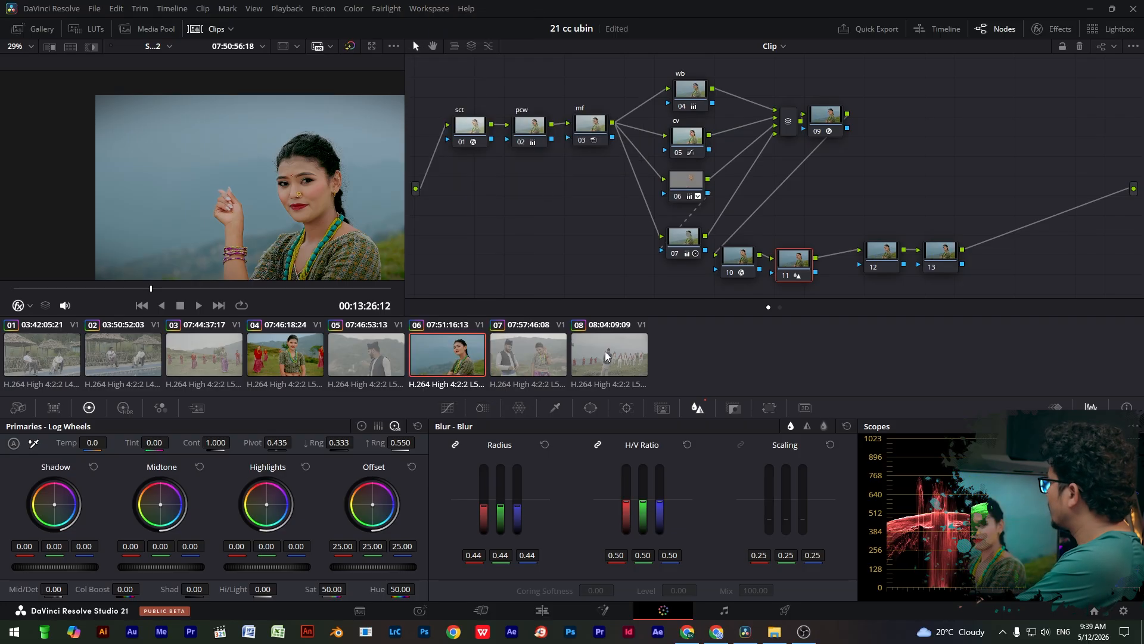
mouse_move(209, 288)
left_mouse_down()
mouse_move(231, 288)
mouse_move(218, 291)
left_mouse_up()
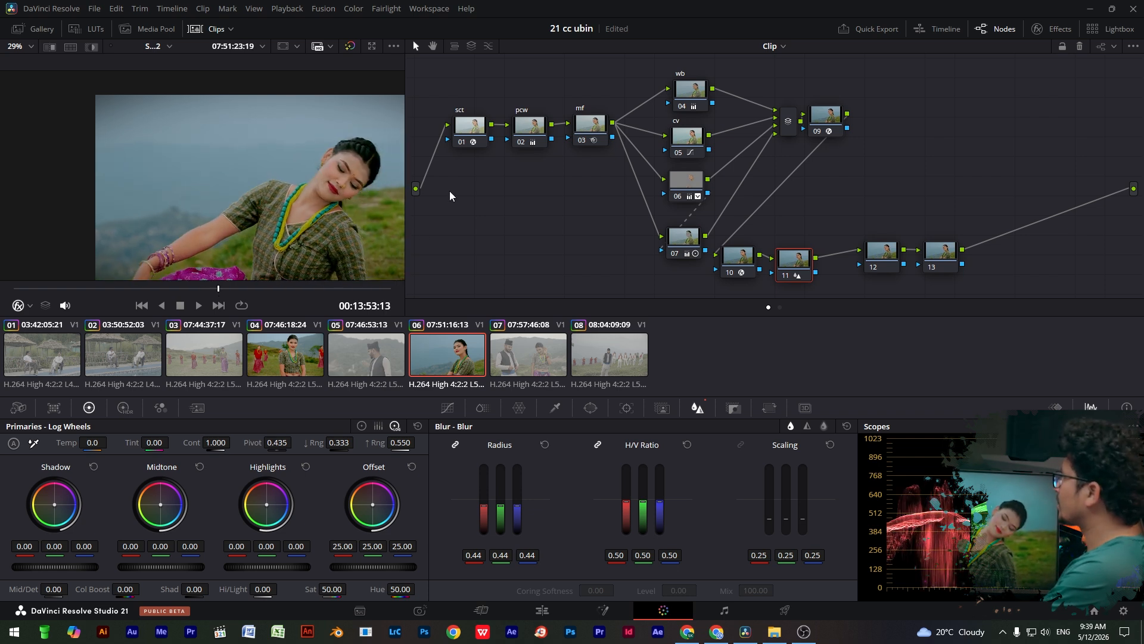
left_click_drag(238, 290, 260, 289)
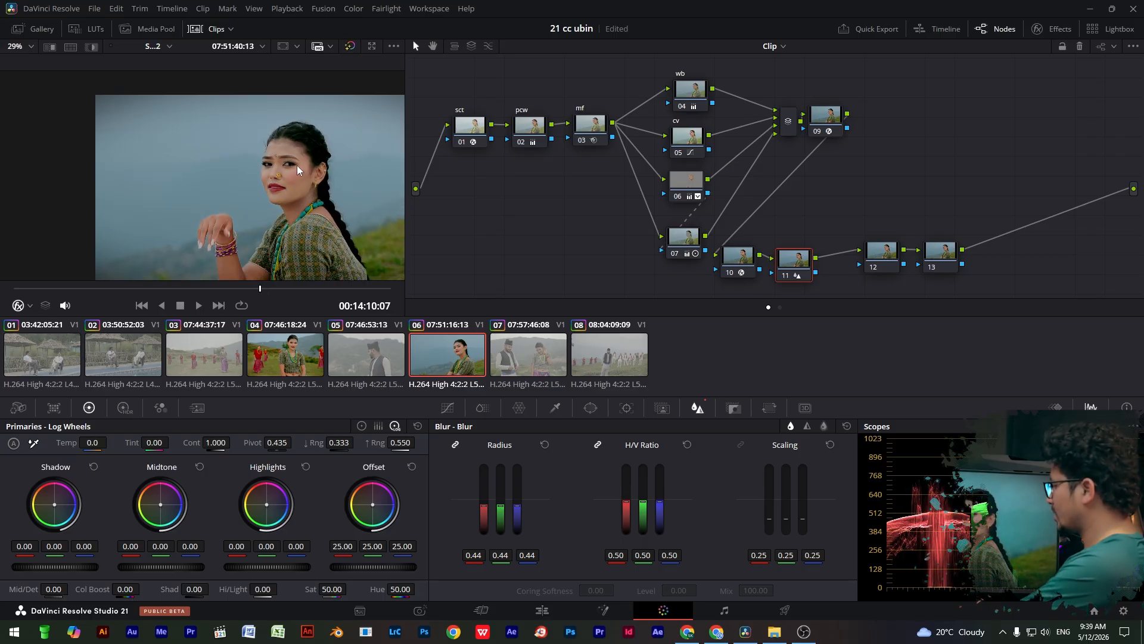